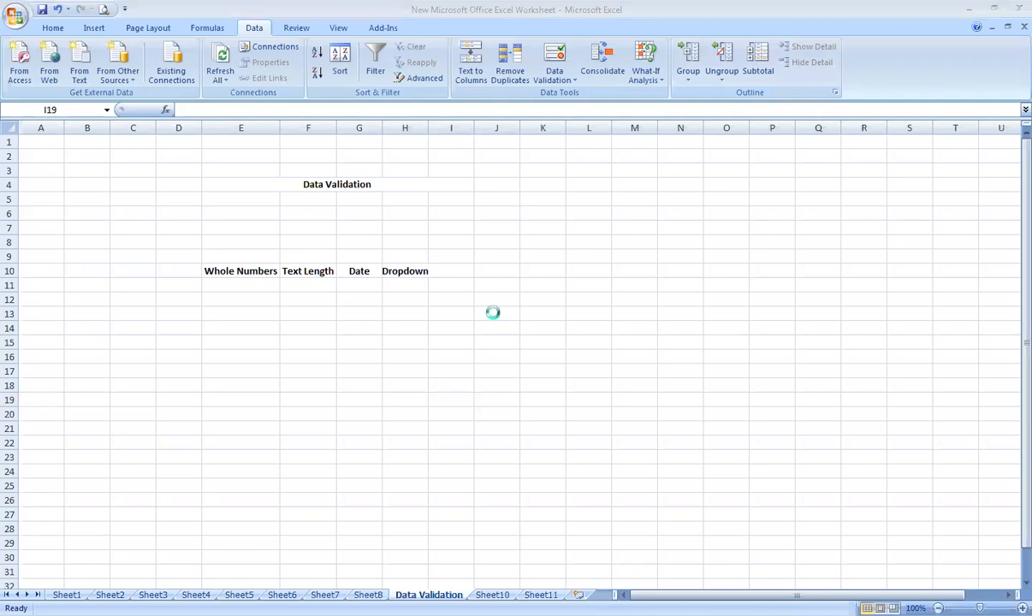
Add a new blank worksheet at the end of the workbook.
ctrl+scroll(493, 309, up, 4)
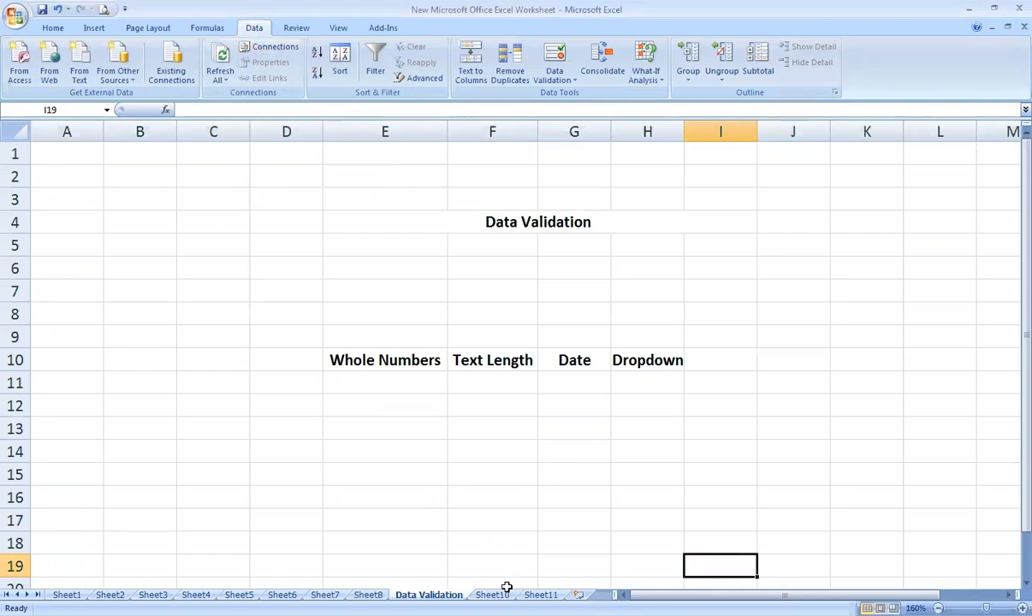
click(492, 594)
click(540, 594)
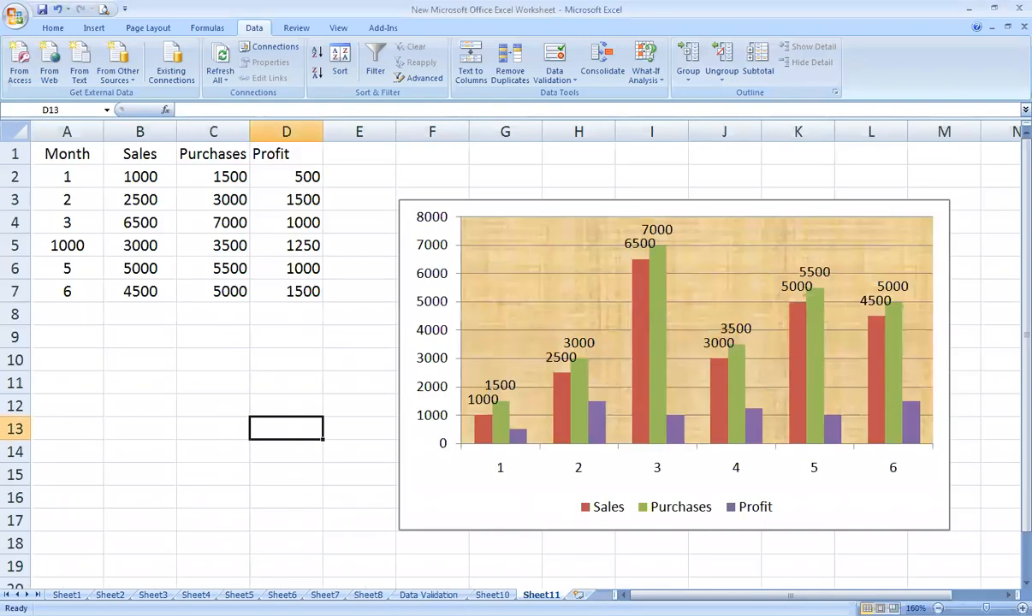
click(578, 594)
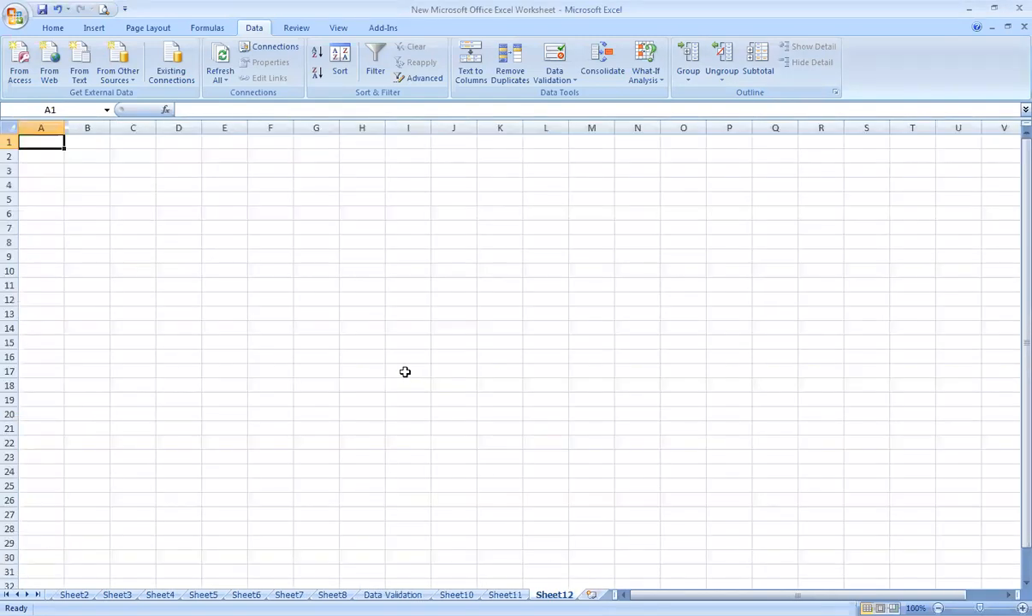
Fill cells A1:A3 of the new sheet with the sample texts ABC, HGY and GHU.
text(ABC)
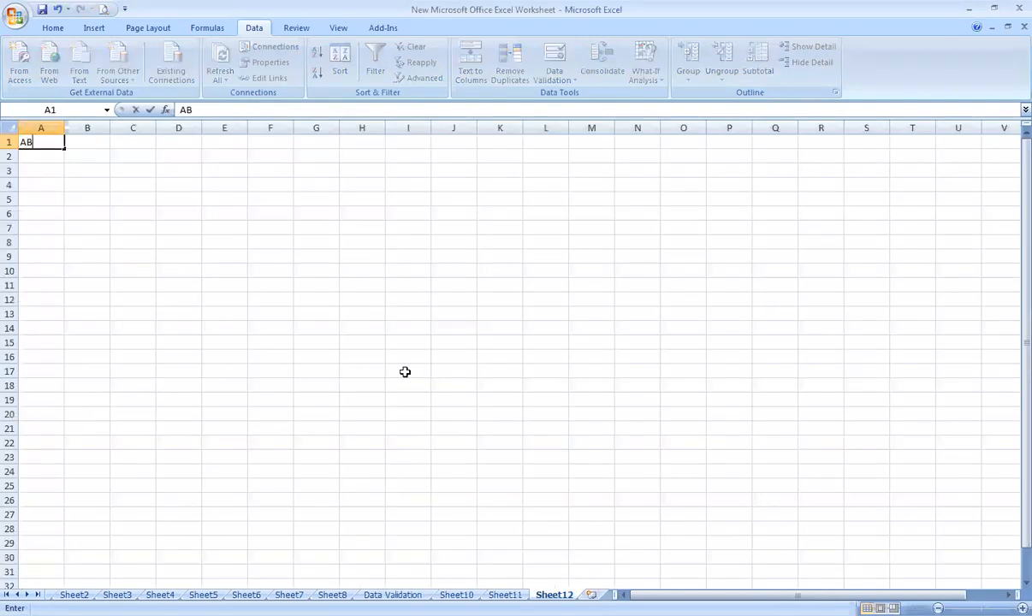
key(Return)
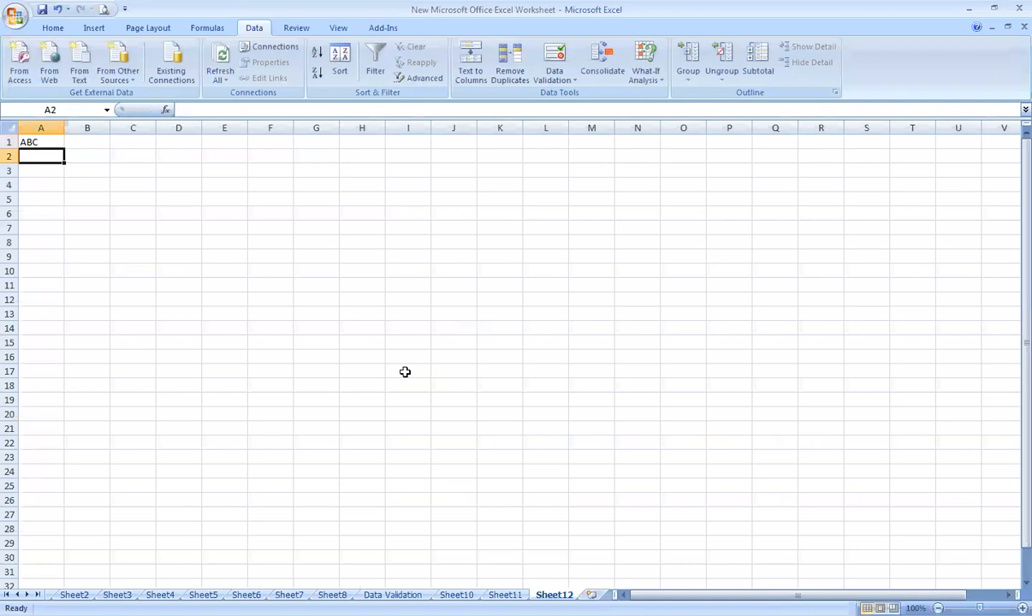
text(DCF)
key(Return)
text(GHU)
key(Up)
text(HGY)
key(Up)
text(ABC)
key(Return)
Continue the column A list in A4:A8 with HRTHRT, HRTHRTH, HRTHTR, AVBC and a repeated ABC.
click(40, 185)
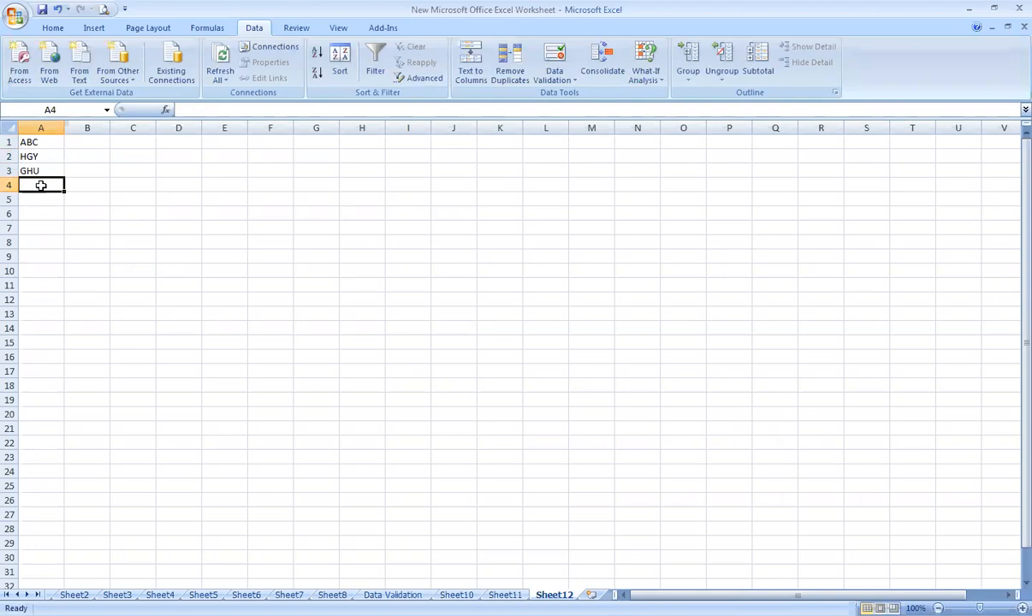
text(HRTHRT)
key(Return)
text(HRTHRTH)
key(Return)
text(HRTHTR)
key(Return)
text(AVBC)
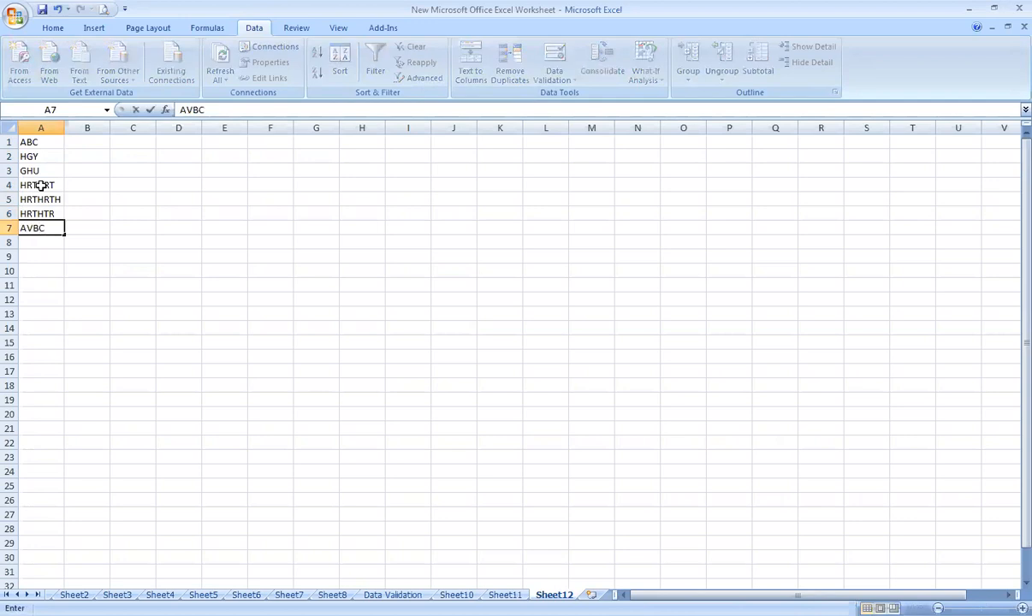
key(Return)
text(ABC)
key(Return)
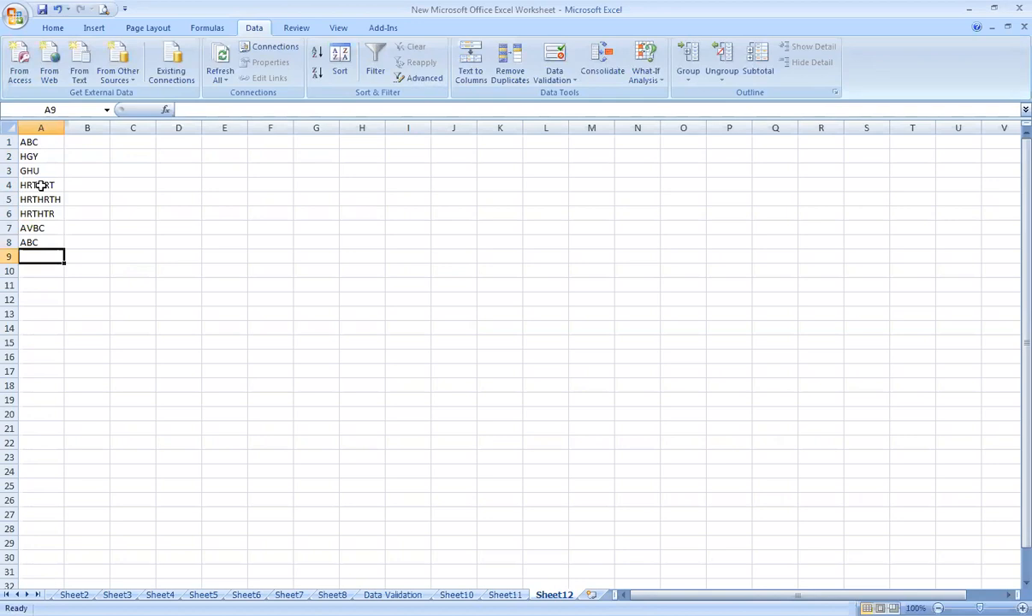
Remove the duplicate values from the list in A1:A8, and undo the removal.
scroll(150, 272, up, 2)
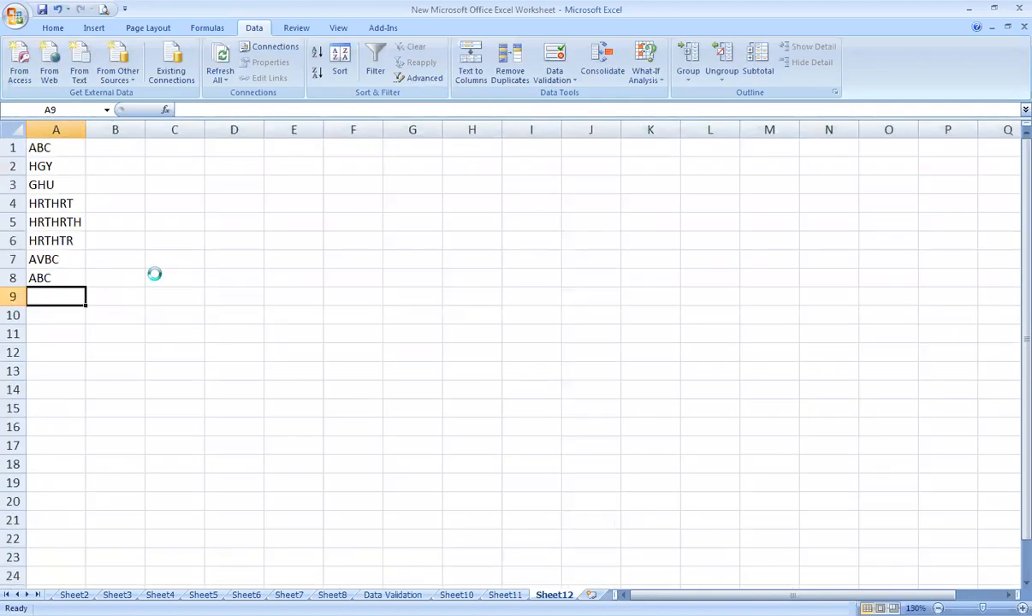
scroll(152, 271, up, 2)
scroll(251, 311, up, 2)
scroll(250, 311, up, 1)
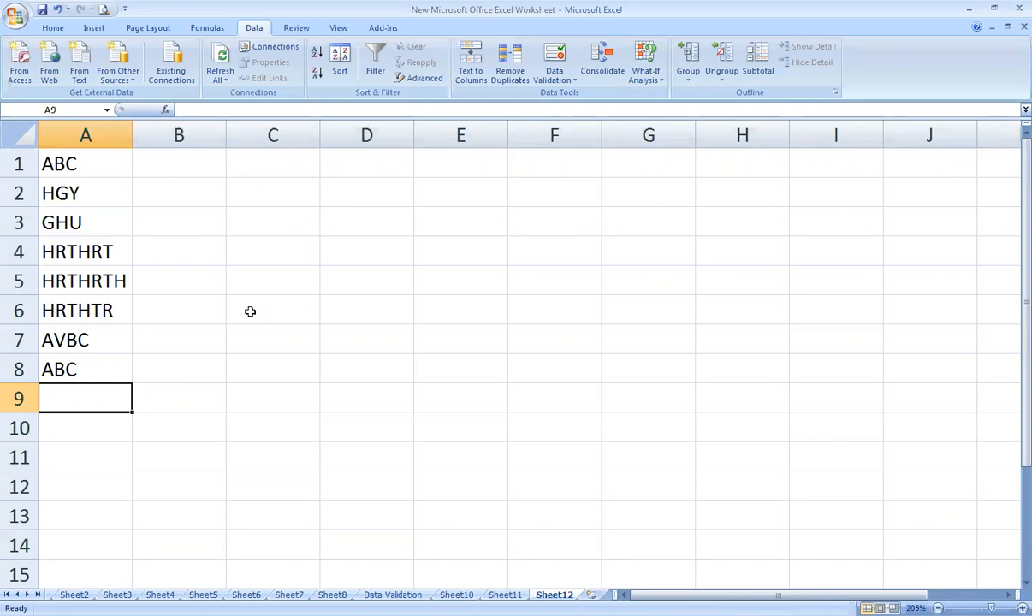
drag(78, 158, 122, 367)
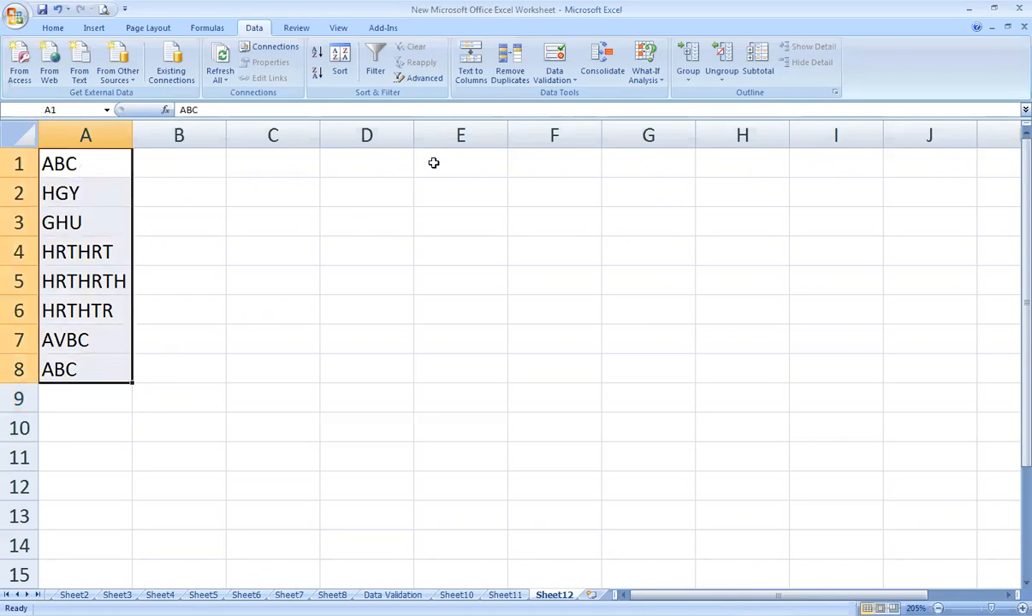
click(507, 79)
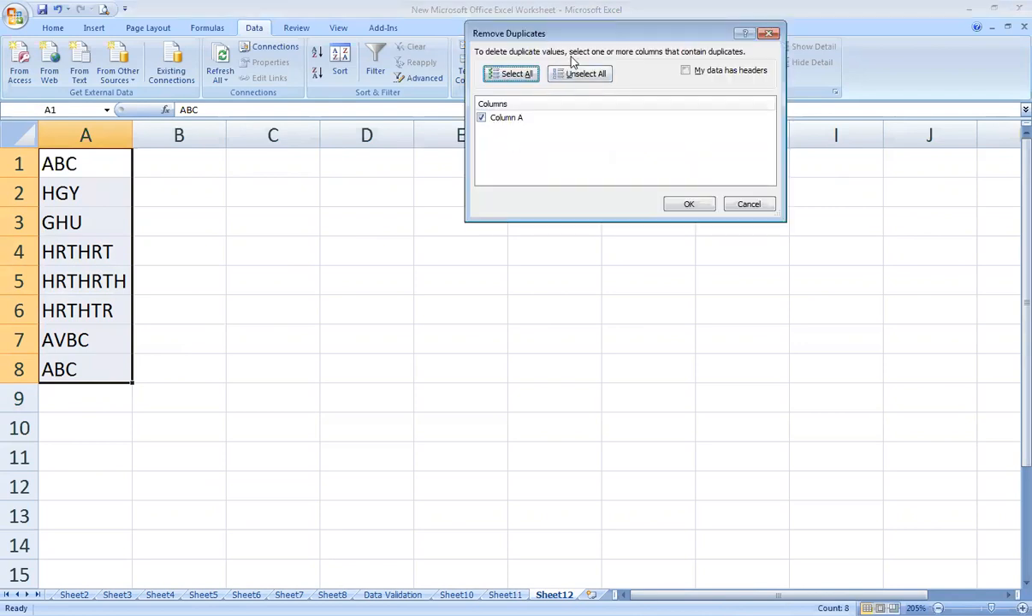
drag(601, 39, 571, 219)
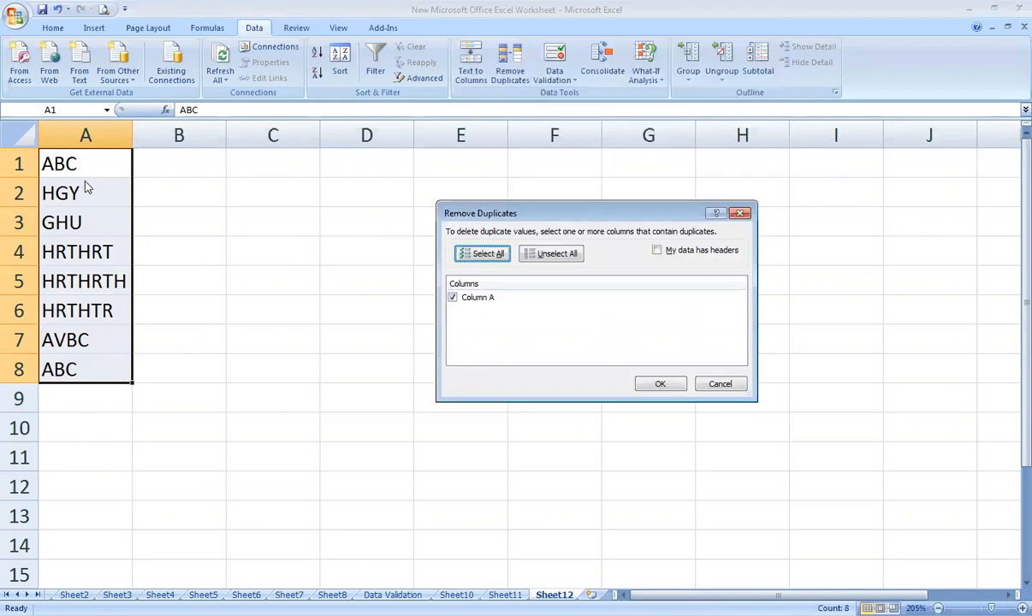
click(664, 385)
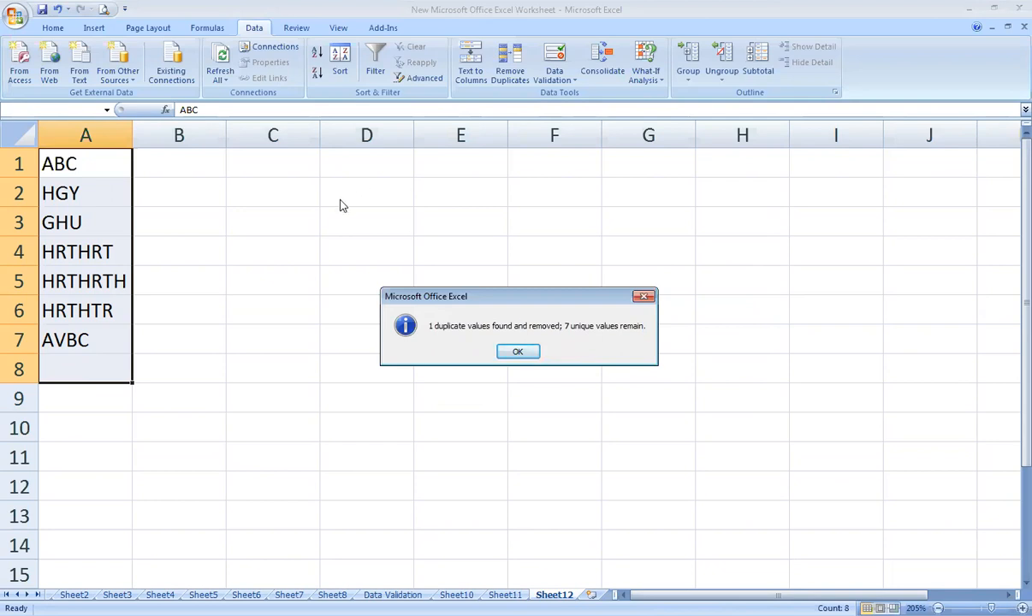
key(Return)
key(ctrl+z)
Enter the consecutive numbers 12 through 19 in cells B1:B8 beside the text list.
click(186, 163)
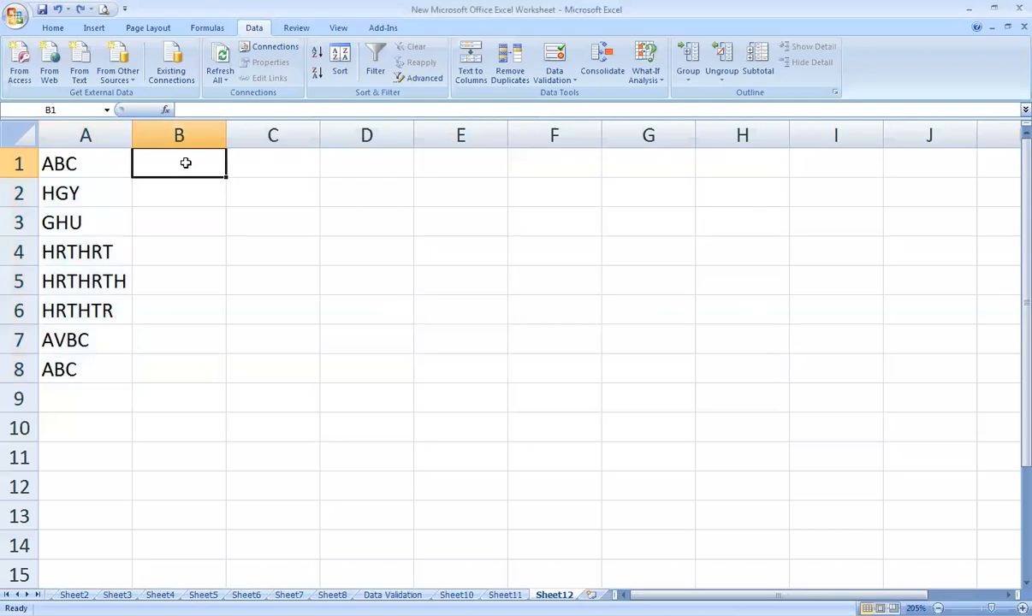
text(12)
key(Return)
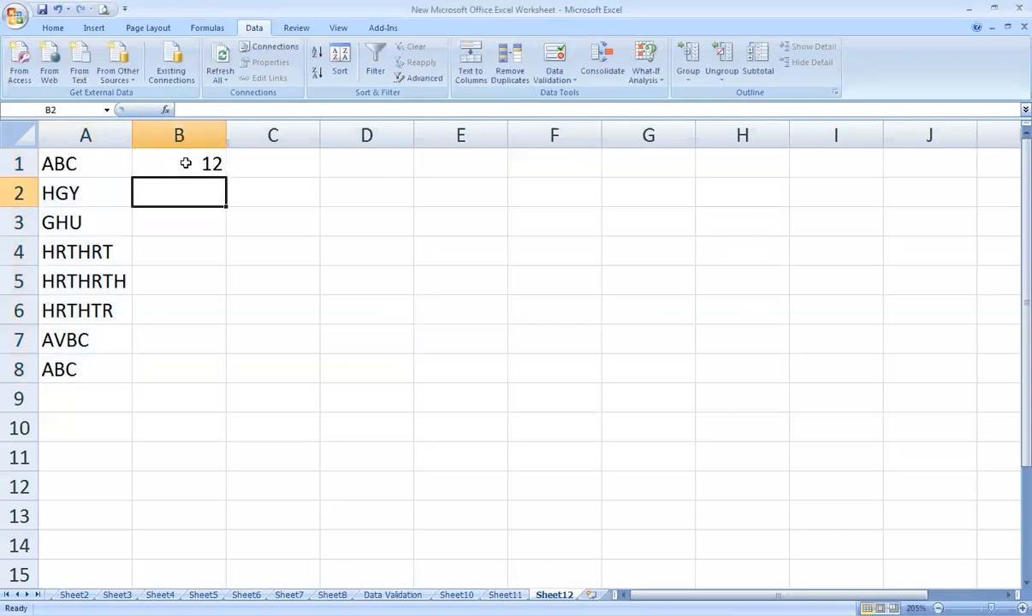
text(13)
key(Return)
text(14)
key(Return)
text(15)
key(Return)
text(16)
key(Return)
text(17)
key(Return)
text(18)
key(Return)
text(18)
key(Return)
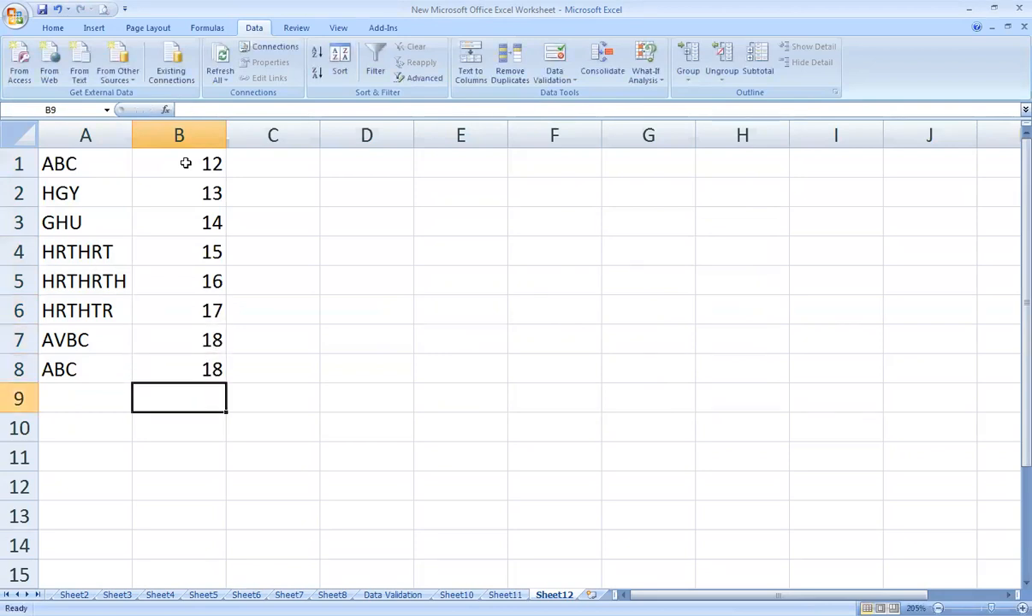
key(Up)
text(19)
key(Return)
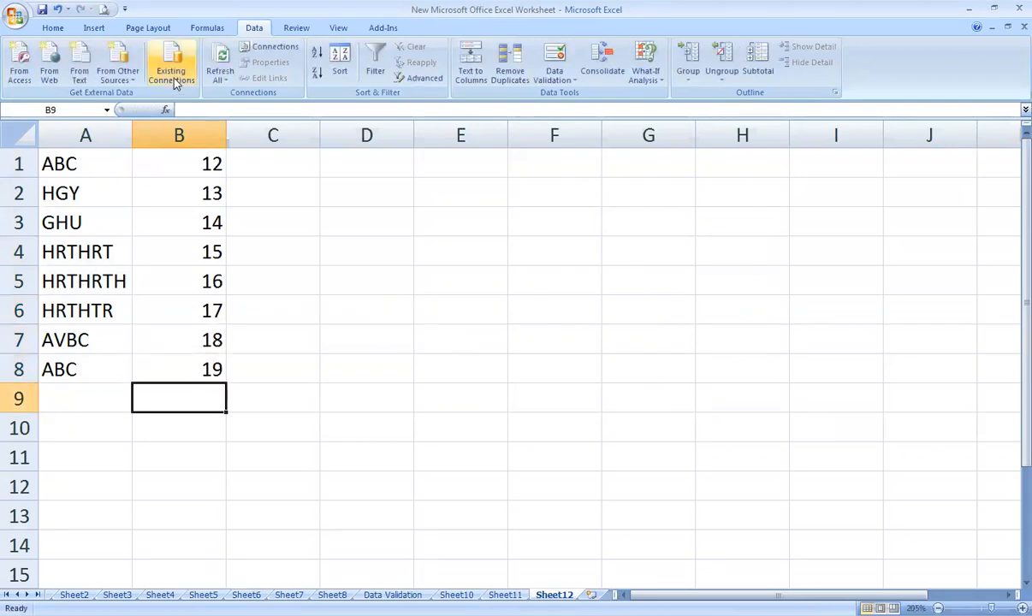
Try to remove duplicates from A1:B8 with both Column A and Column B compared.
drag(99, 160, 207, 364)
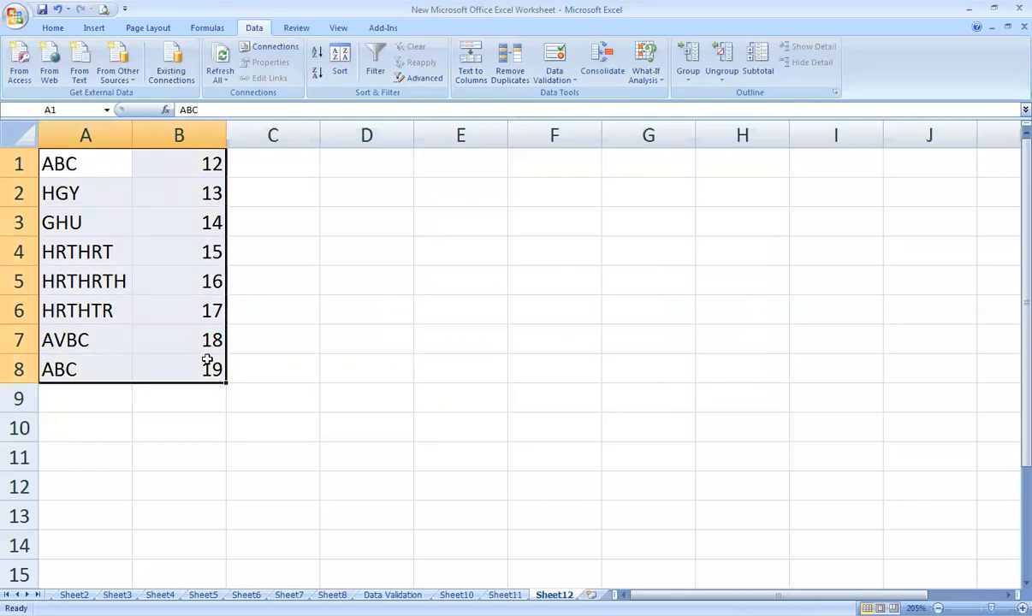
click(518, 79)
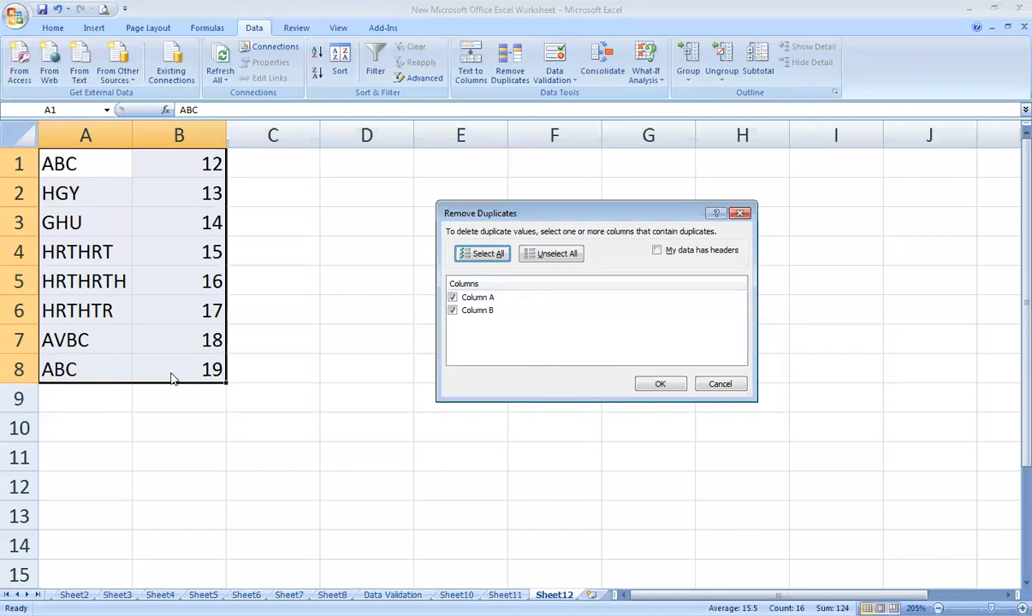
click(660, 385)
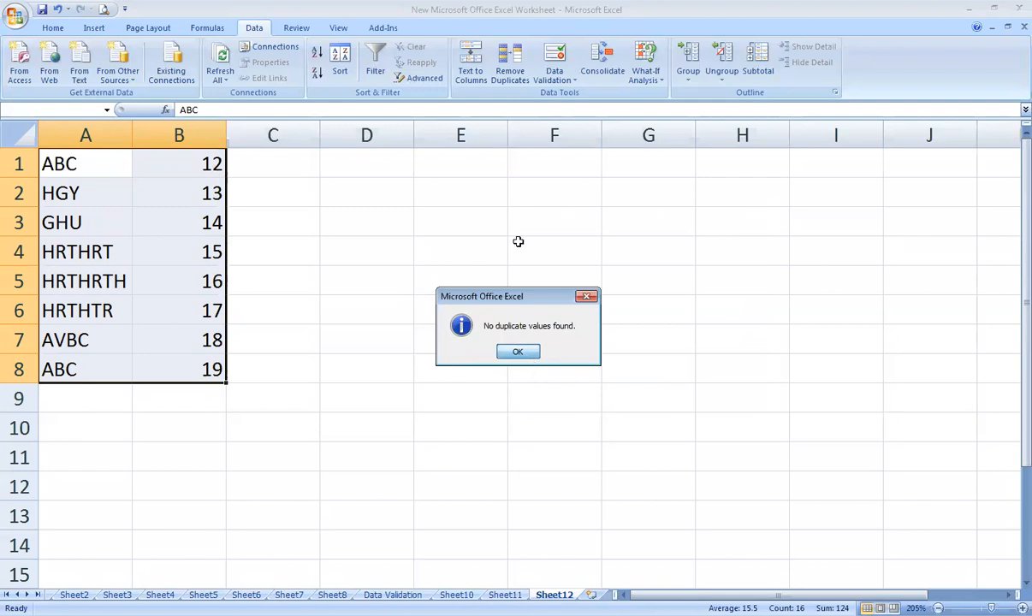
key(Return)
Remove duplicate rows from A1:B8 based on Column A only, and undo the removal.
click(553, 82)
click(510, 64)
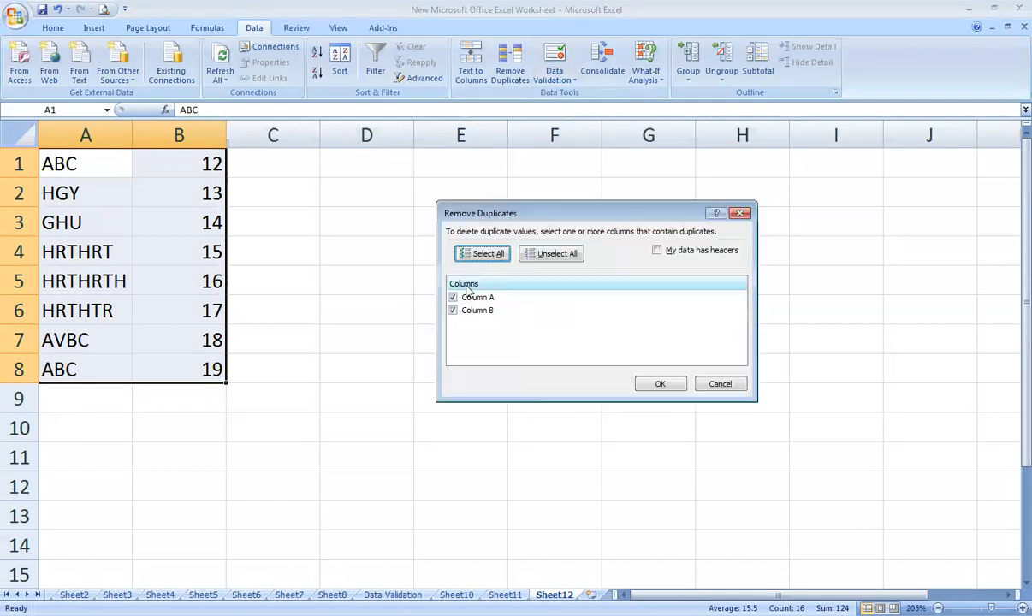
click(453, 298)
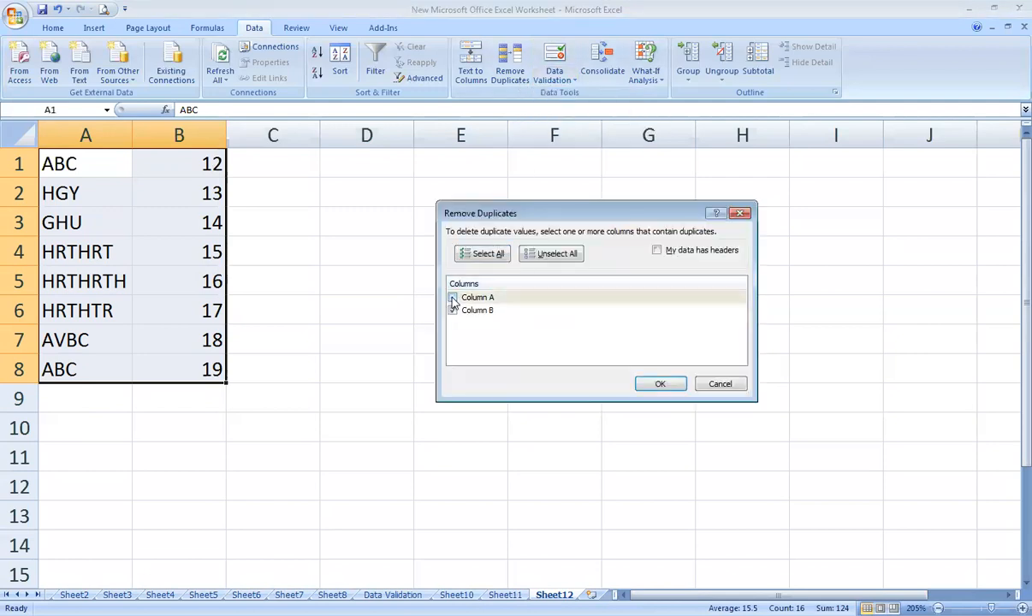
click(453, 311)
click(453, 298)
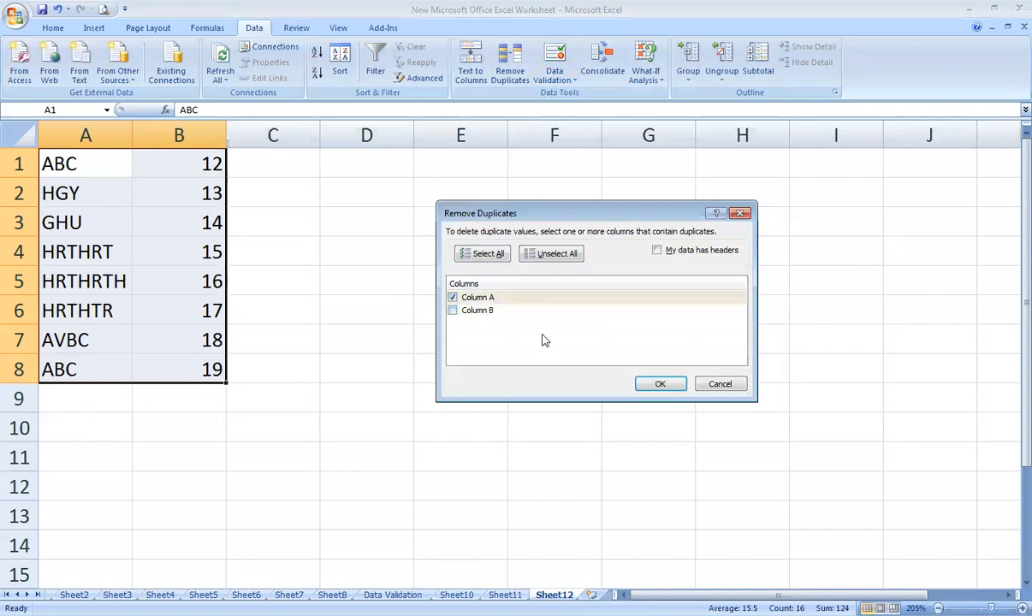
click(662, 385)
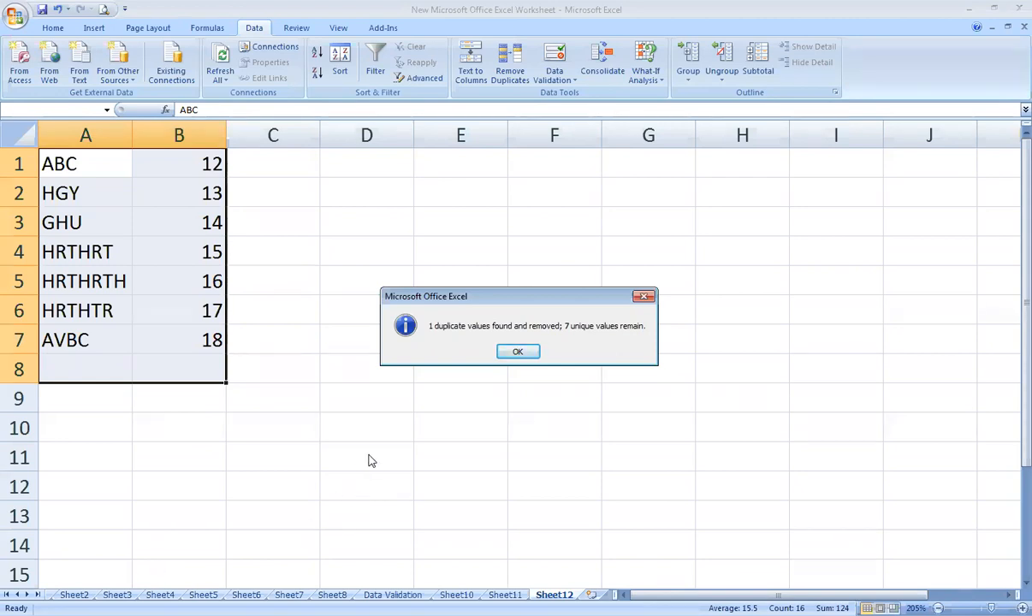
click(518, 353)
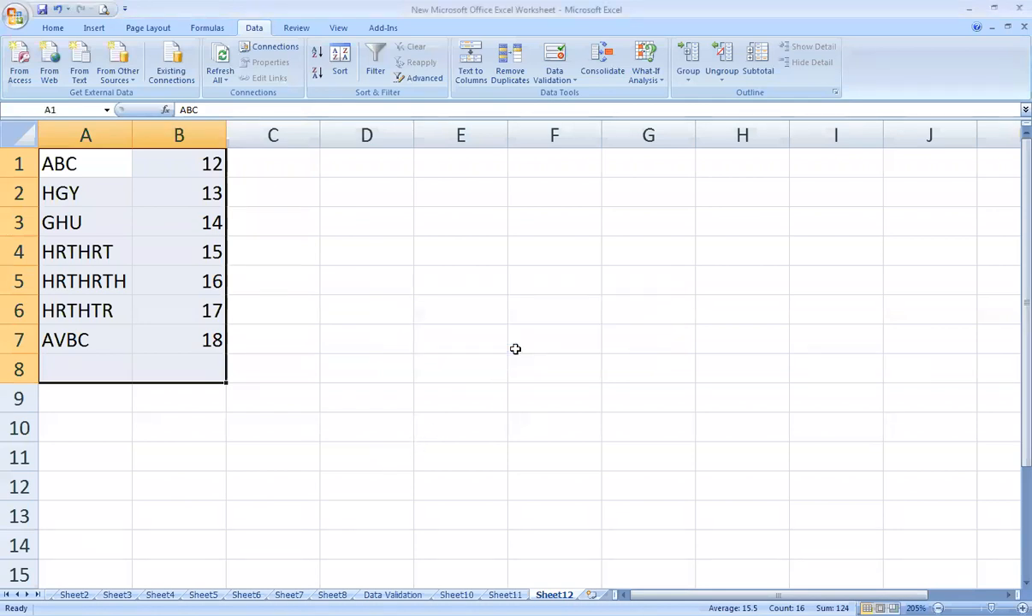
key(ctrl+z)
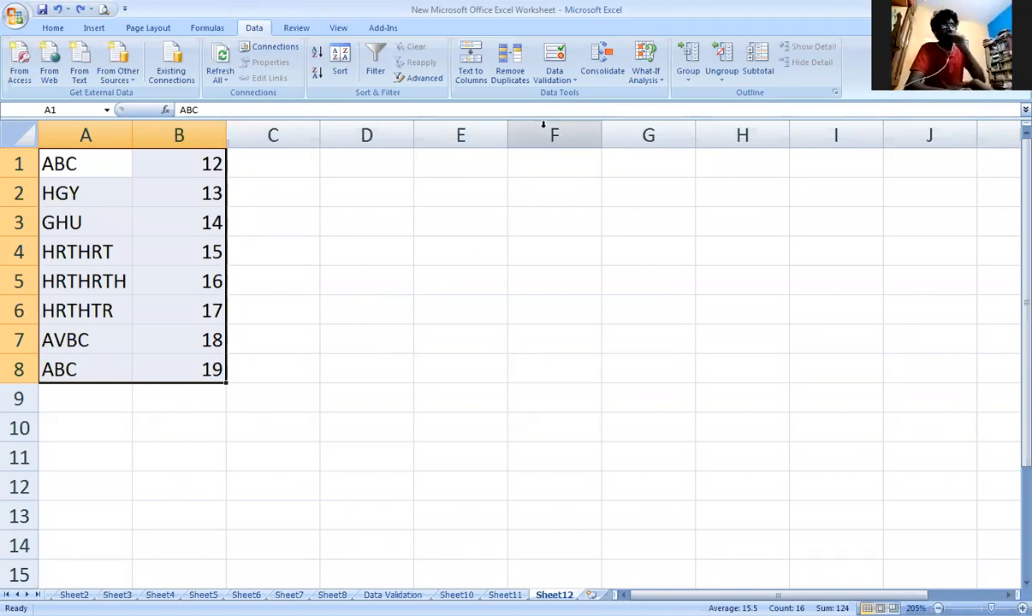
Run Text to Columns on A1:A8 as Delimited data with the Tab delimiter, General format and destination $A$1.
click(462, 77)
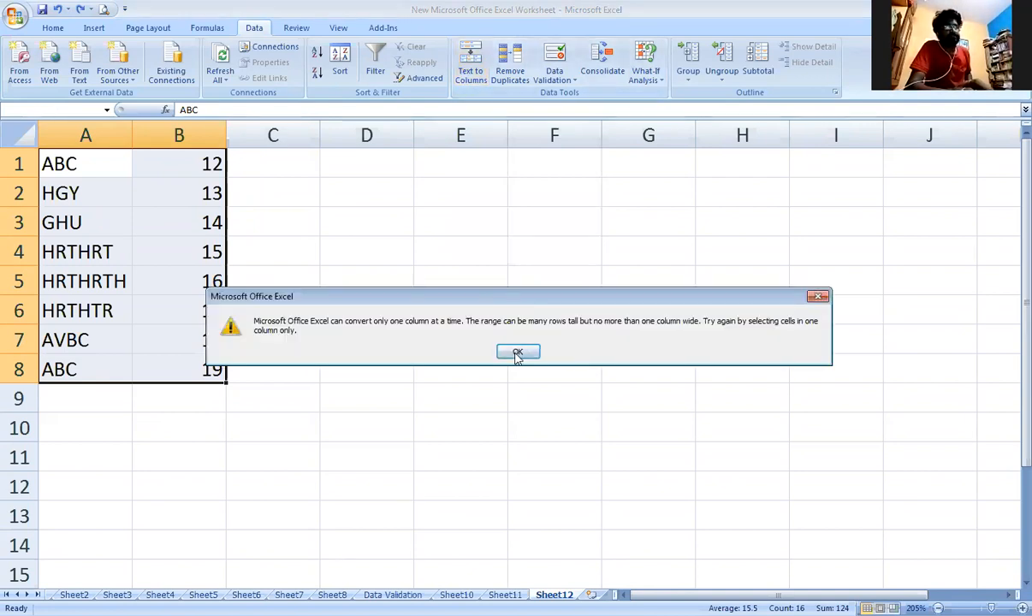
click(519, 351)
drag(106, 168, 111, 364)
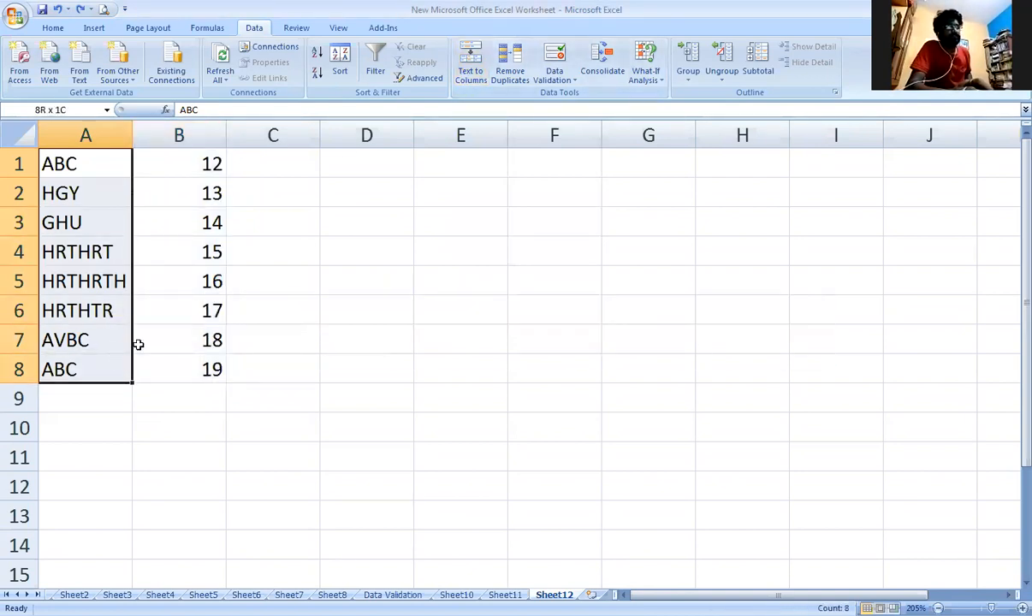
click(469, 77)
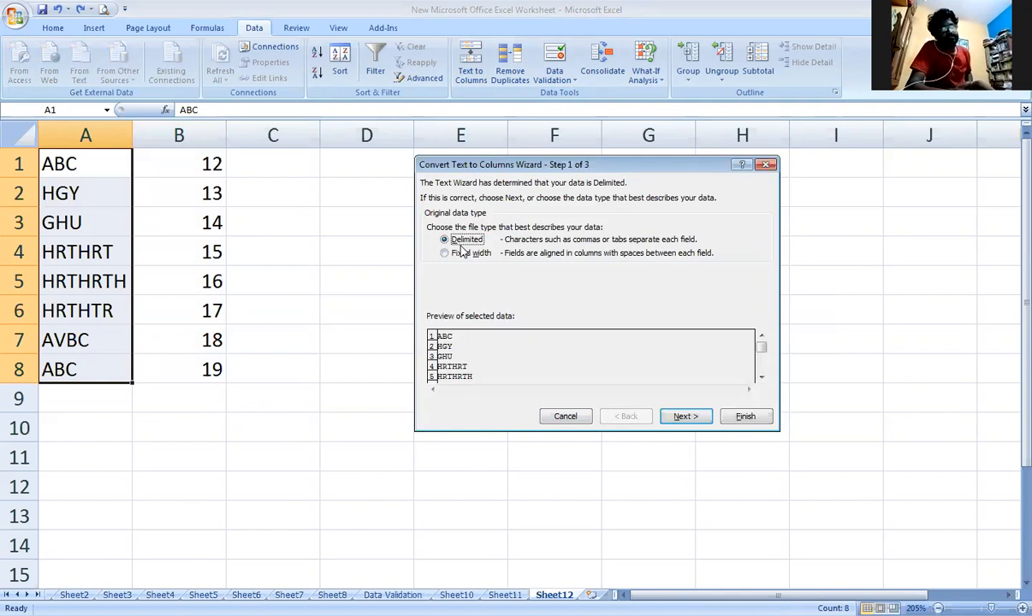
click(689, 418)
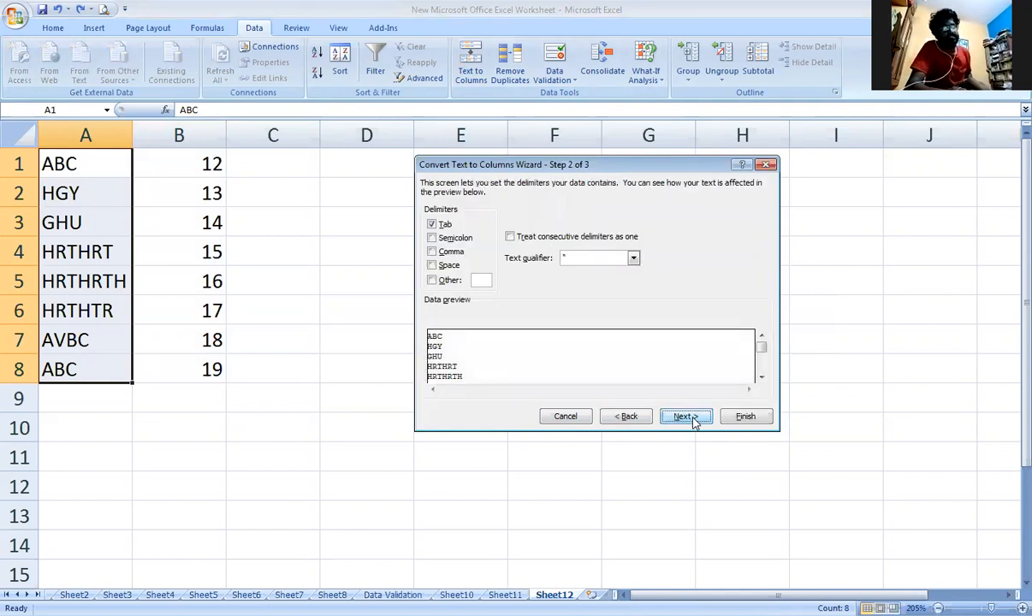
click(689, 417)
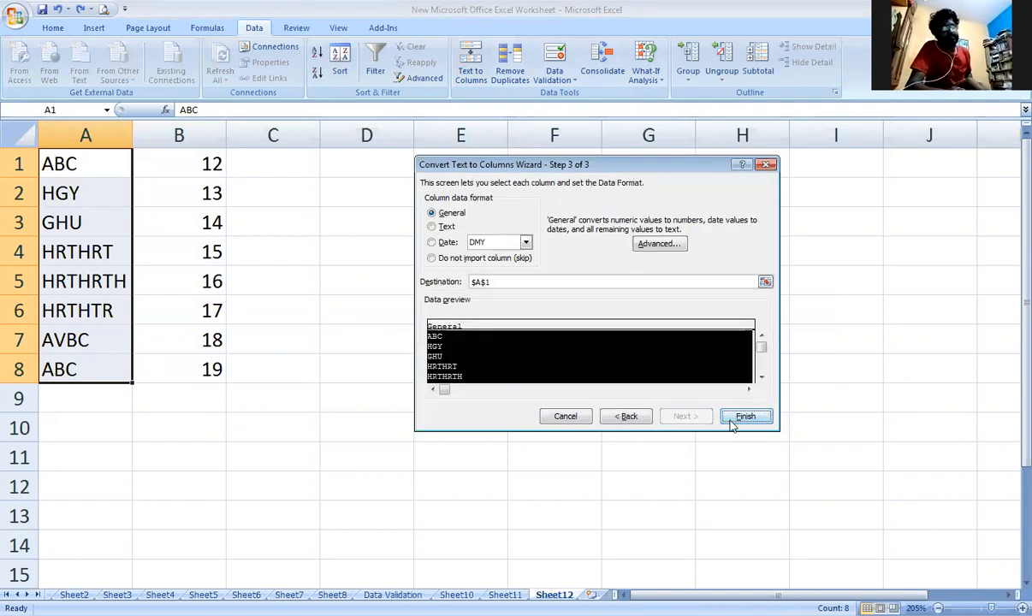
click(732, 420)
Try to run Text to Columns on the empty cell D3.
drag(97, 169, 75, 371)
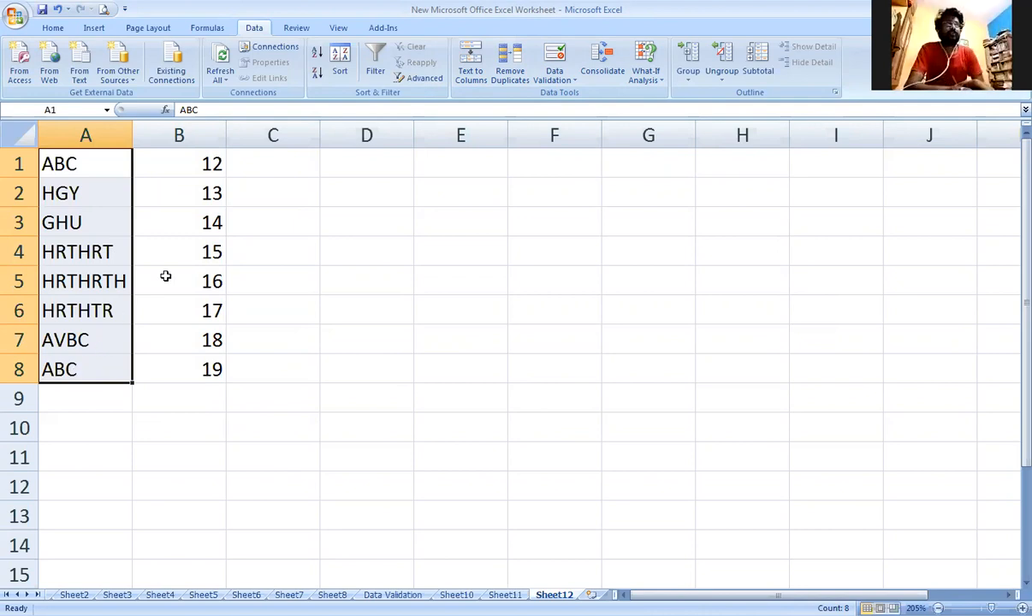
click(326, 220)
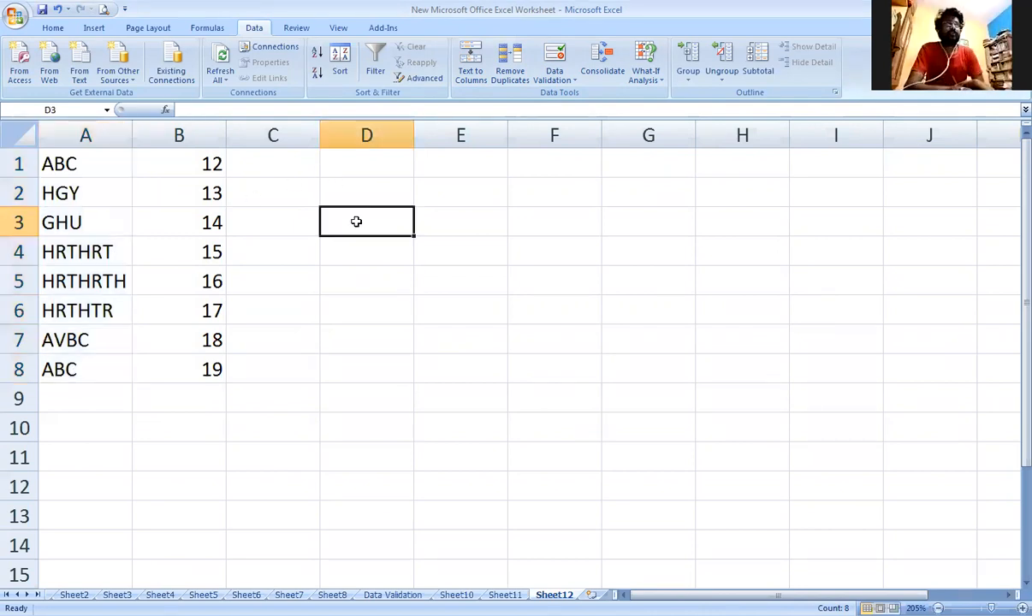
click(471, 74)
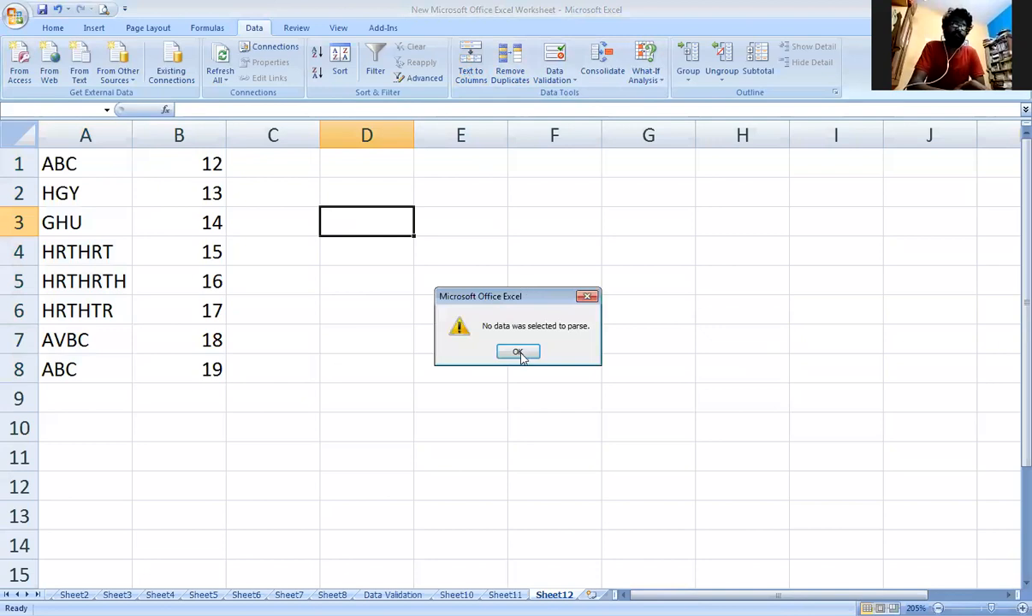
click(518, 351)
Run Text to Columns on A1:A8 as Delimited data with the Tab delimiter, General format and destination $E$3.
click(93, 167)
drag(92, 166, 98, 370)
click(470, 75)
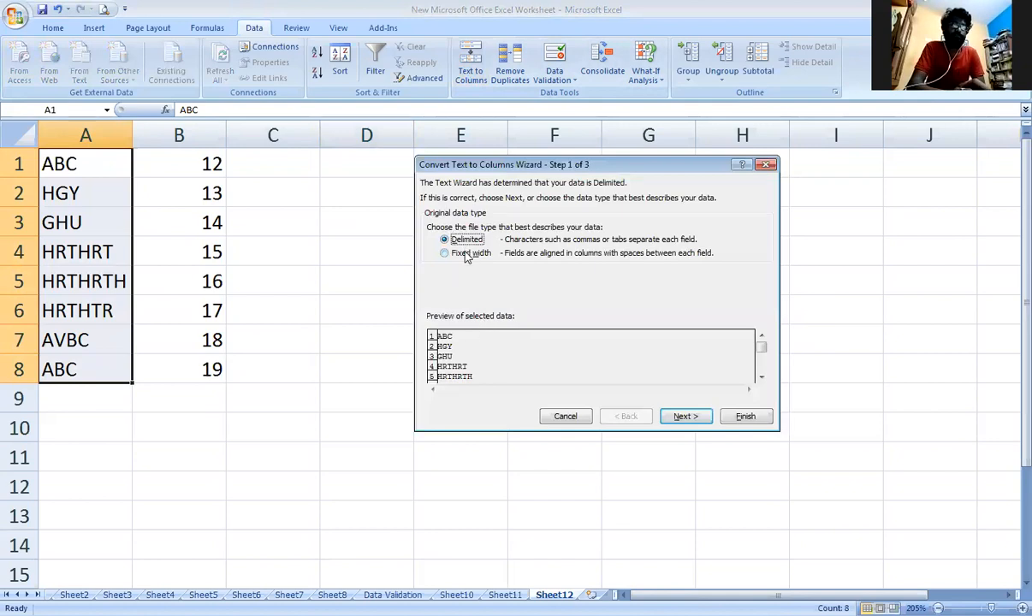
click(685, 416)
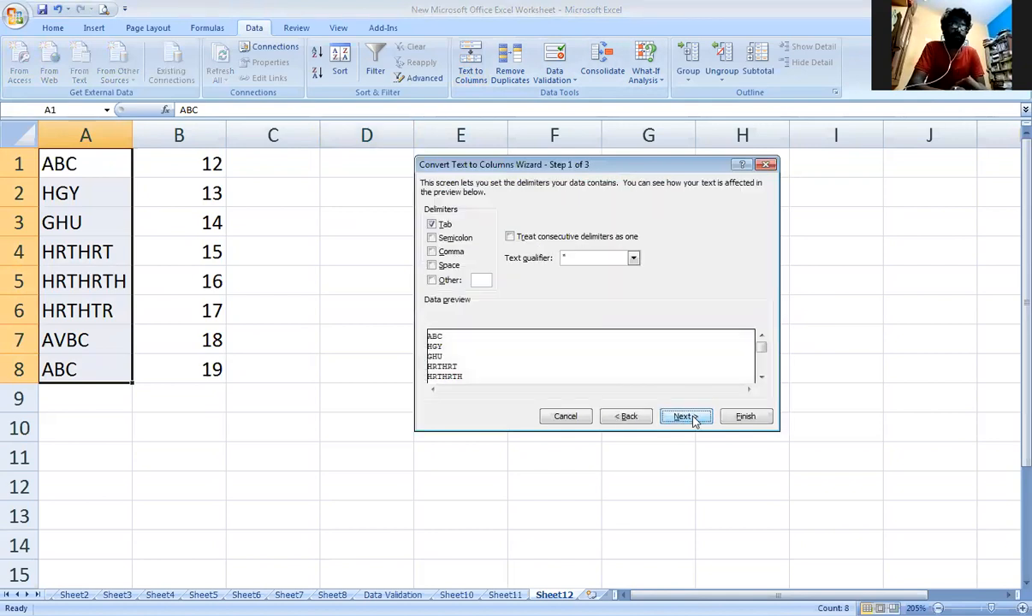
click(634, 259)
click(625, 268)
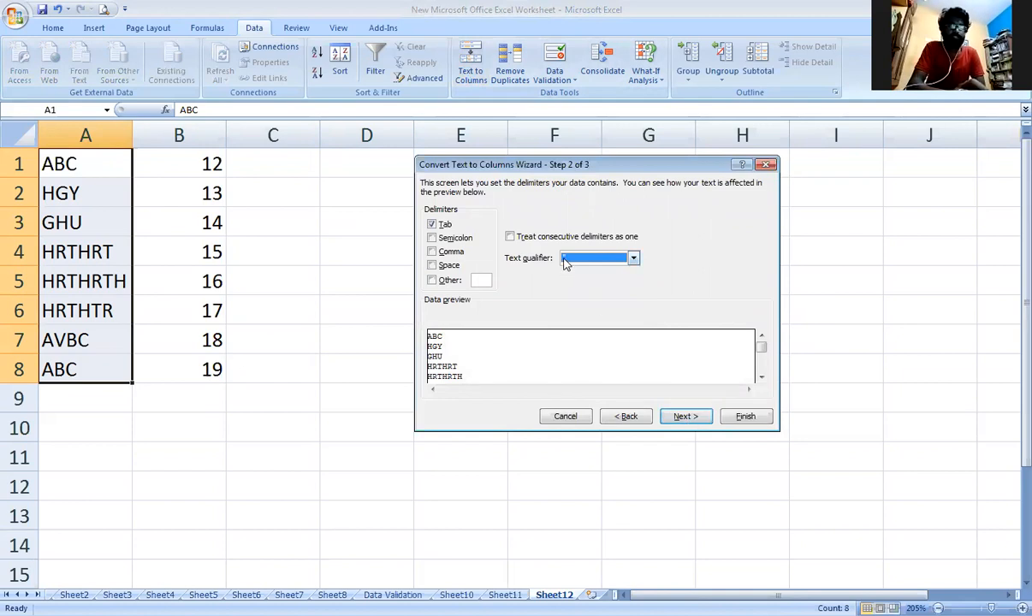
click(689, 417)
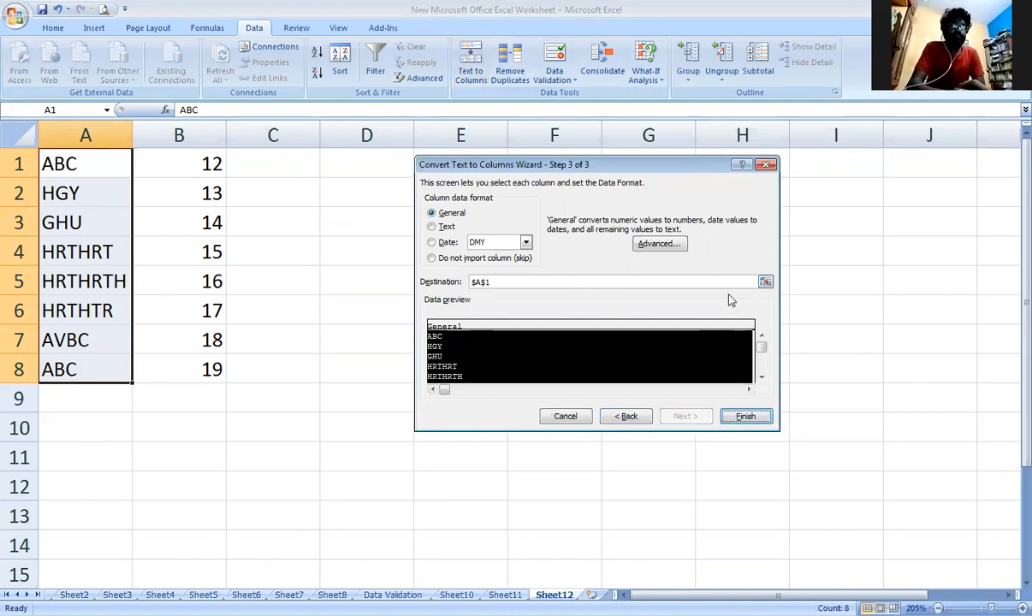
click(765, 282)
click(437, 229)
click(769, 181)
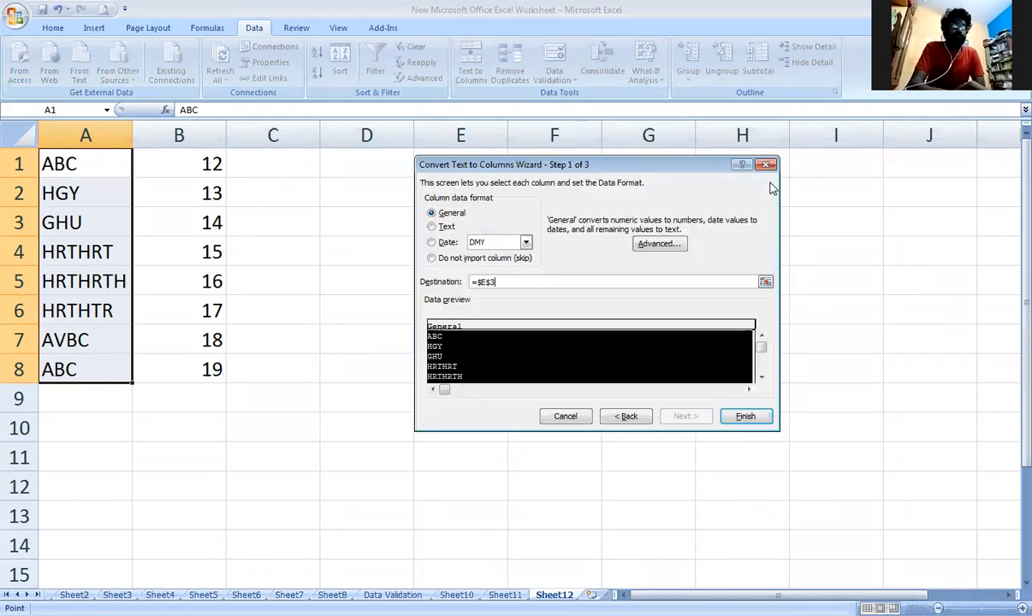
click(741, 417)
Clear the Text to Columns output by deleting the contents of E1:E10.
drag(445, 222, 449, 427)
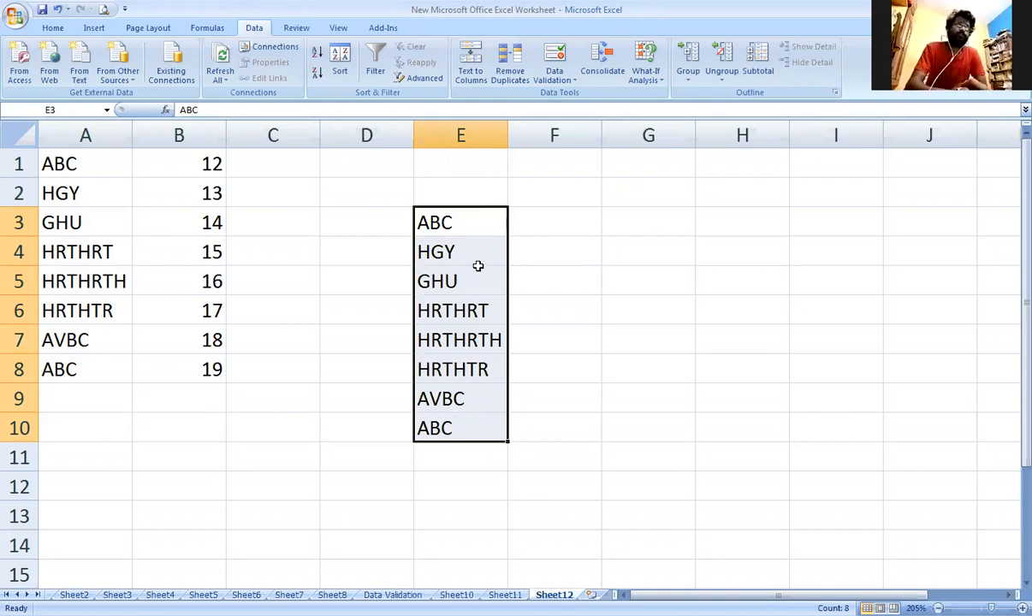
drag(428, 163, 457, 419)
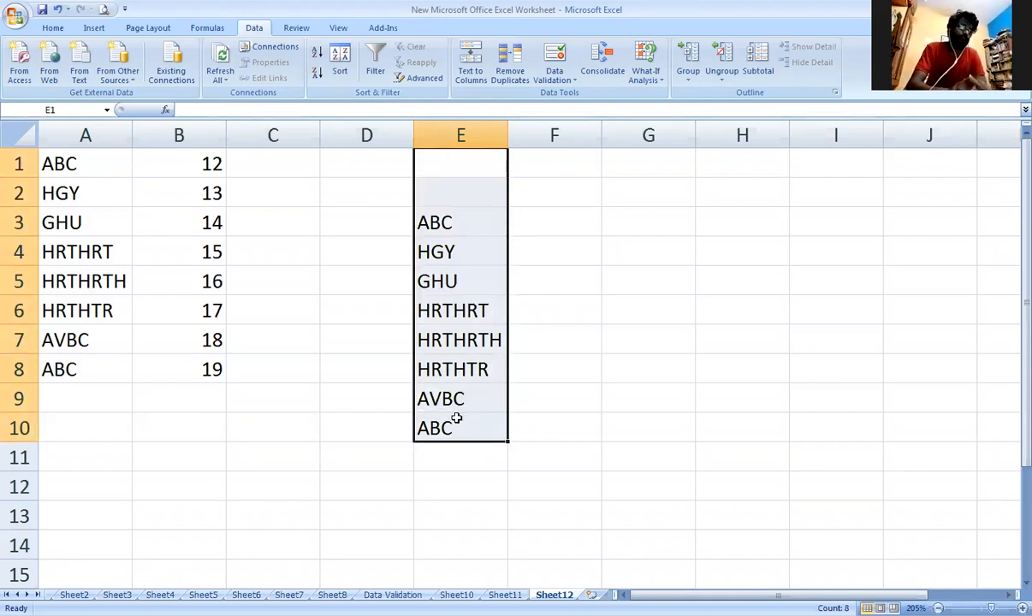
key(Delete)
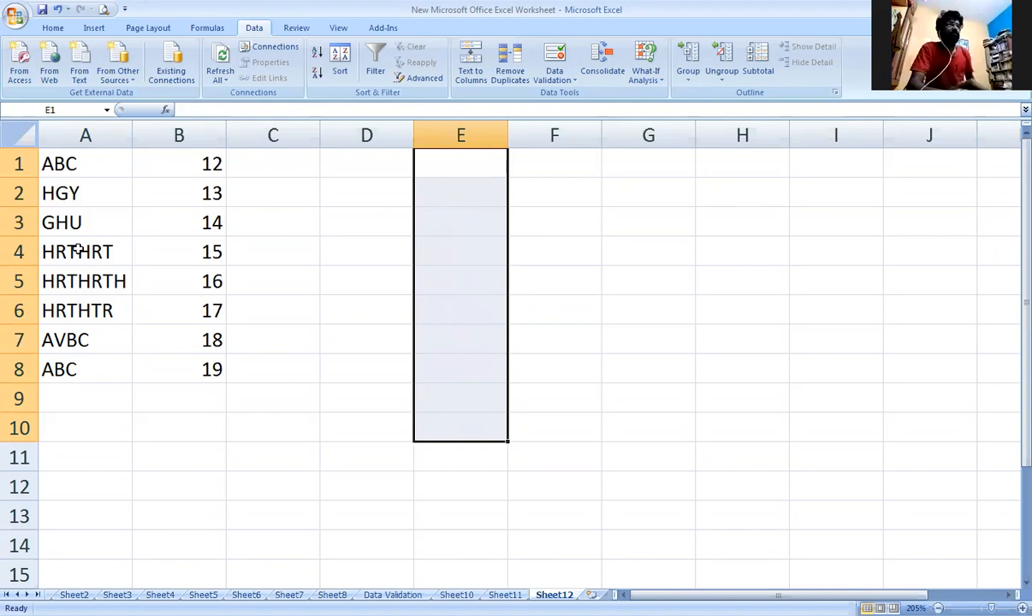
Enter the numbers 1 to 10 down column F in cells F6:F15.
click(541, 313)
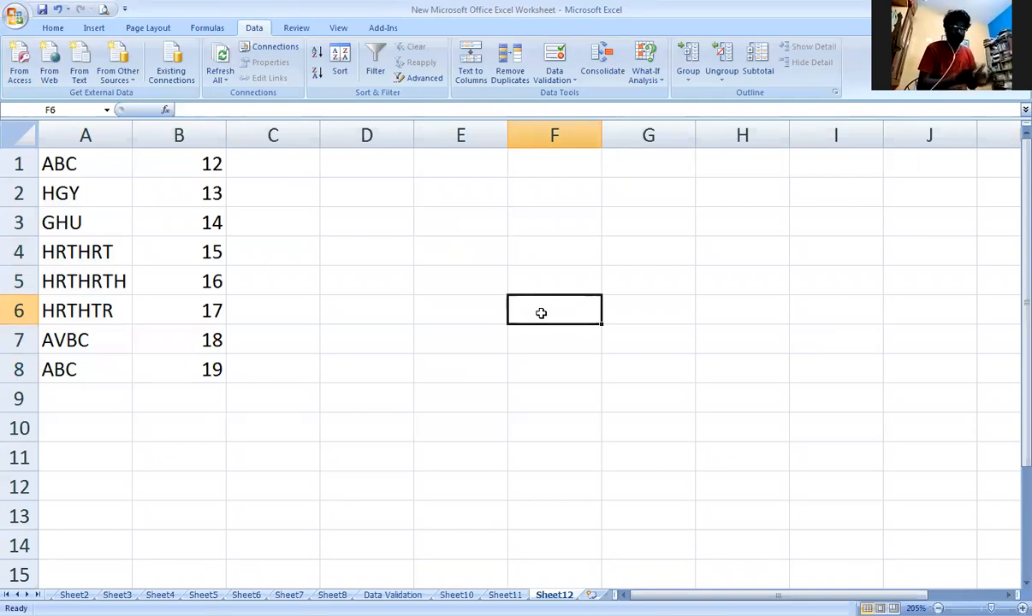
text(1)
key(Return)
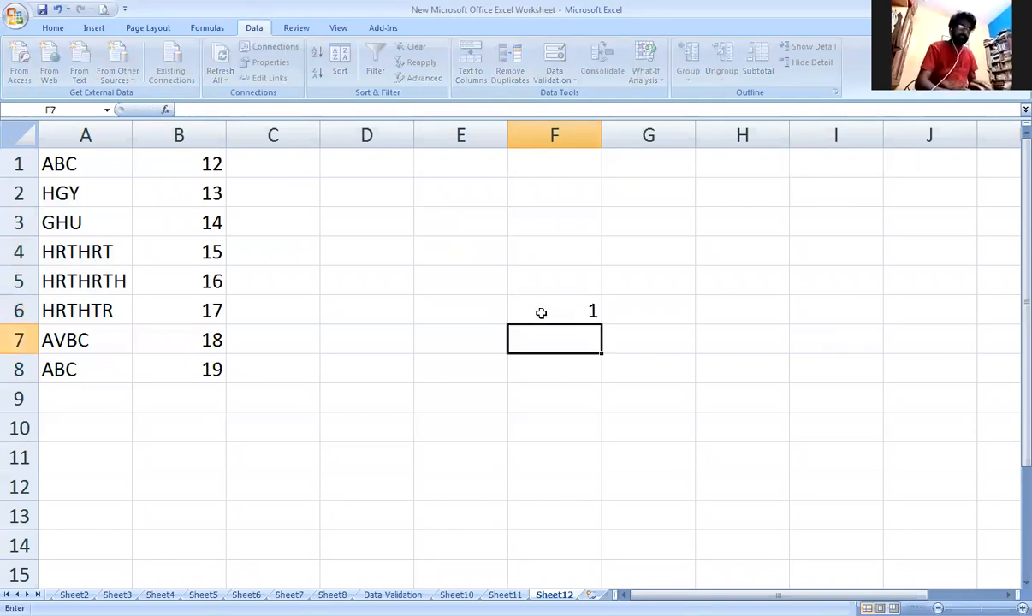
text(2)
key(Return)
text(3)
key(Return)
text(4)
key(Return)
text(5)
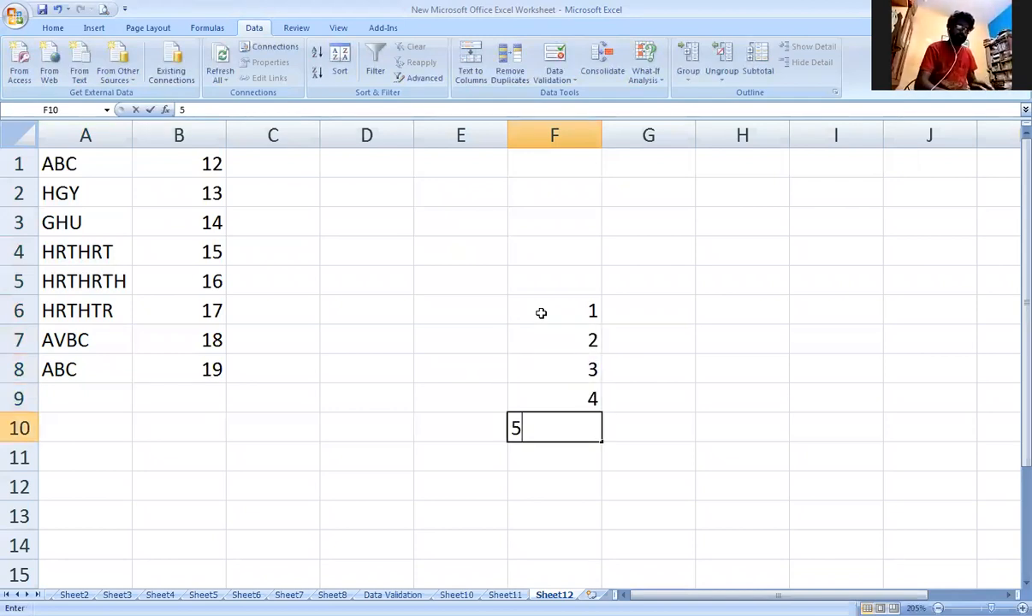
key(Return)
text(6)
key(Return)
text(7)
key(Return)
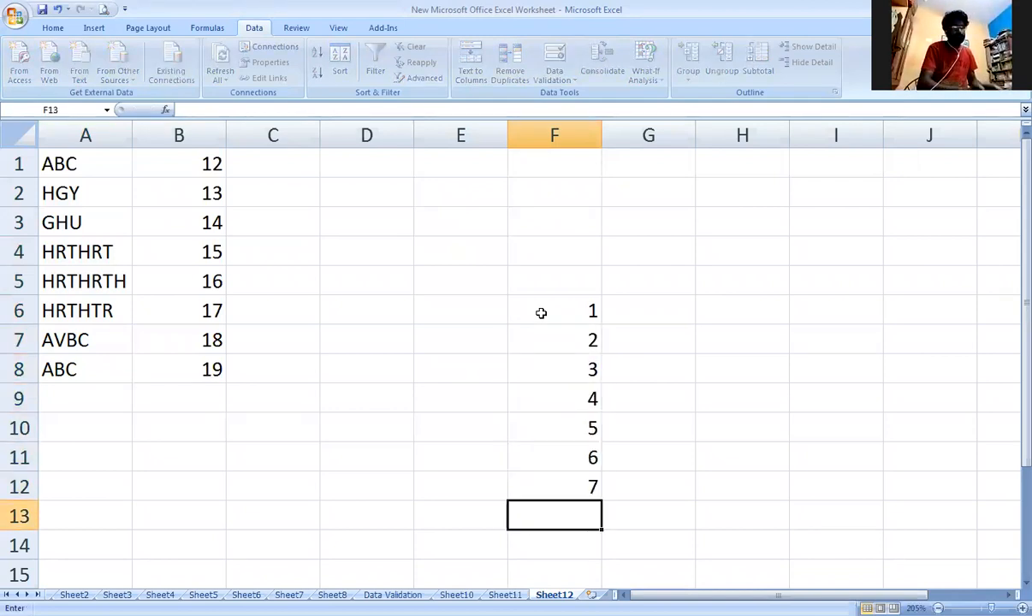
text(8)
key(Return)
text(9)
key(Return)
text(10)
key(Return)
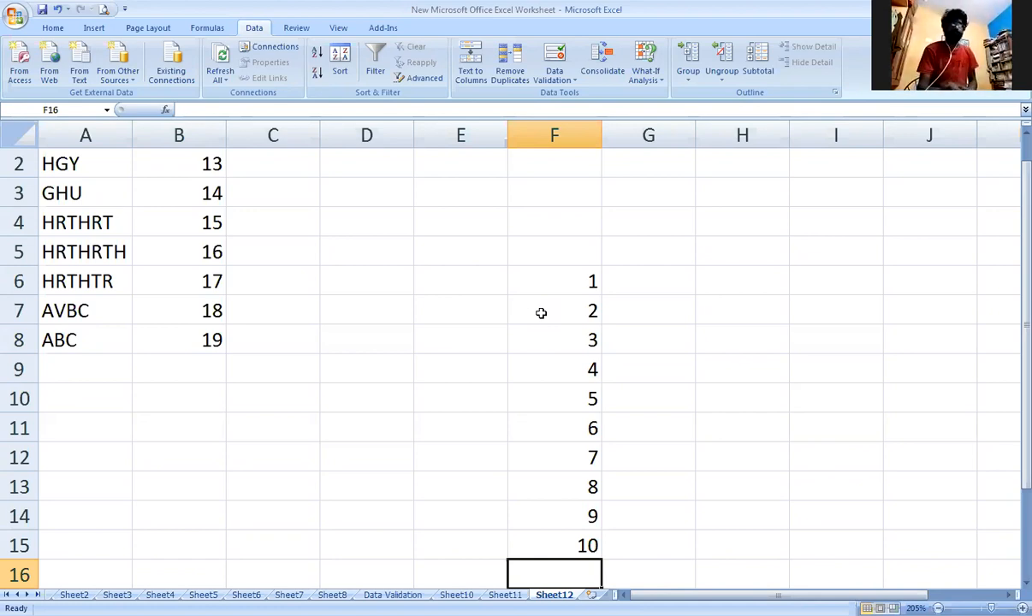
Copy F6:F10 and paste it as a transposed row starting at H11 using Paste Special.
drag(550, 285, 558, 403)
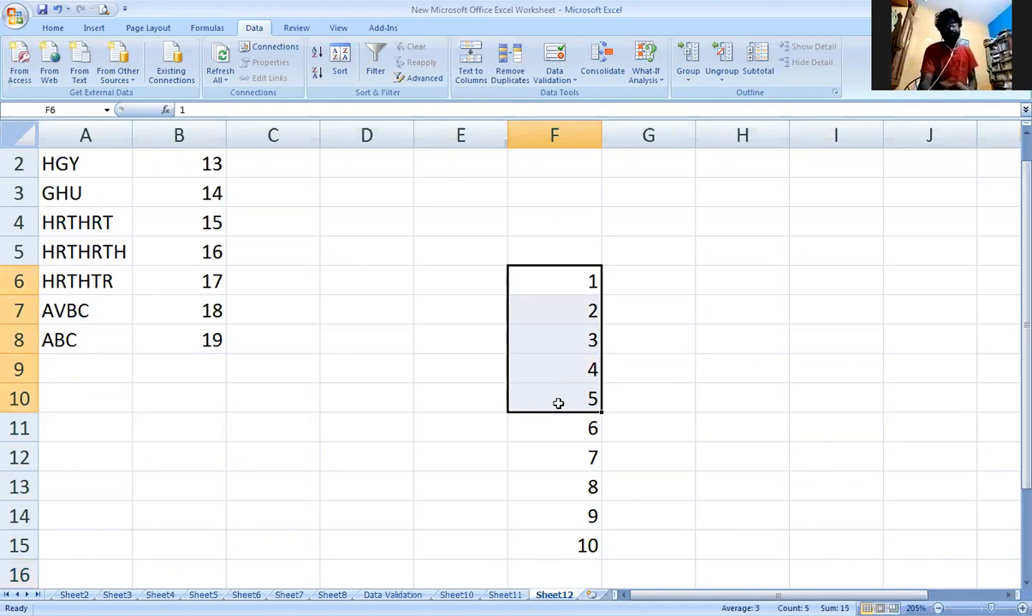
right_click(558, 403)
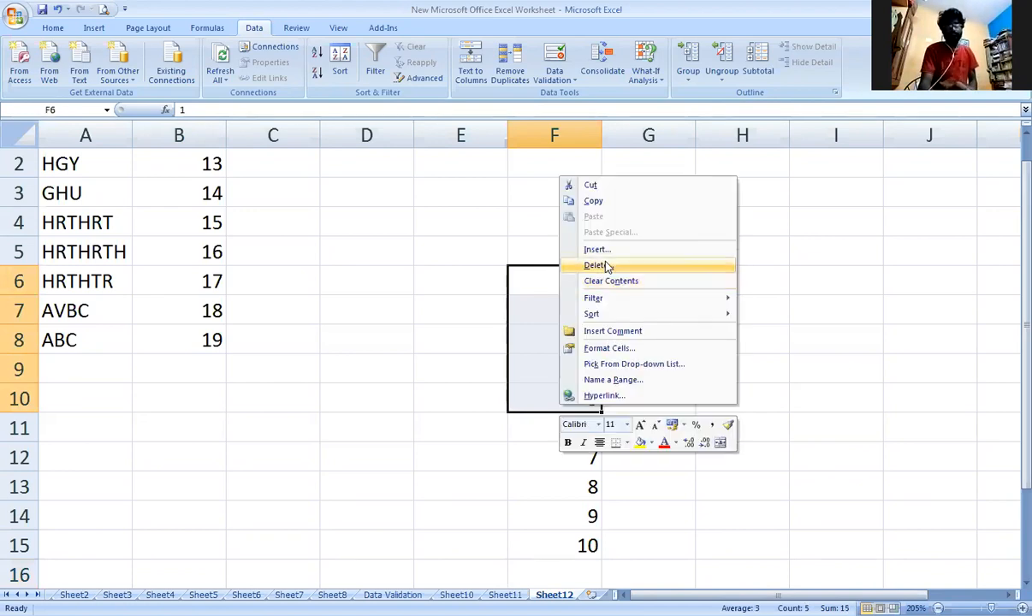
click(620, 205)
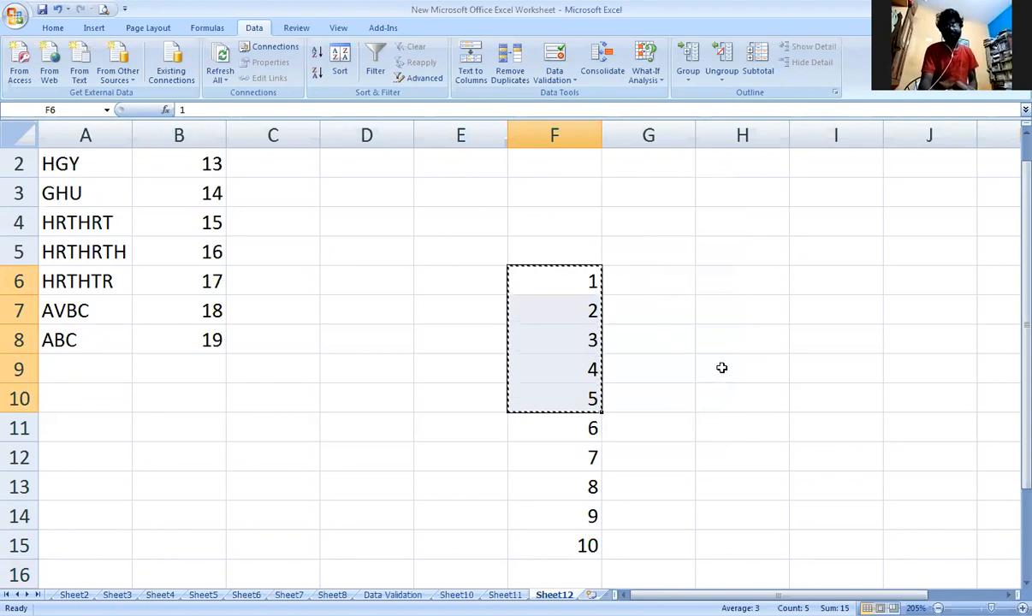
click(726, 425)
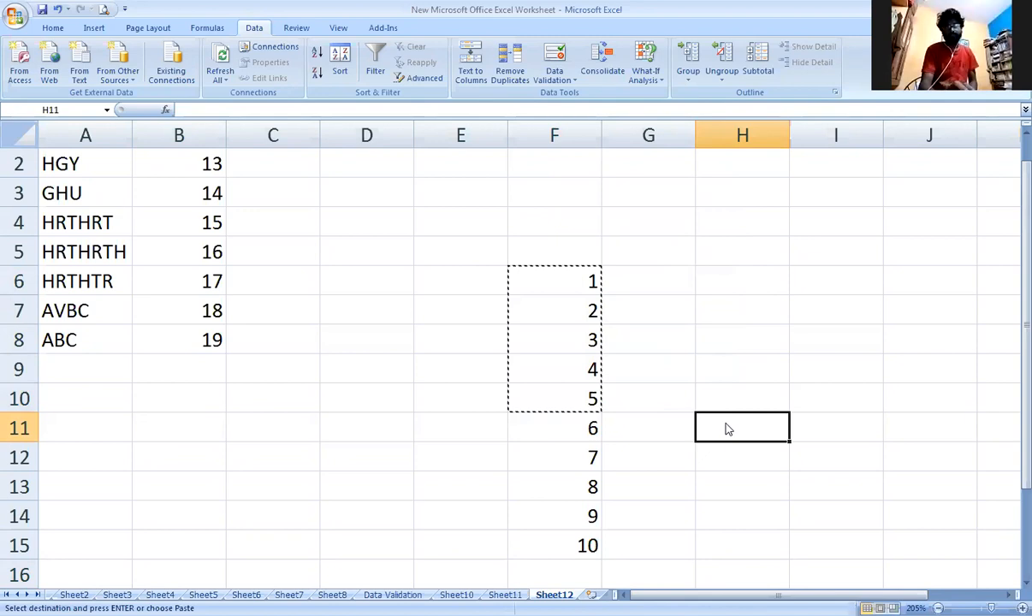
right_click(726, 424)
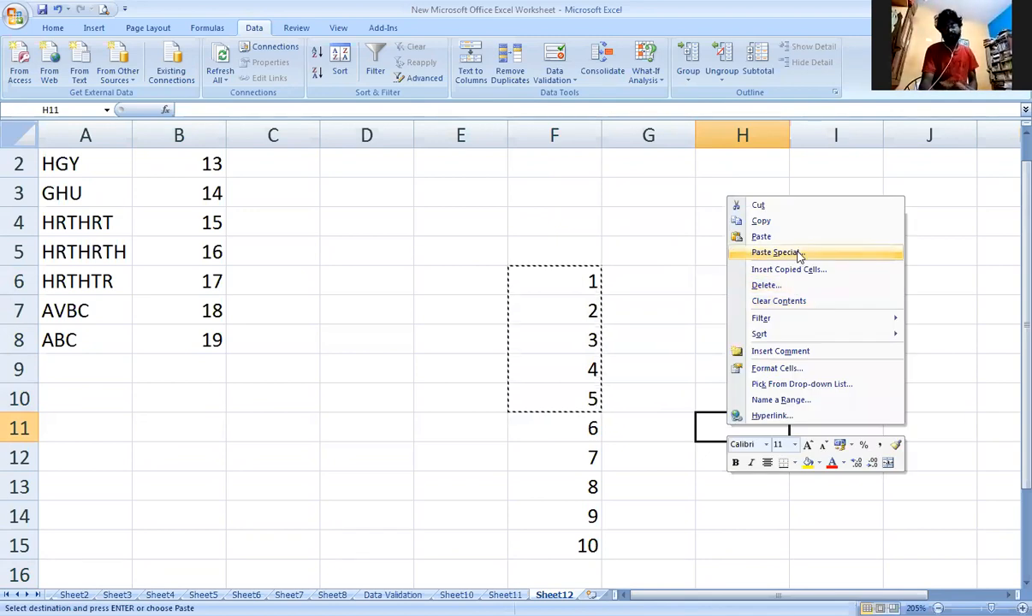
click(787, 253)
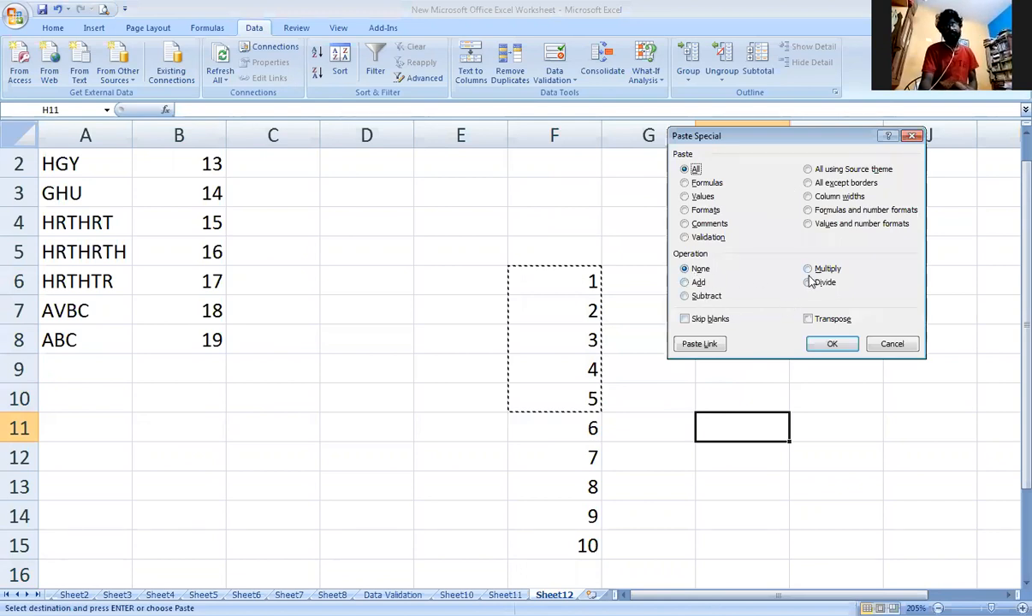
click(808, 319)
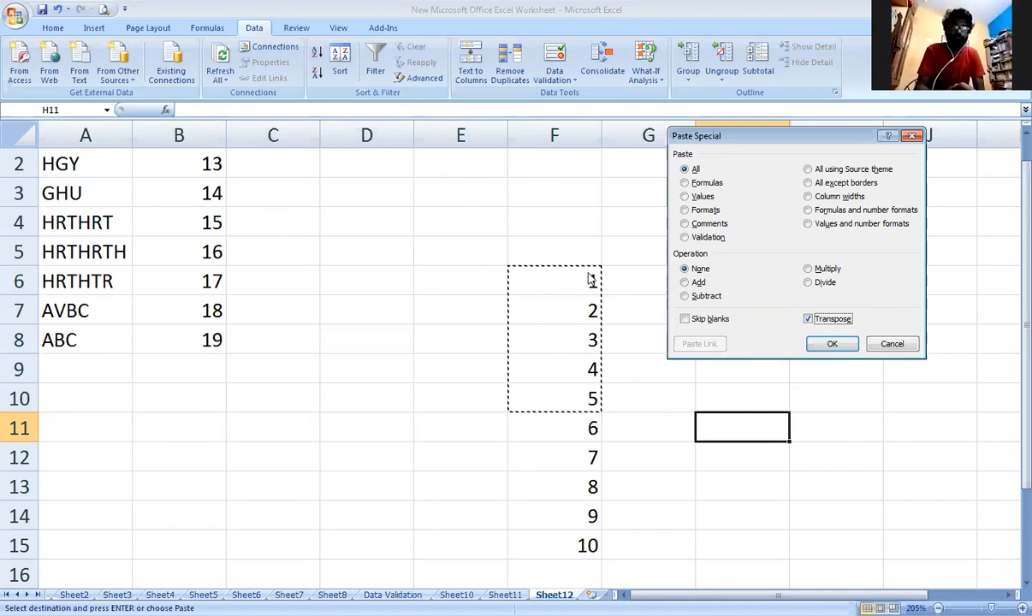
click(833, 344)
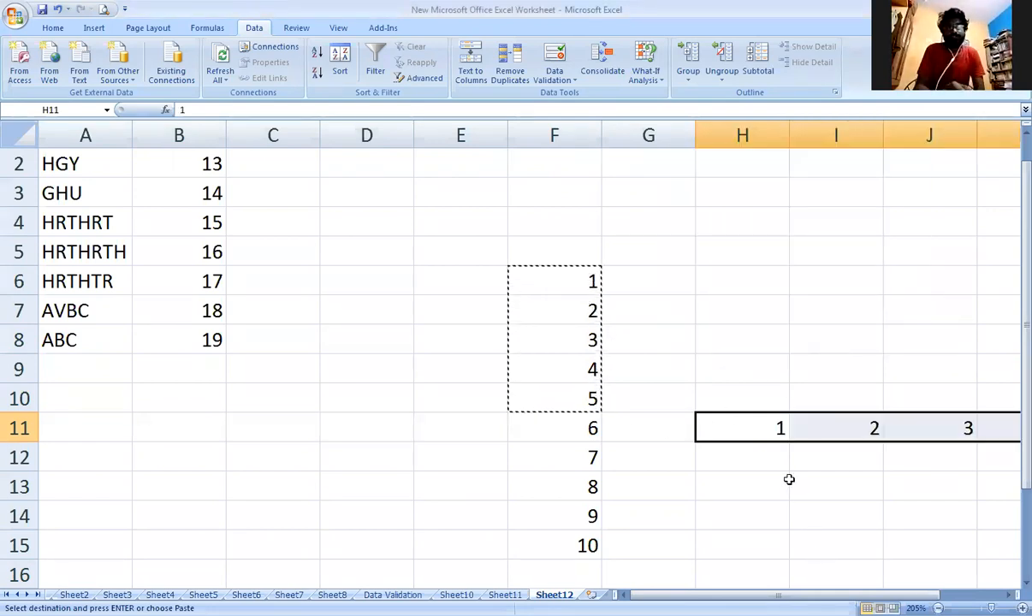
AutoFit the widths of columns H through L to their contents.
double_click(788, 136)
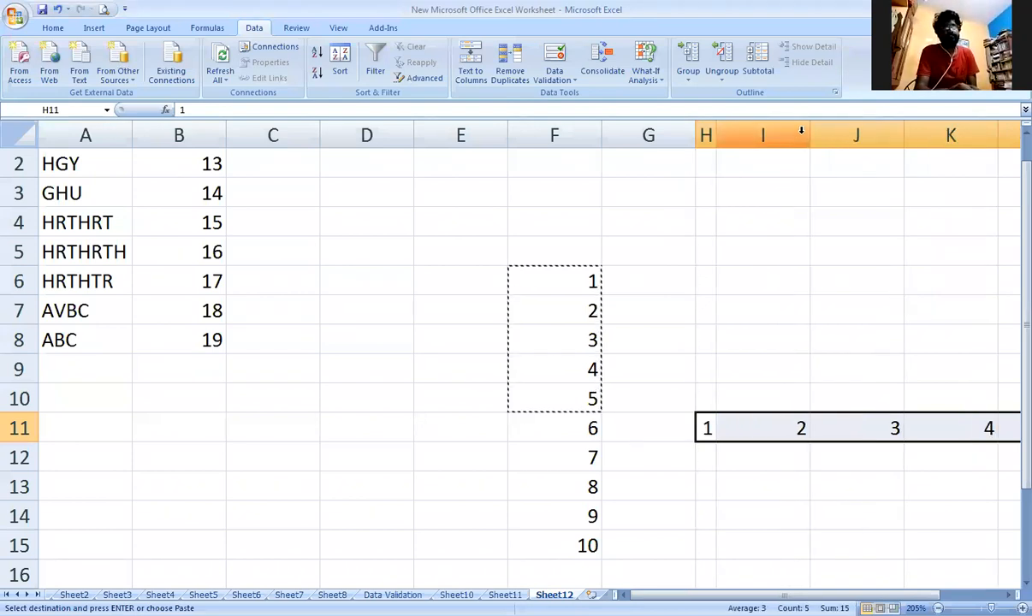
double_click(810, 130)
double_click(829, 135)
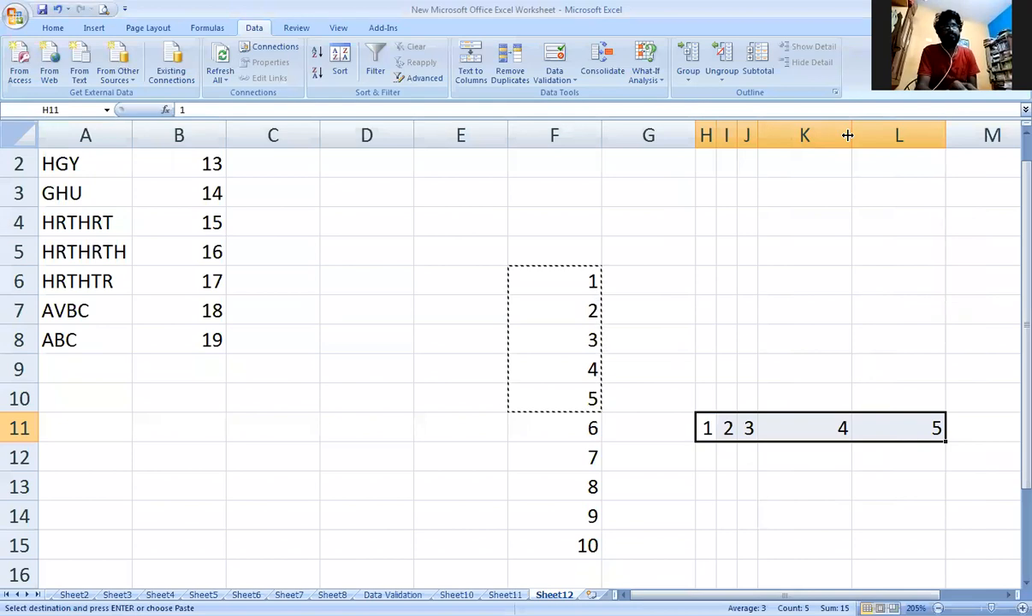
double_click(849, 135)
double_click(871, 135)
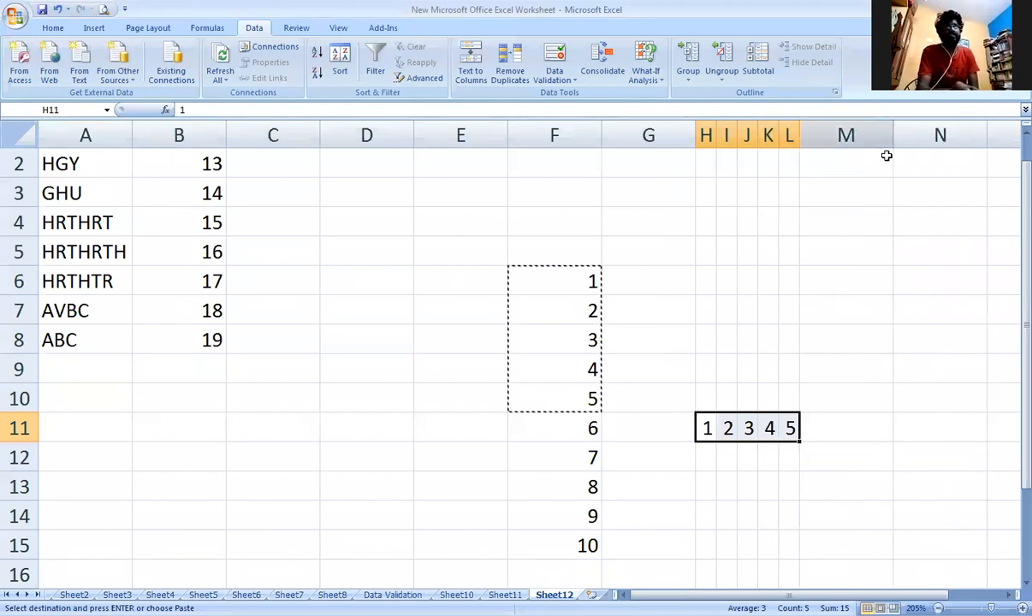
Copy F11:F15, paste it transposed starting at H12, and AutoFit column L to its contents.
drag(582, 425, 571, 545)
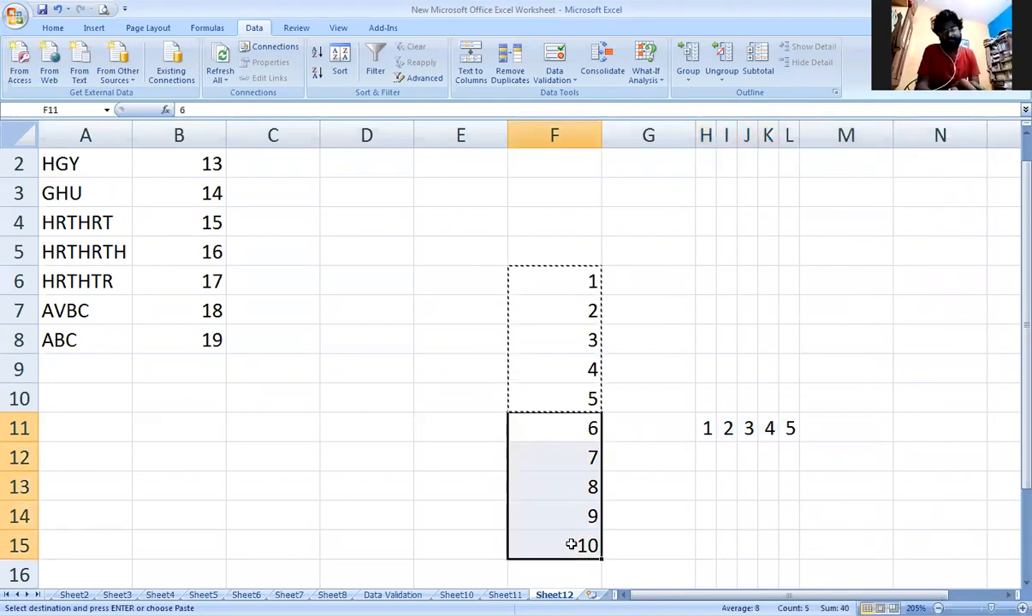
right_click(572, 546)
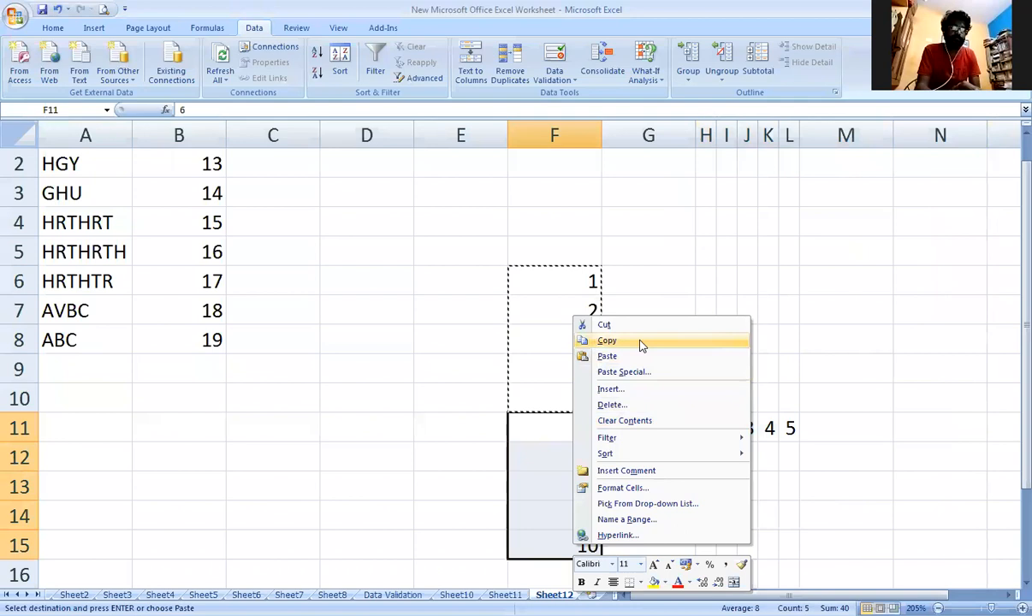
click(642, 343)
click(704, 456)
right_click(704, 455)
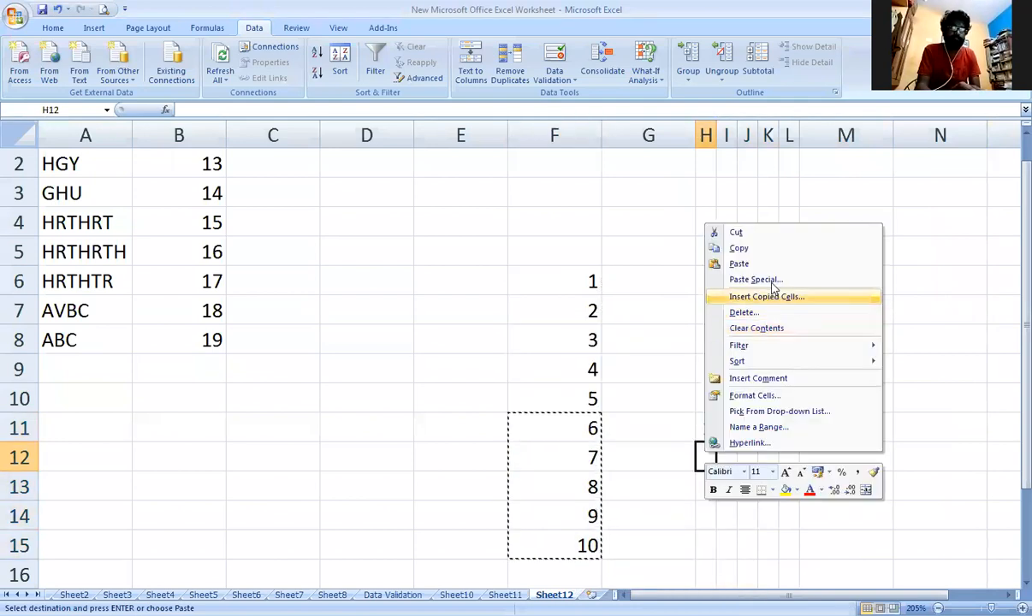
click(773, 283)
click(782, 349)
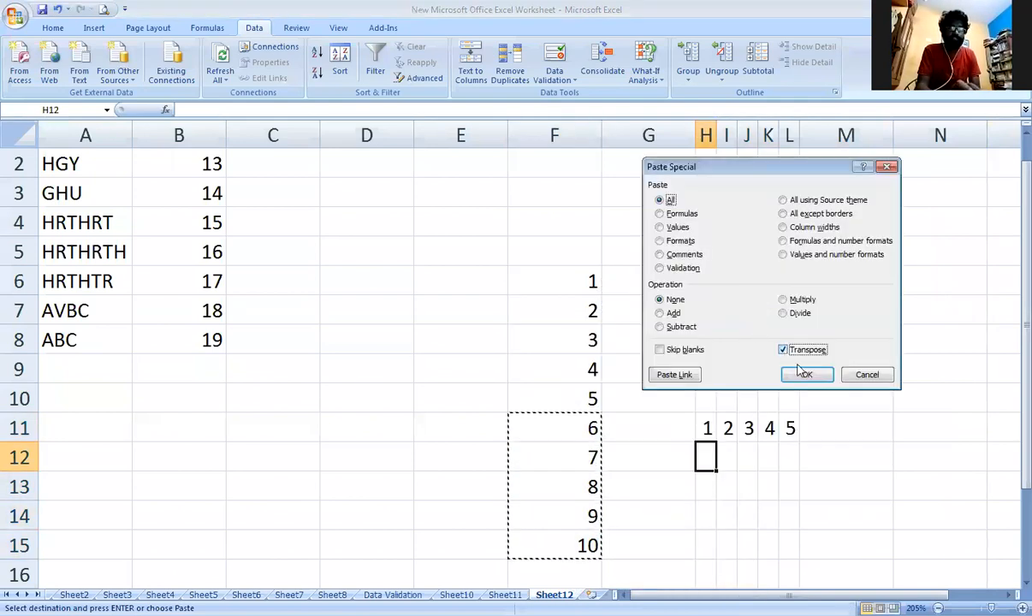
click(808, 375)
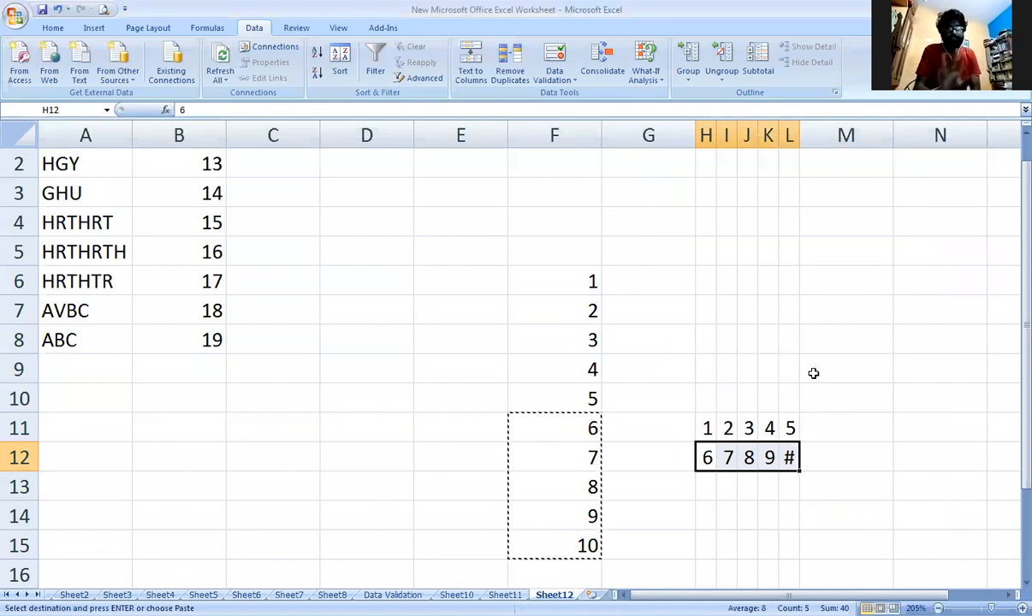
double_click(796, 131)
click(874, 476)
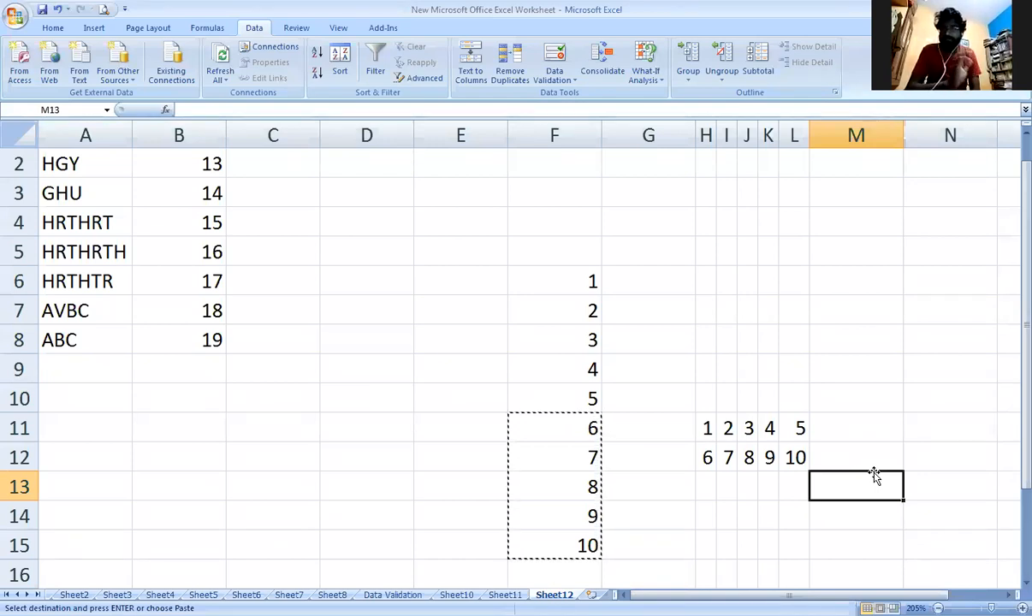
drag(567, 279, 565, 544)
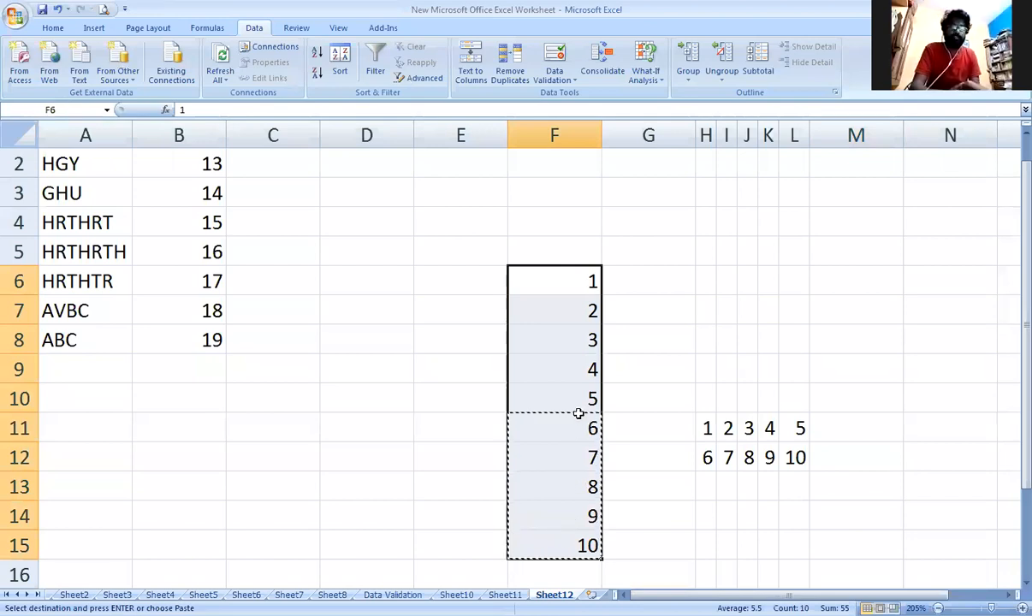
right_click(580, 467)
click(663, 227)
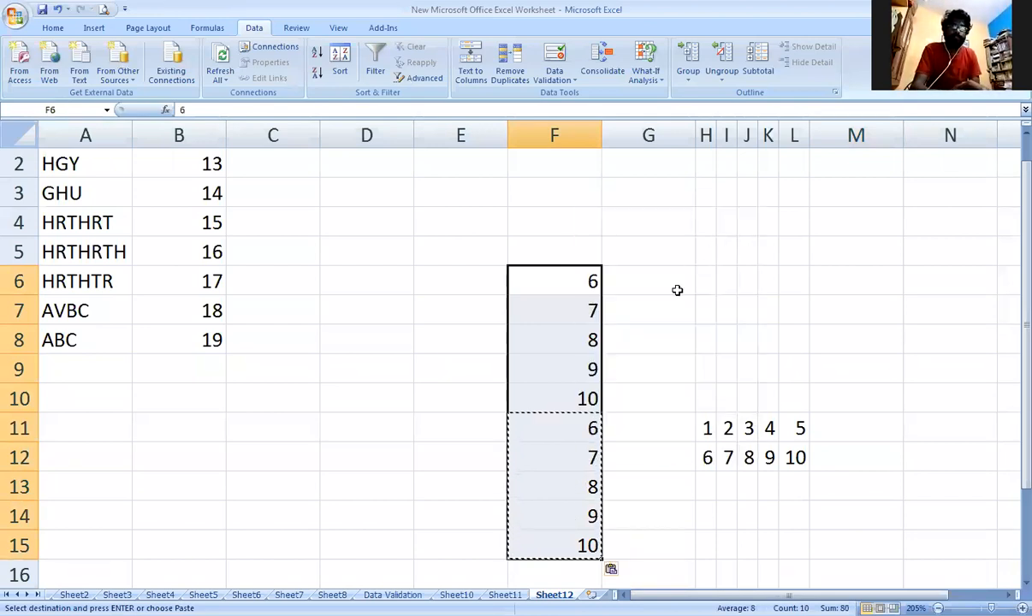
key(ctrl+z)
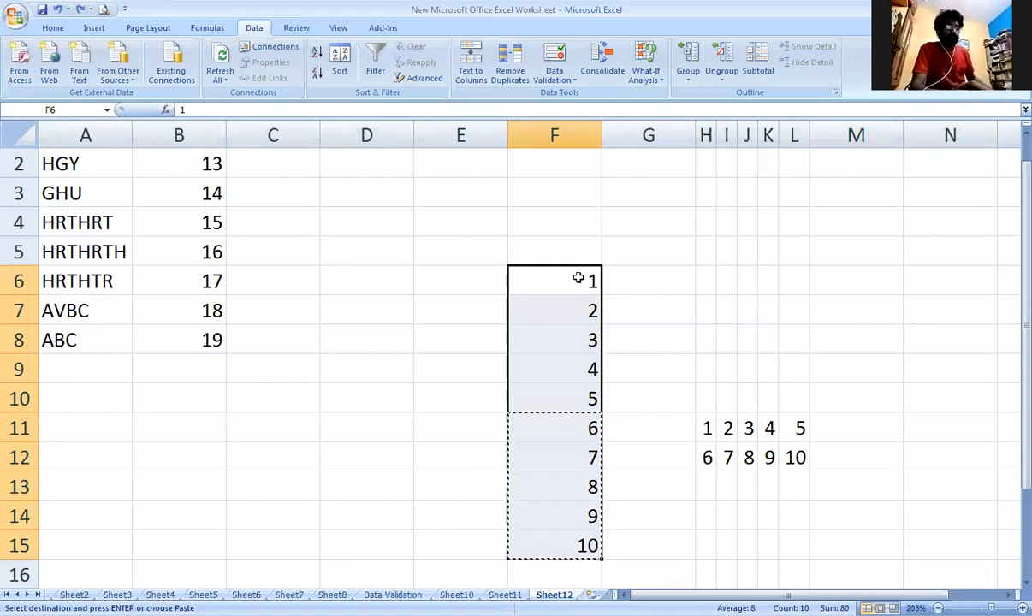
Copy F6:F15 and paste it as a transposed row starting at H5 using Paste Special.
drag(578, 278, 560, 540)
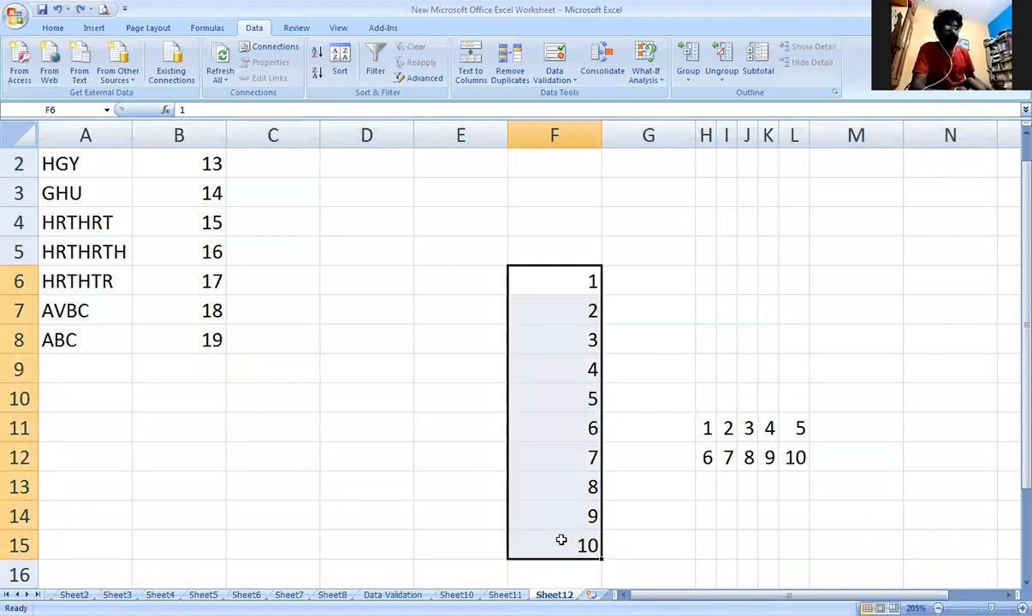
key(ctrl+c)
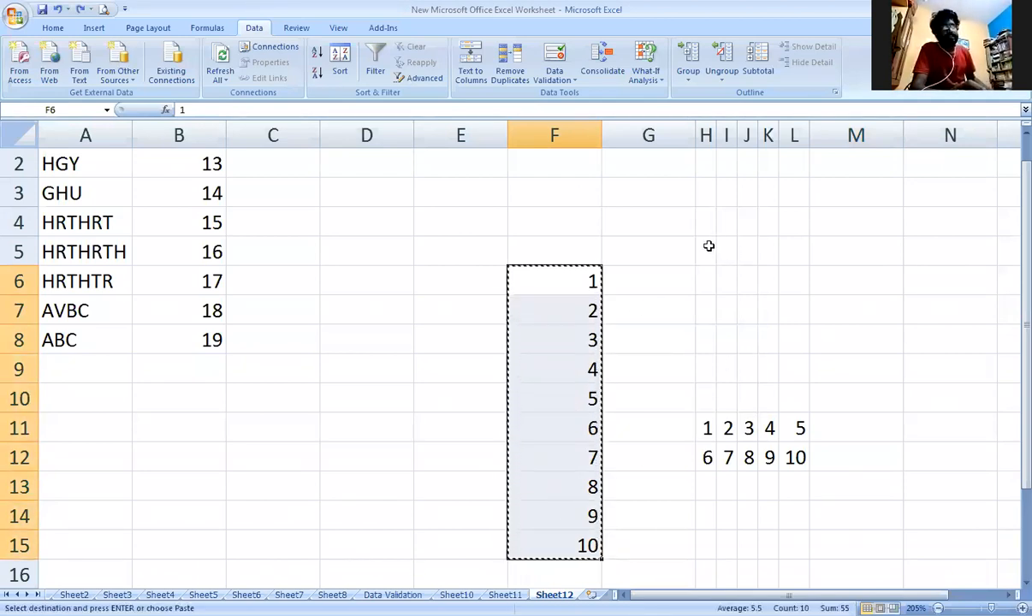
drag(704, 242, 792, 283)
right_click(792, 283)
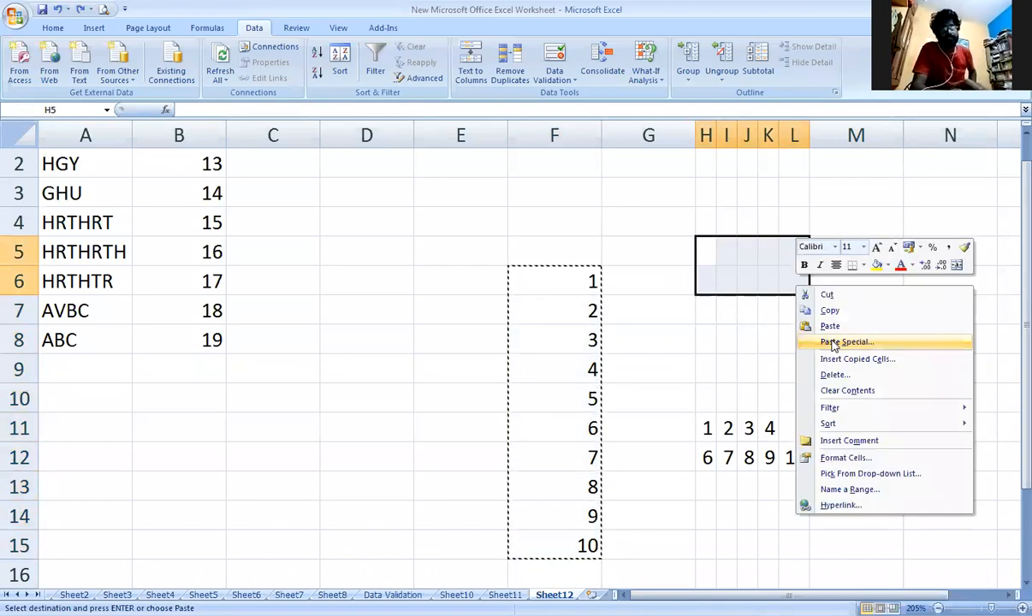
click(833, 344)
click(806, 389)
click(817, 410)
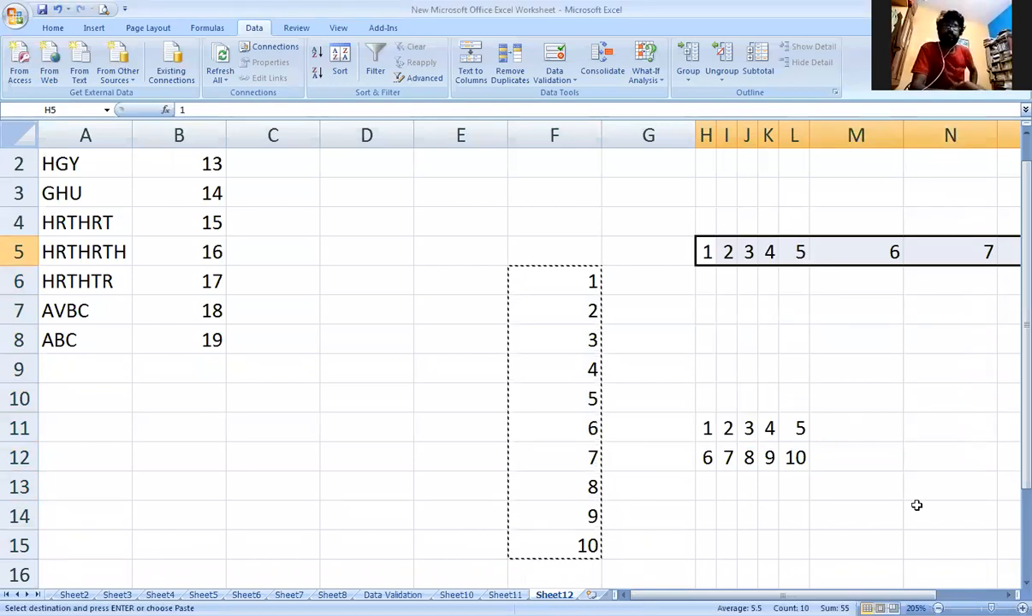
drag(797, 595, 863, 595)
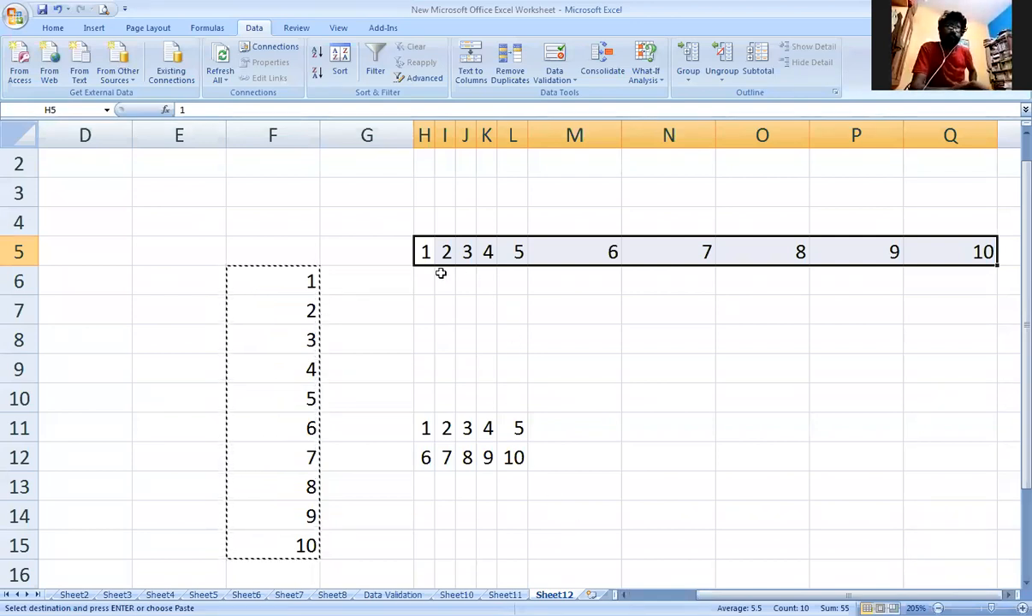
drag(426, 428, 523, 429)
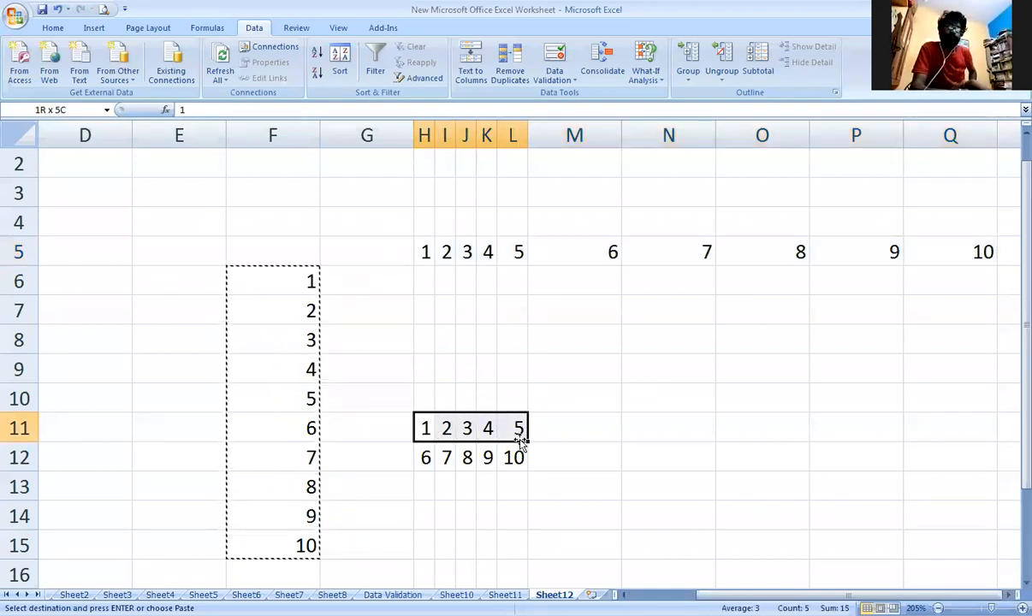
drag(242, 282, 274, 399)
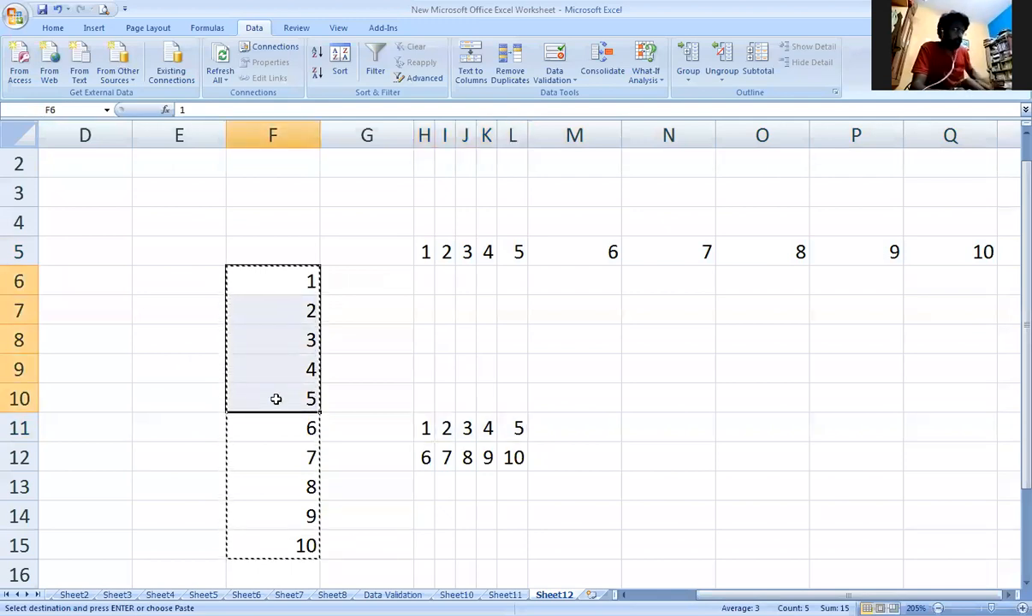
key(ctrl+c)
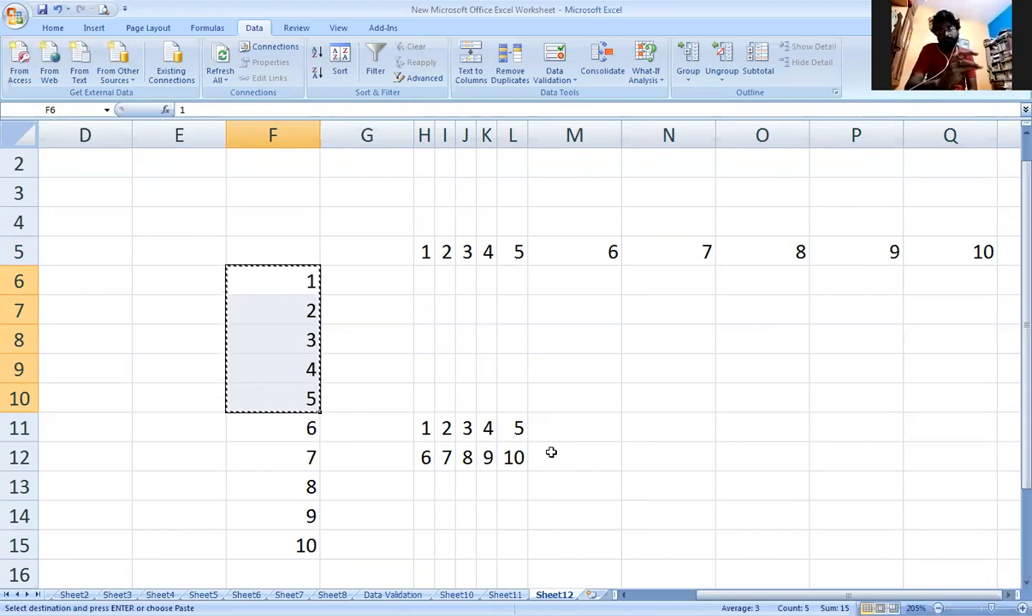
Set cell B5, beside HRTHRTH, to 13 so that column B contains a repeated number.
key(Left)
key(Left)
key(Left)
key(Left)
key(Left)
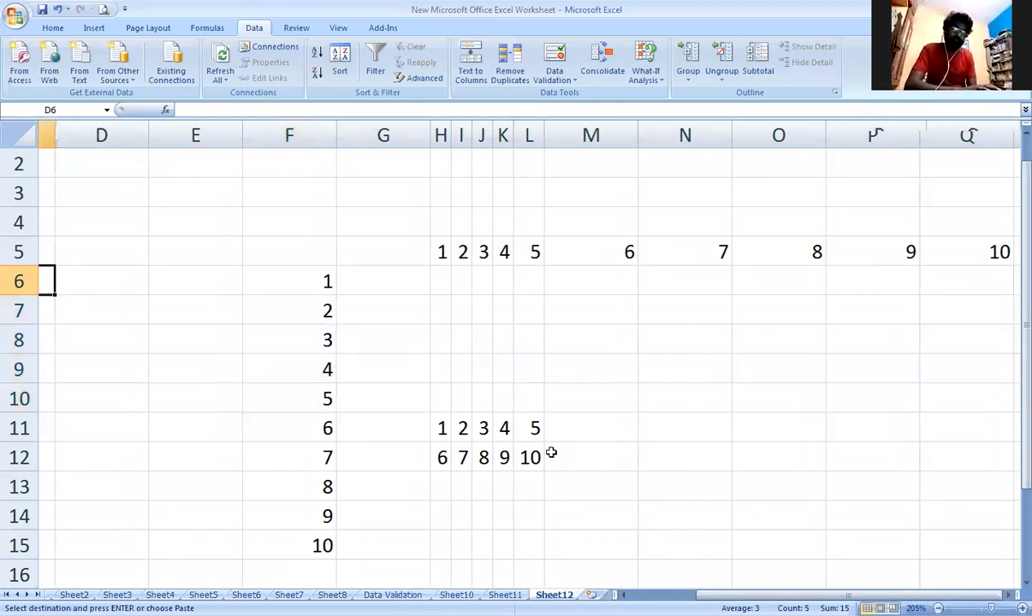
key(Right)
key(Right)
key(Left)
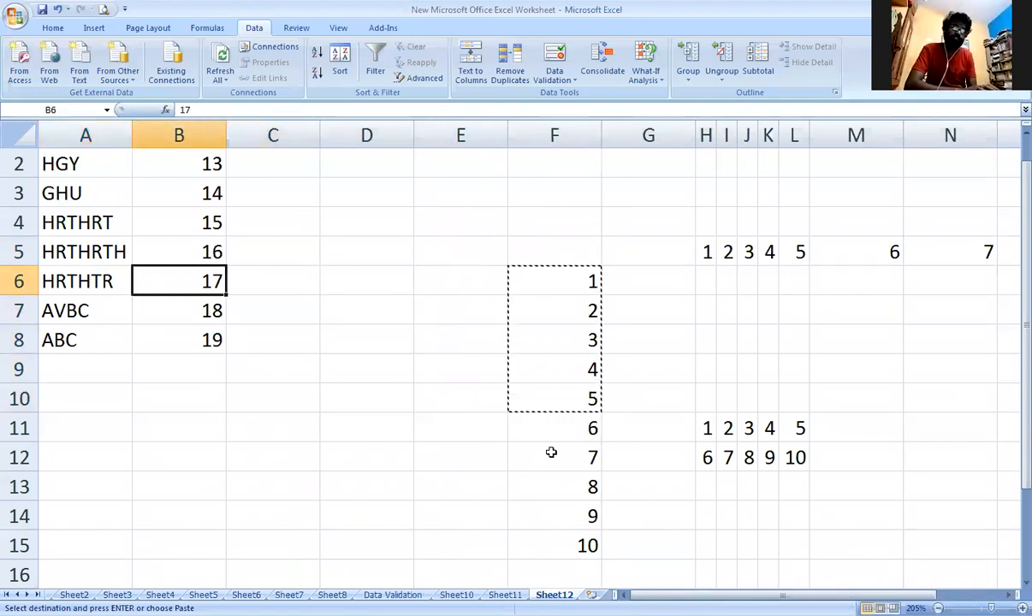
key(Up)
text(13)
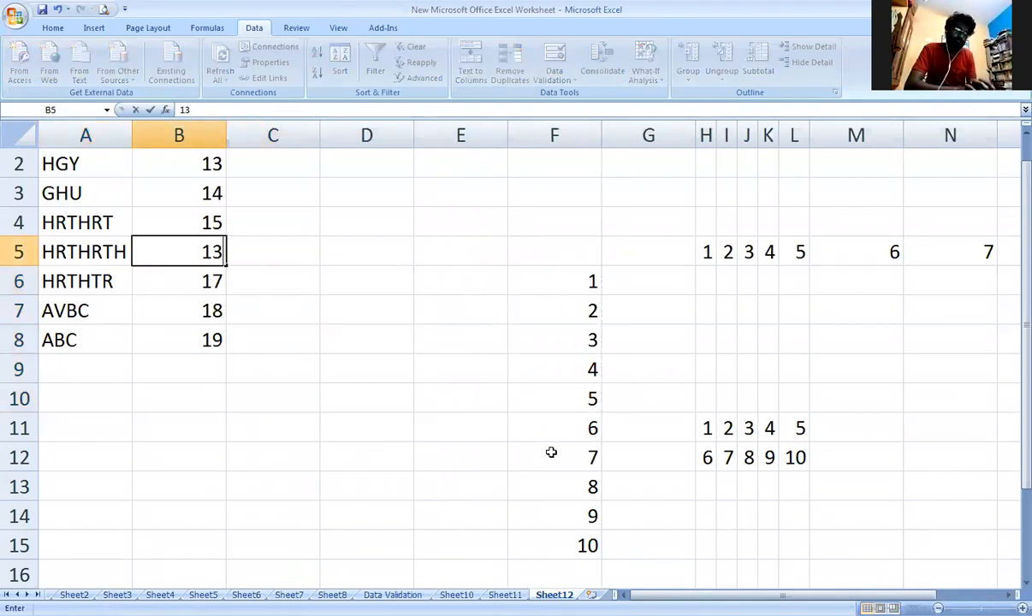
key(Return)
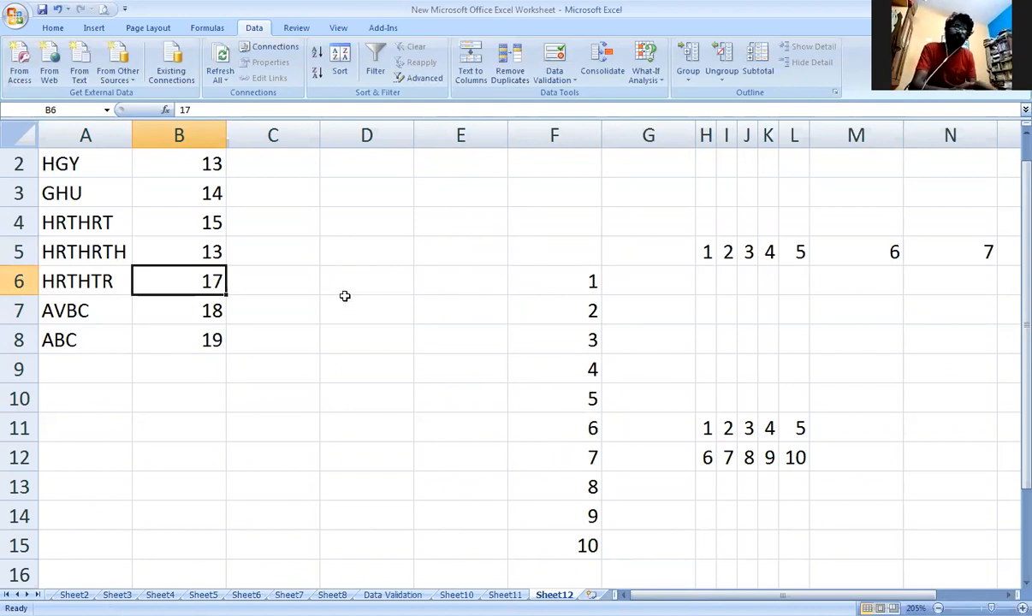
Try to remove duplicates from B2:B8 with the selection expanded, comparing both Column A and Column B.
drag(160, 163, 206, 347)
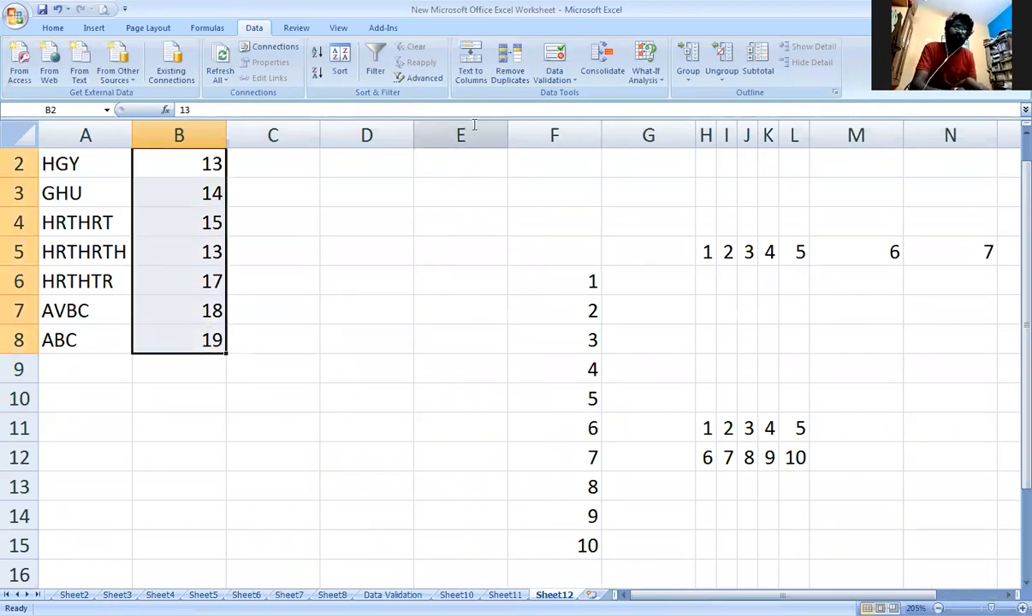
click(510, 69)
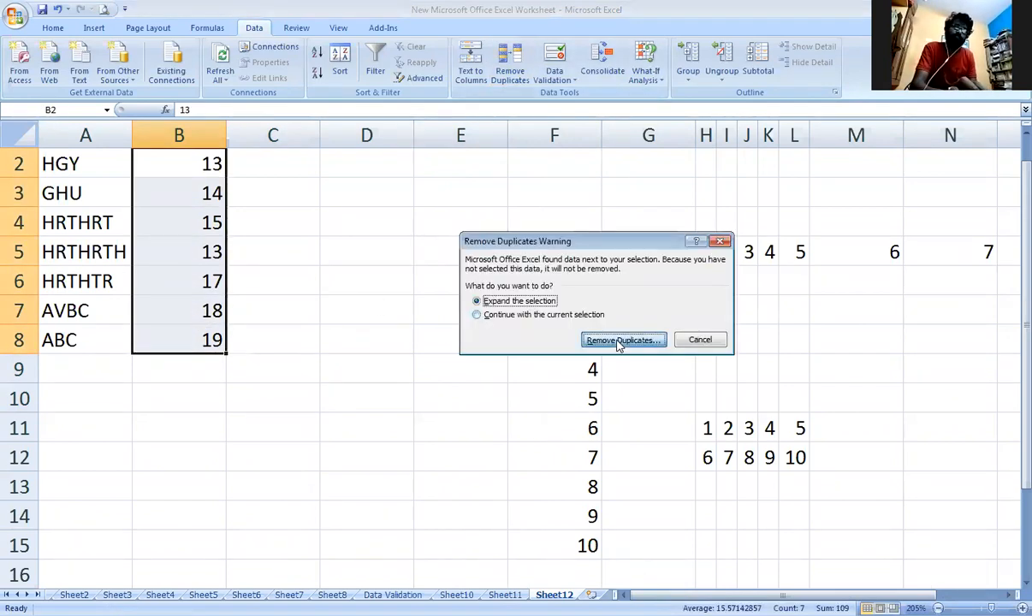
click(619, 342)
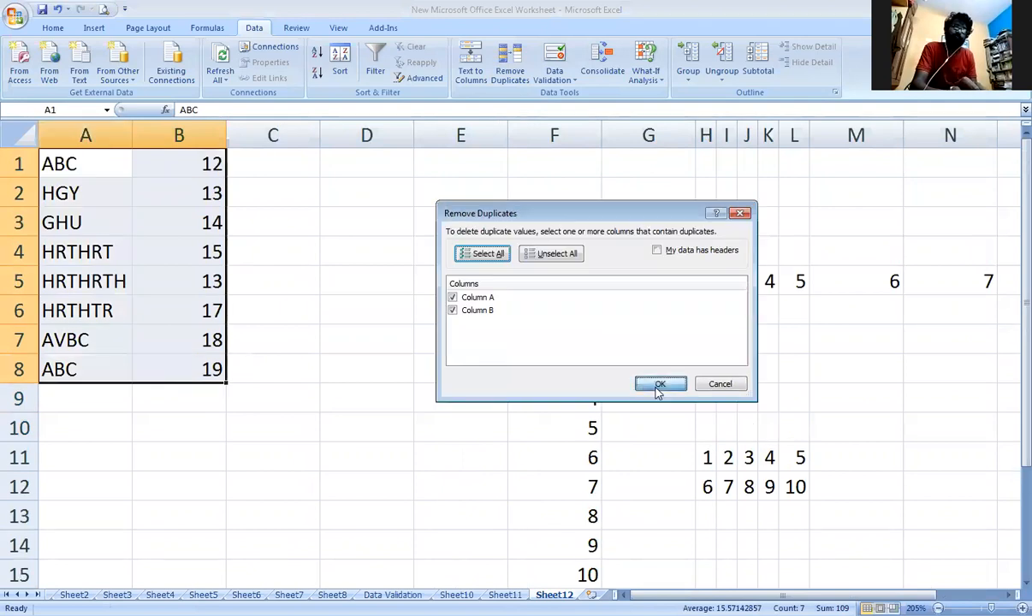
click(658, 387)
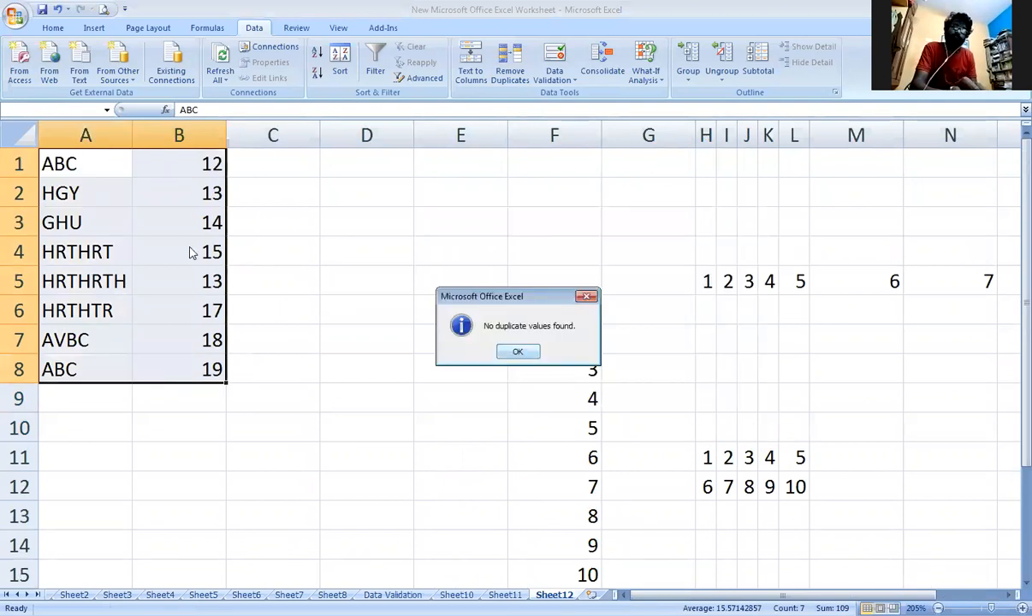
click(517, 350)
Remove the duplicates from A1:B8, comparing only Column B.
drag(128, 163, 197, 369)
click(513, 90)
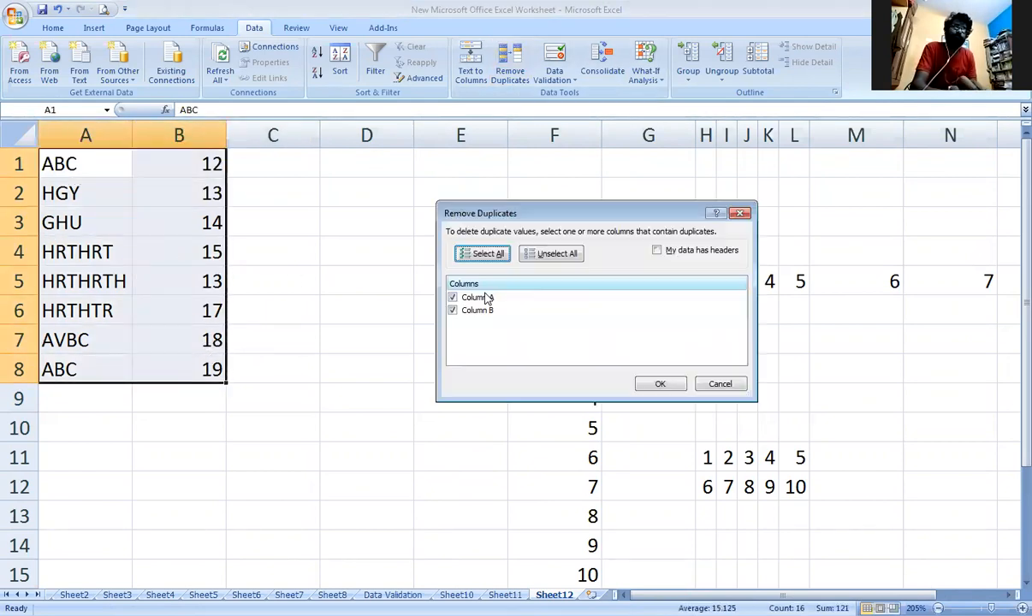
click(482, 297)
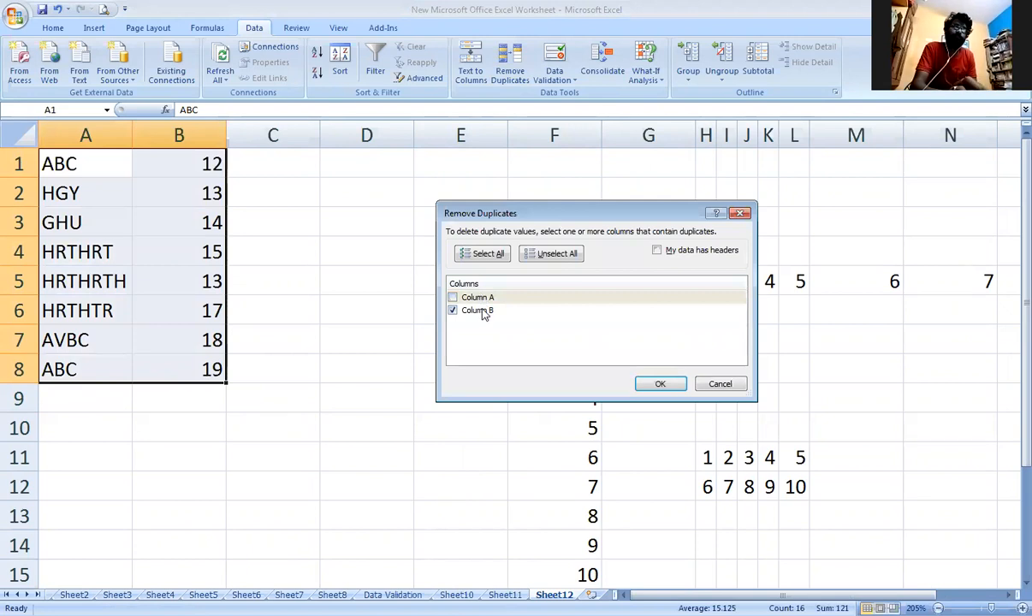
click(661, 385)
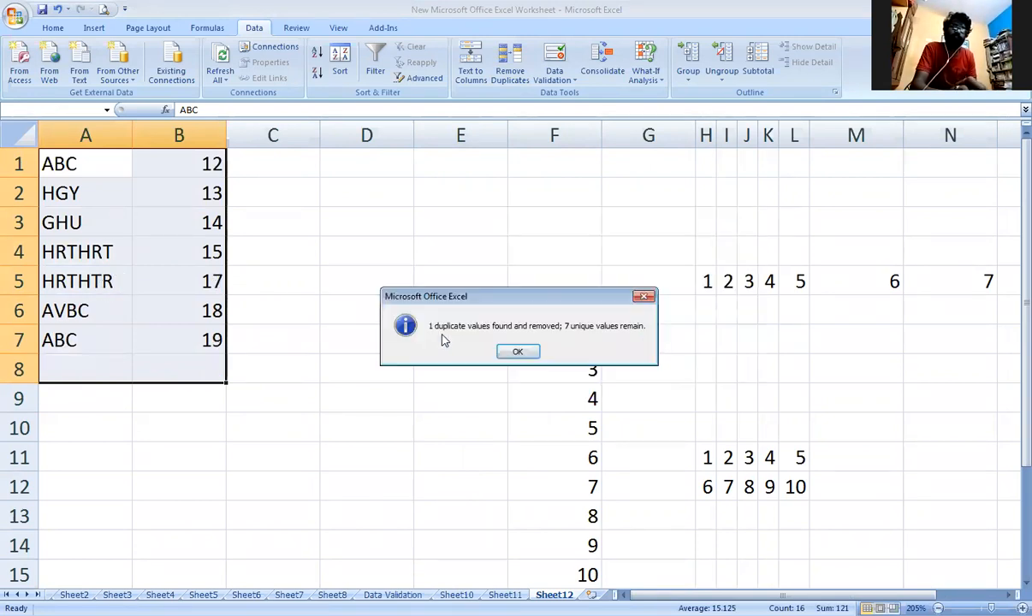
click(520, 353)
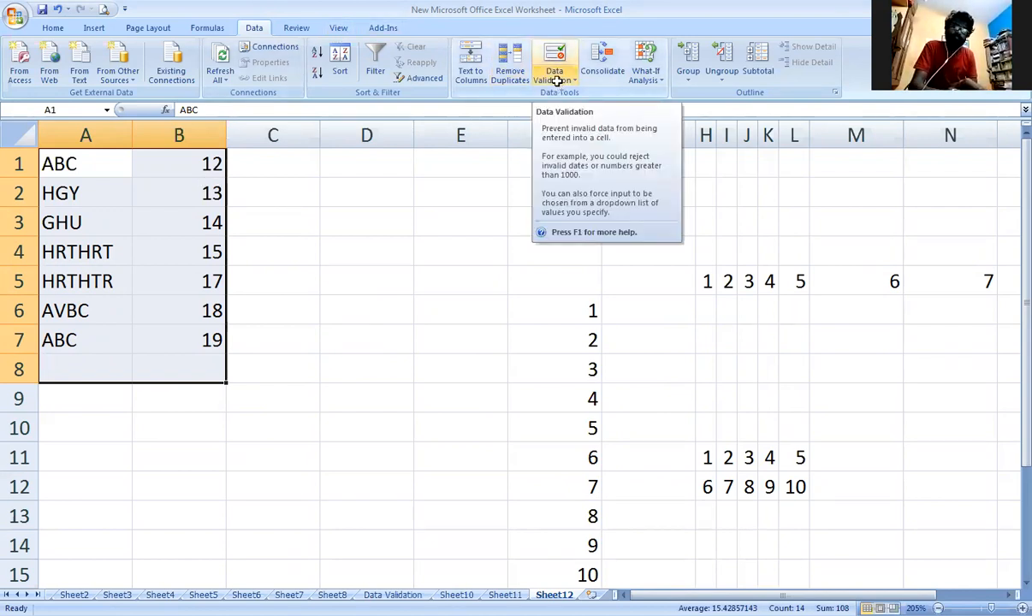
Switch to the Data Validation sheet and select the cells below the Text Length and Date headings in turn.
click(399, 591)
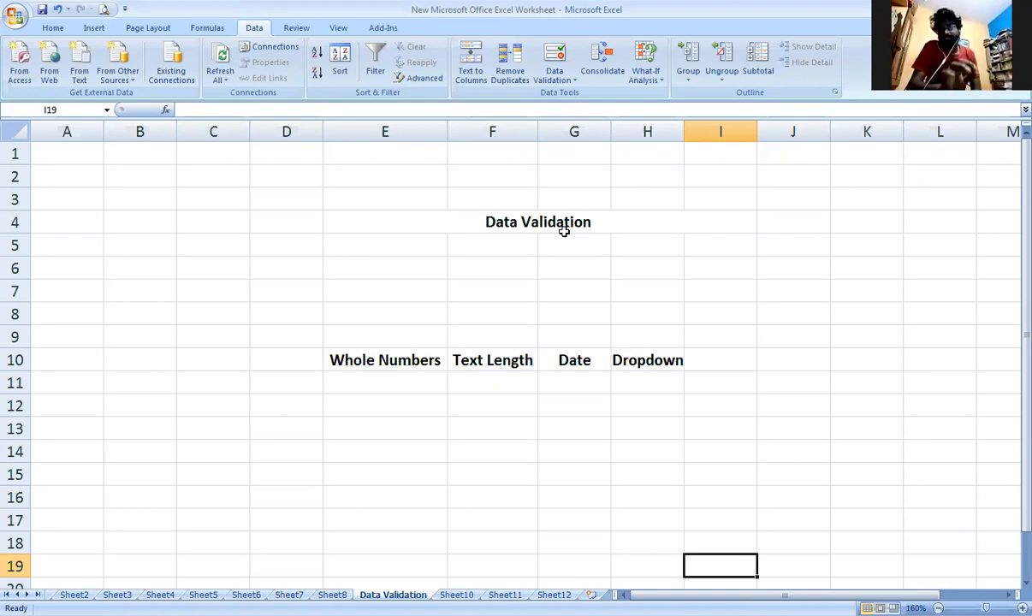
click(508, 379)
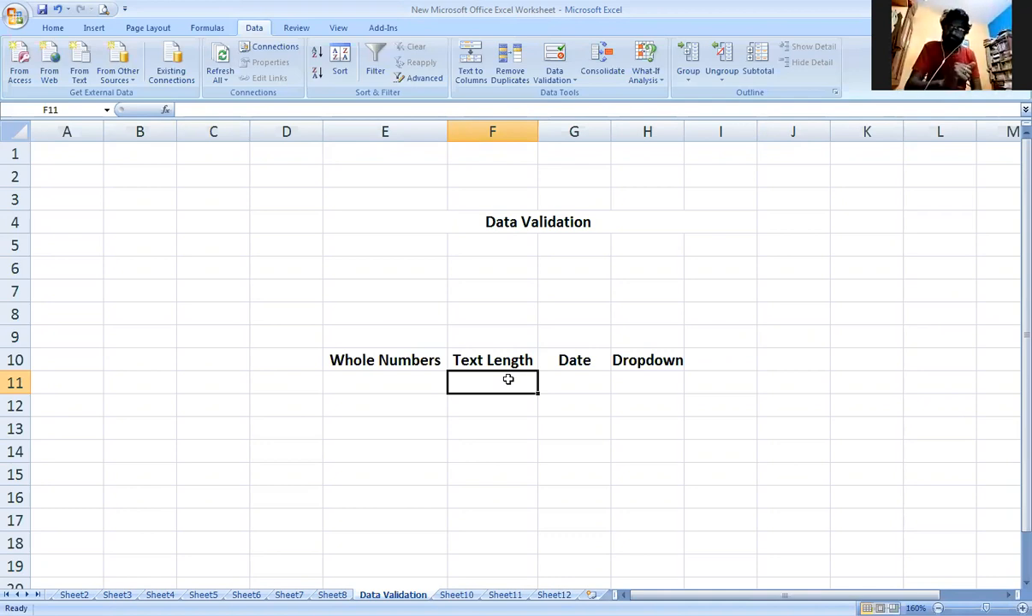
click(544, 378)
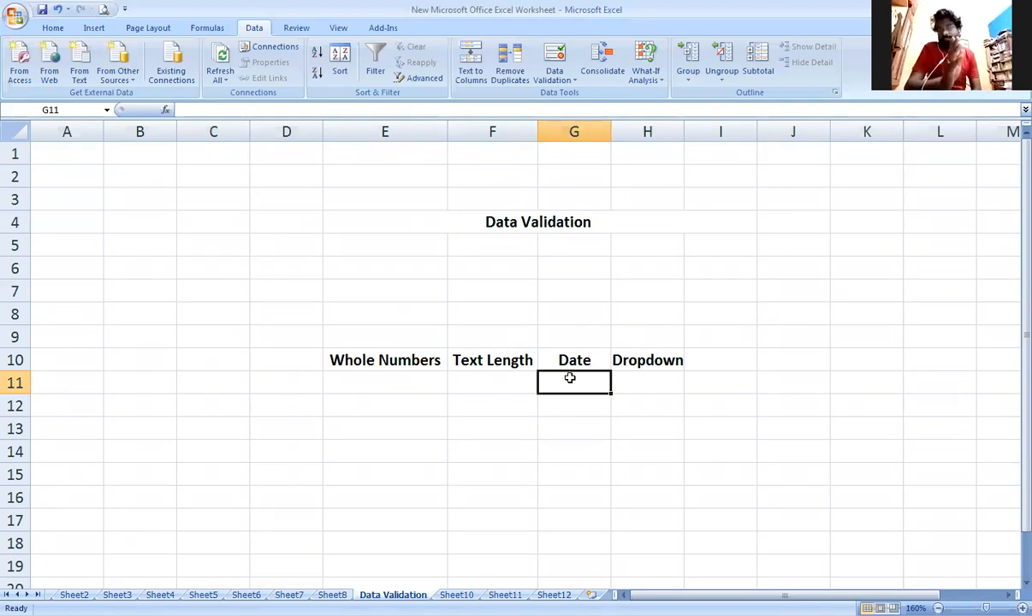
click(557, 58)
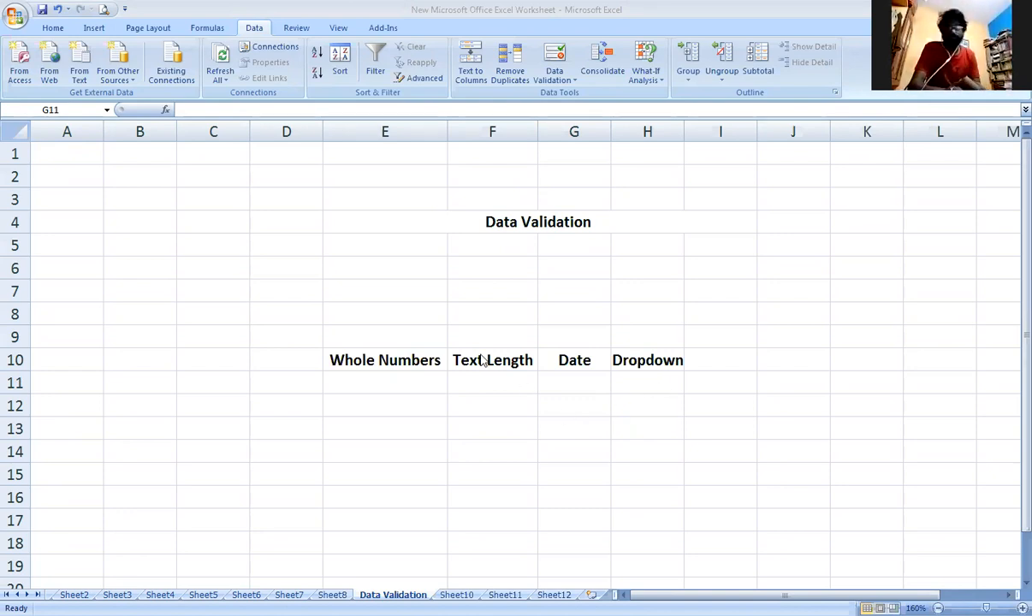
Start a data validation rule for cell E11 below Whole Numbers that allows whole numbers.
click(407, 383)
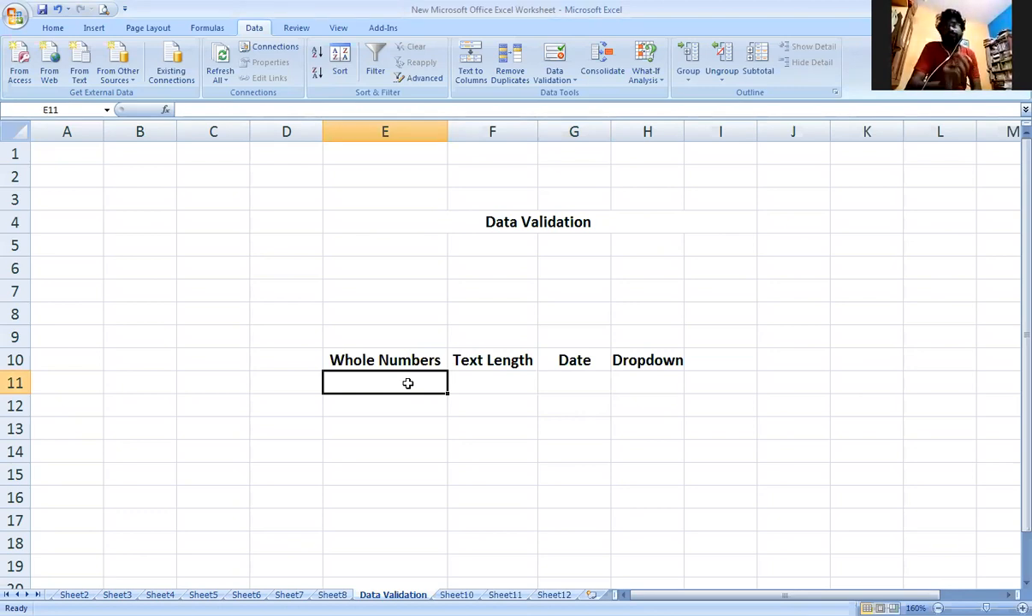
click(564, 84)
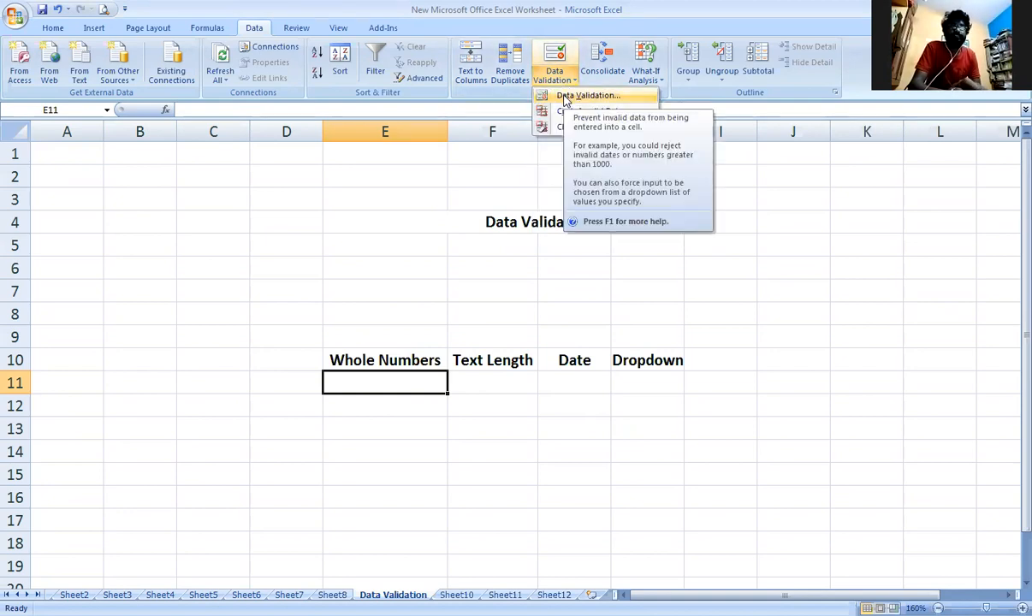
click(564, 97)
drag(564, 181, 686, 180)
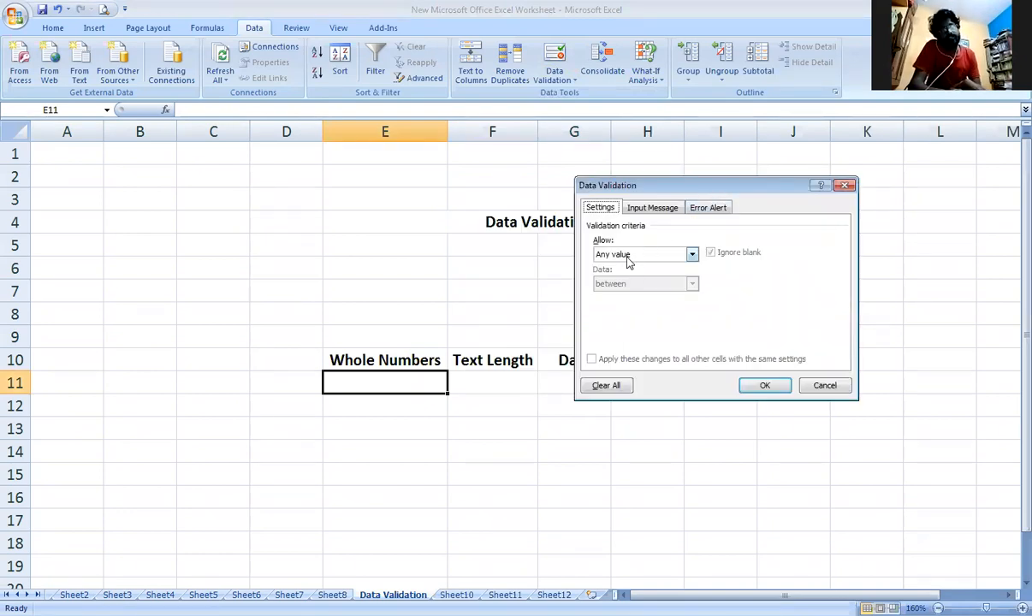
click(693, 256)
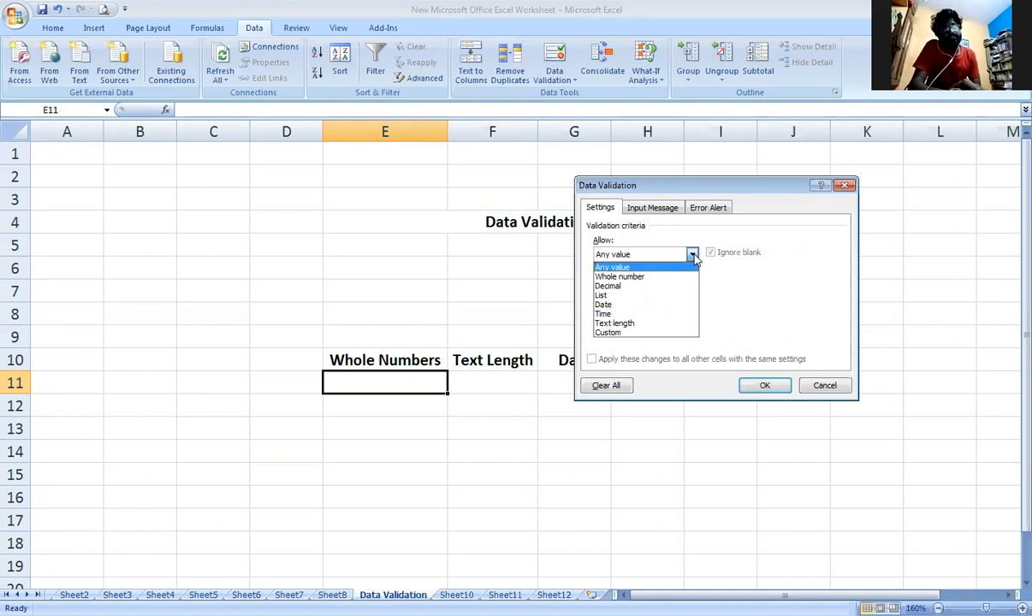
click(638, 277)
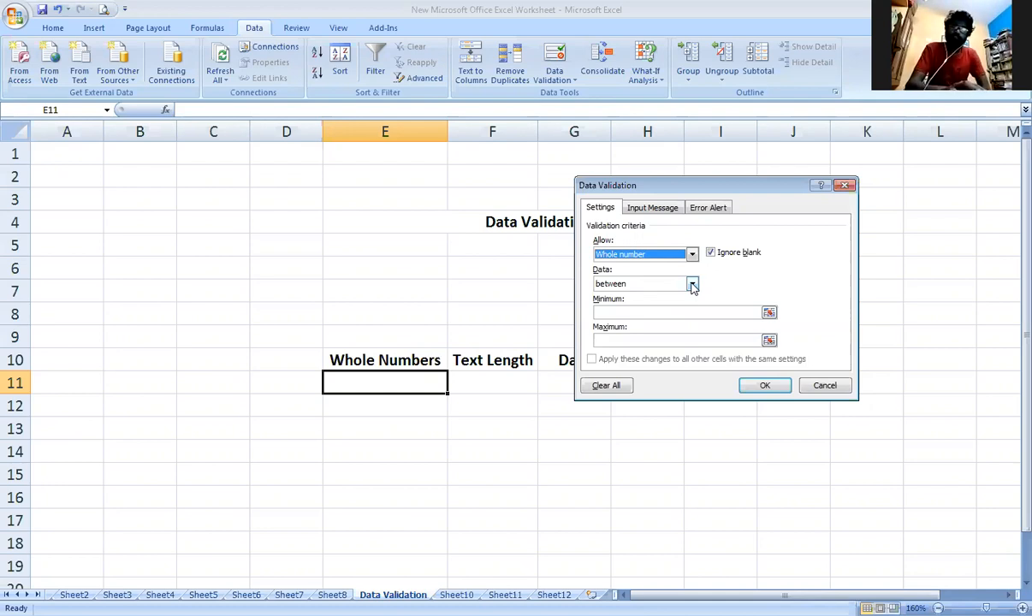
Restrict the whole number rule to values between a minimum of 1 and a maximum of 100, and apply it.
click(687, 312)
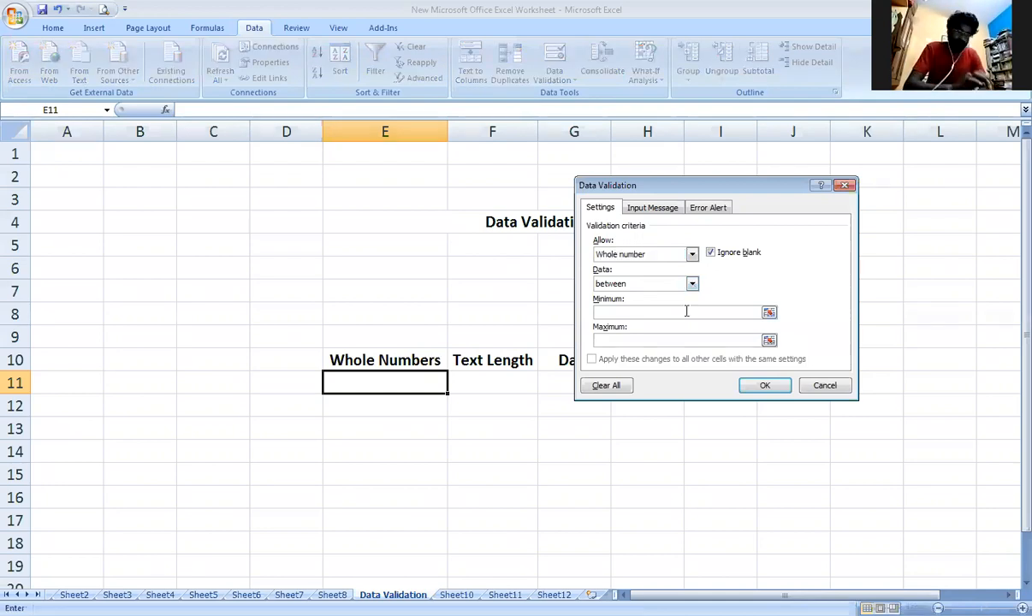
text(0)
click(676, 340)
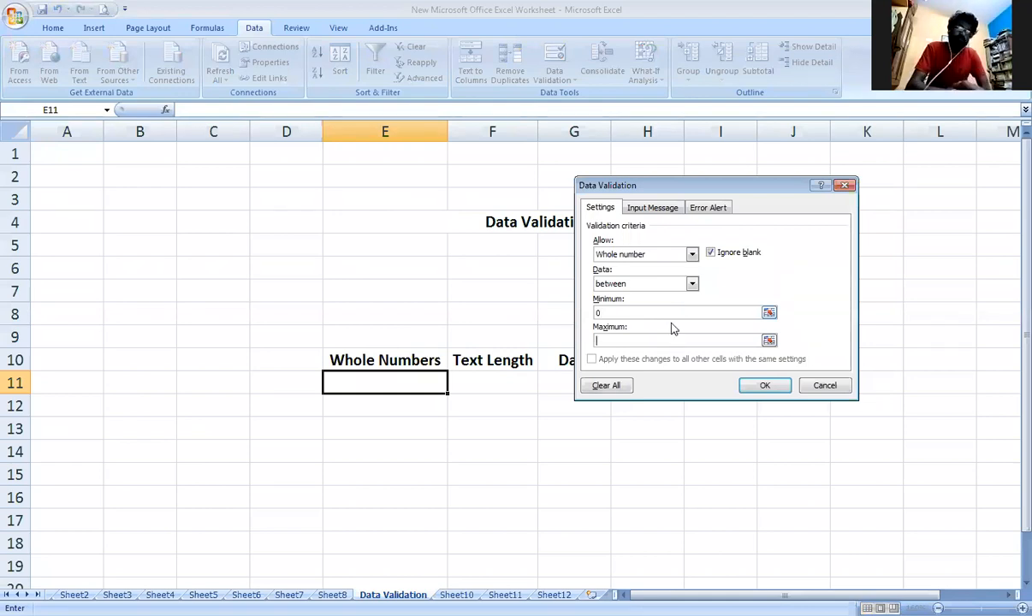
double_click(597, 313)
text(1)
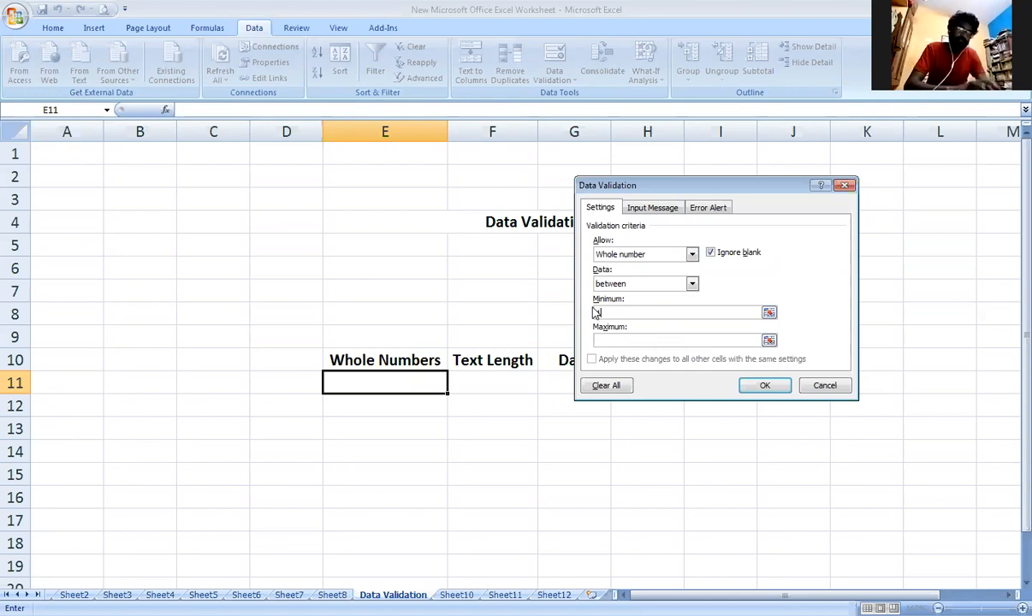
click(618, 338)
text(100)
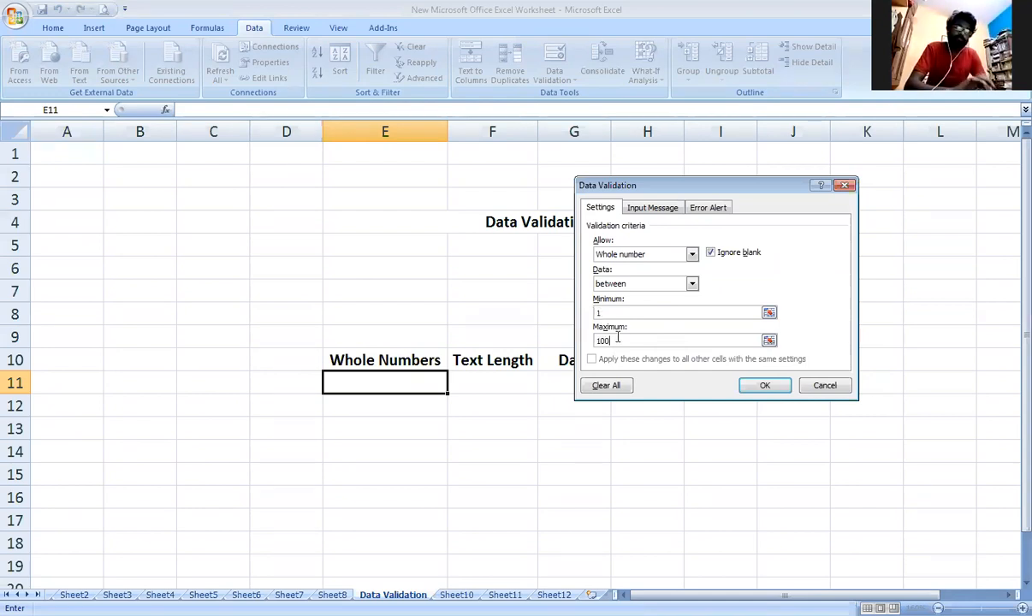
click(777, 387)
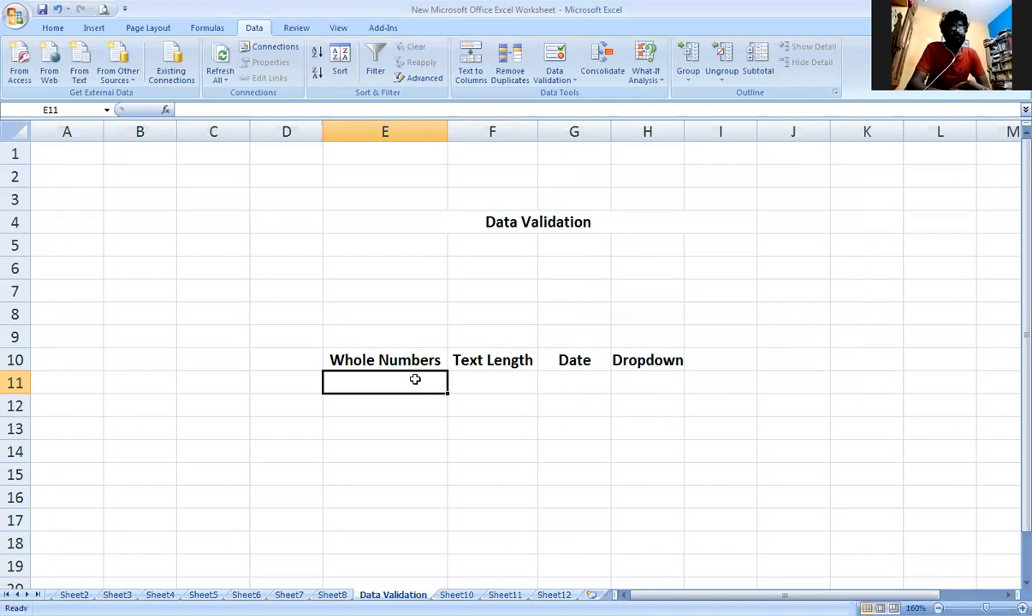
Test the whole number rule with 1001 in E11, correcting that entry to 100, and enter 1001 in E12.
text(1001)
key(Return)
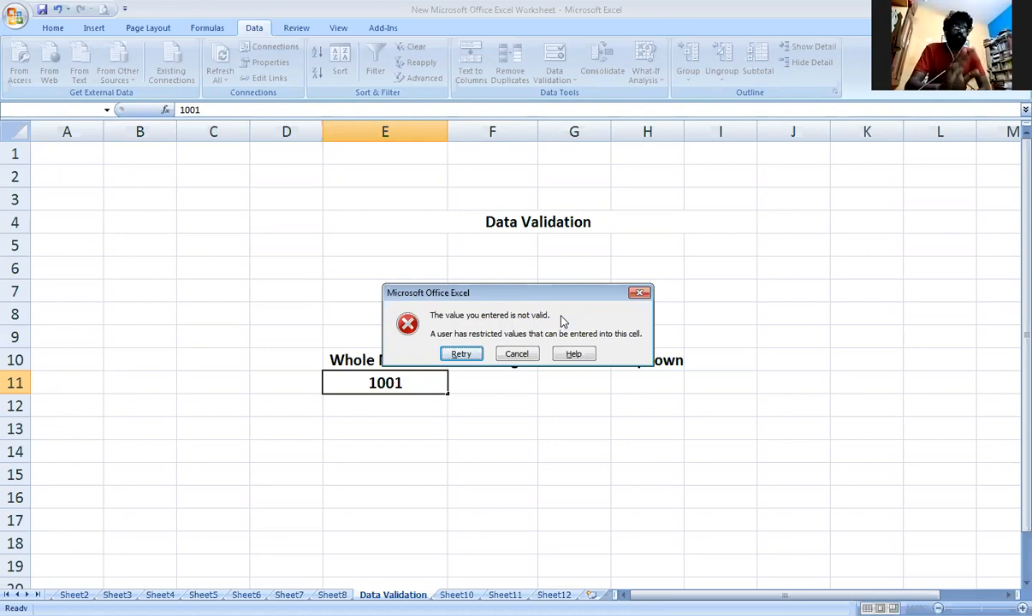
click(467, 356)
click(426, 382)
key(BackSpace)
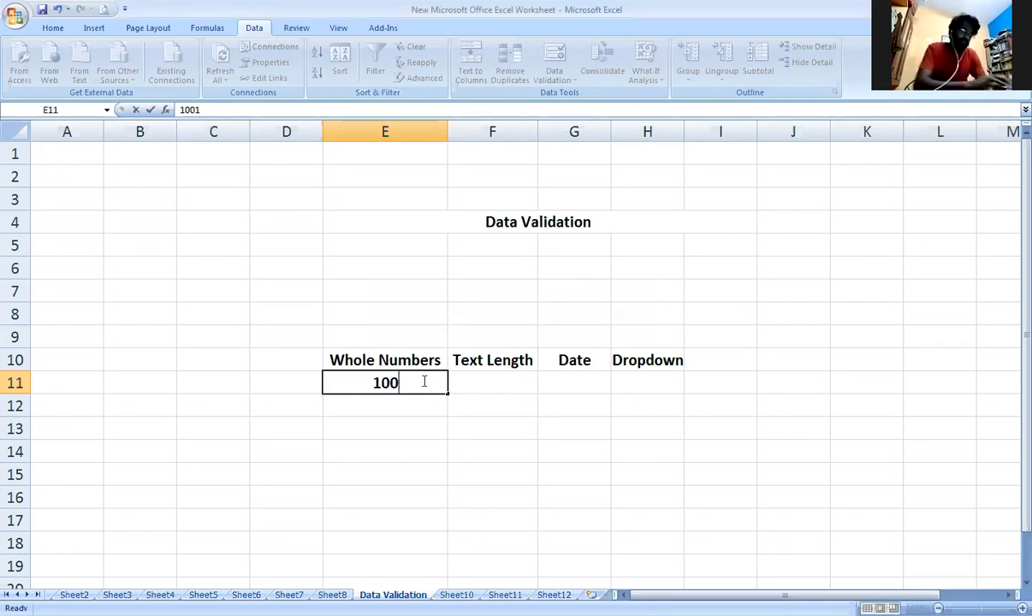
key(Return)
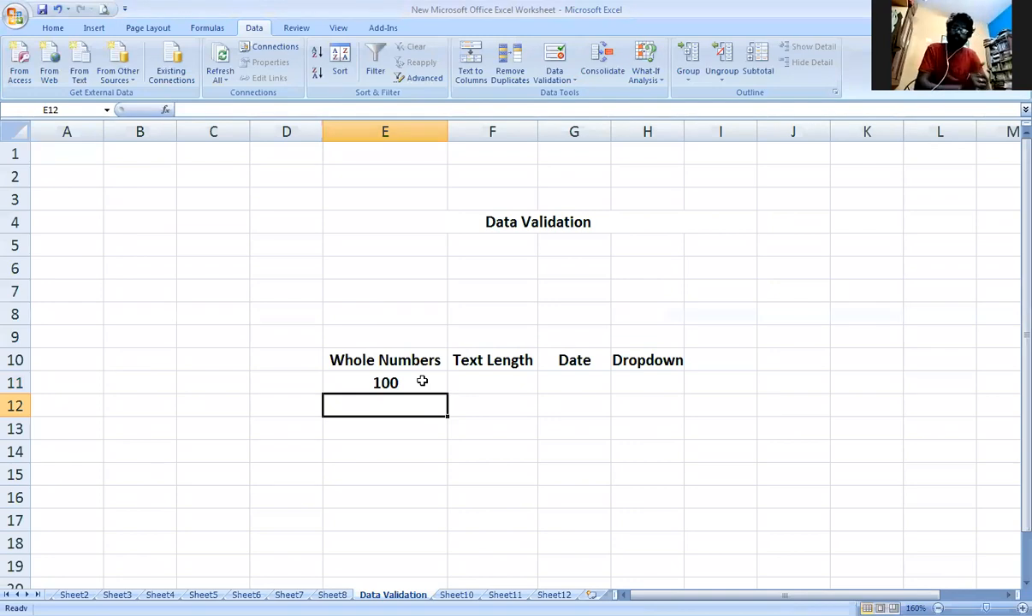
text(1001)
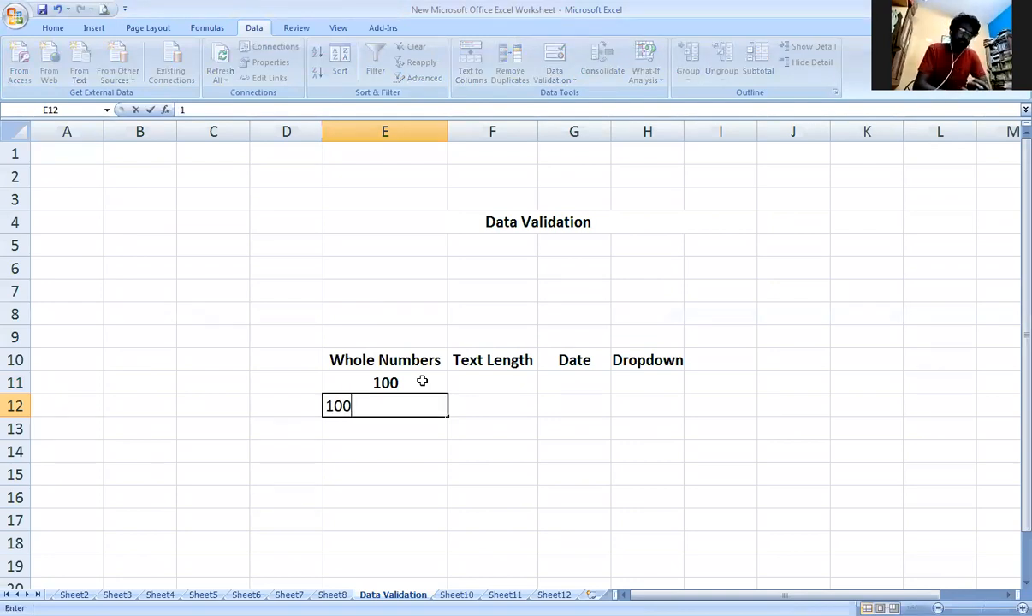
key(Return)
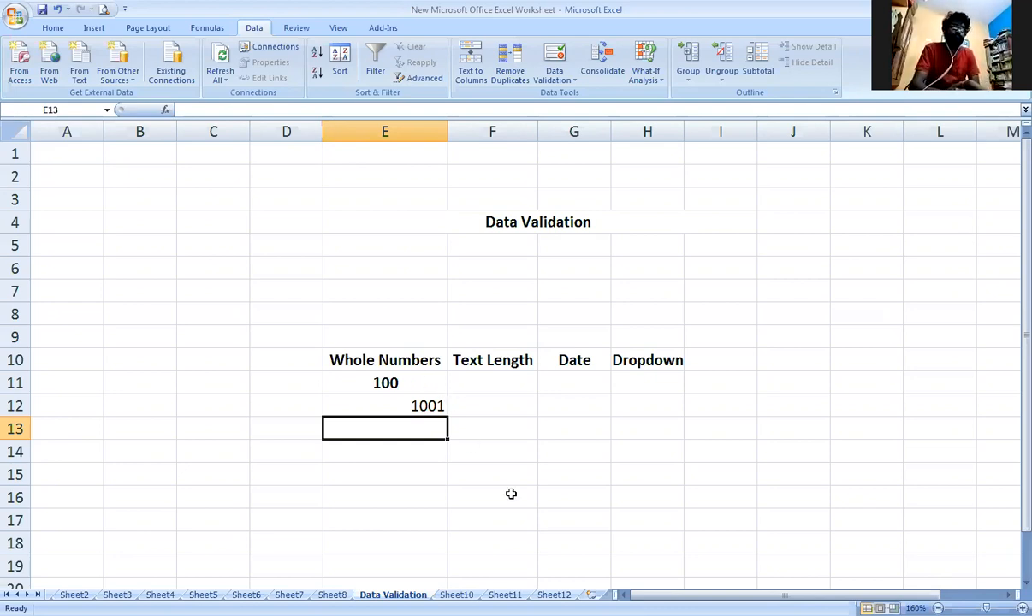
Copy the headings in E10:H10 to row 1 of a new sheet and fit the widths of columns A and B.
drag(377, 360, 645, 359)
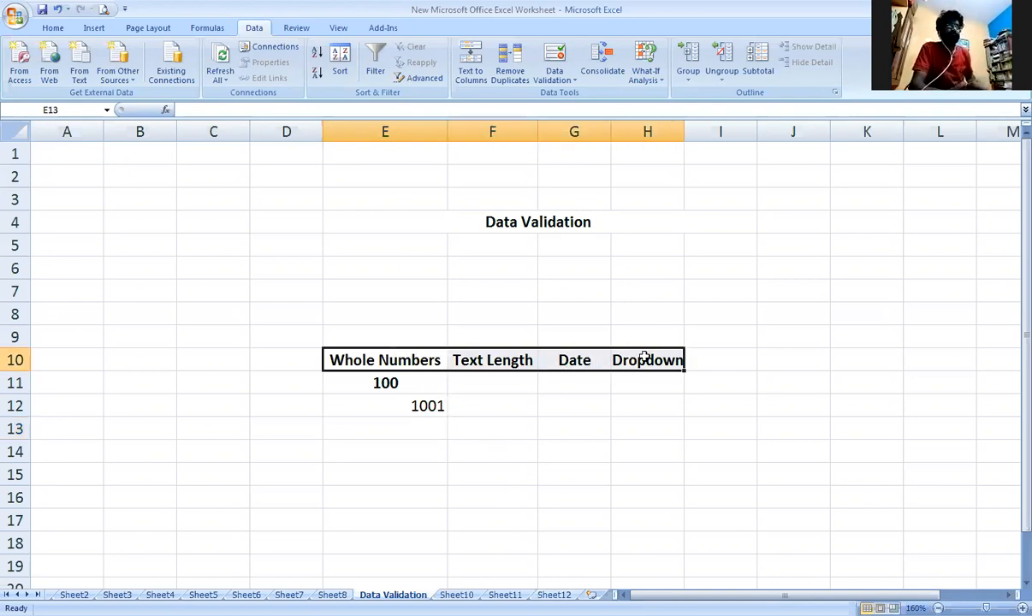
key(ctrl+c)
click(591, 594)
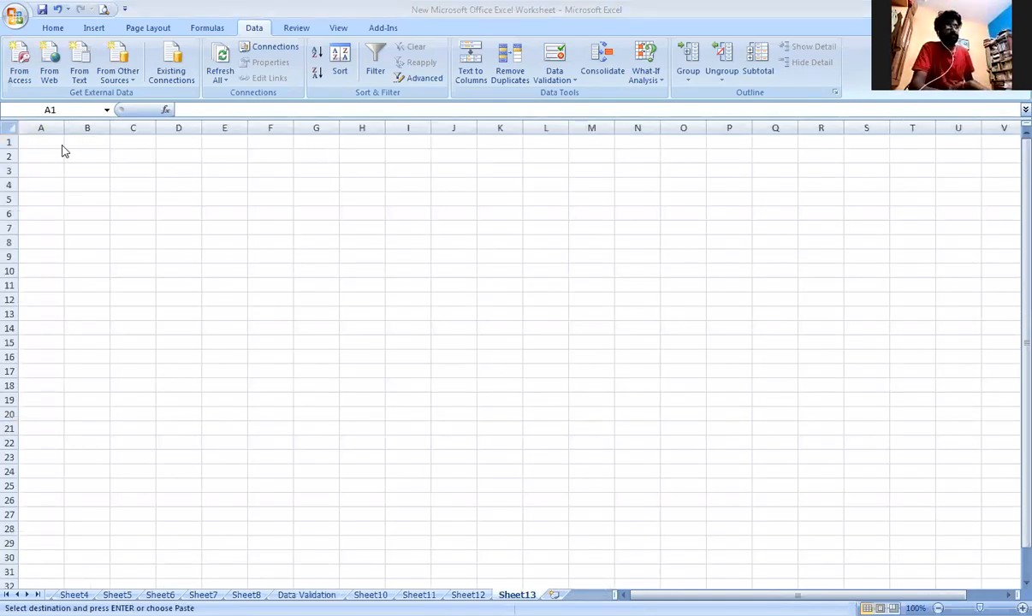
key(ctrl+v)
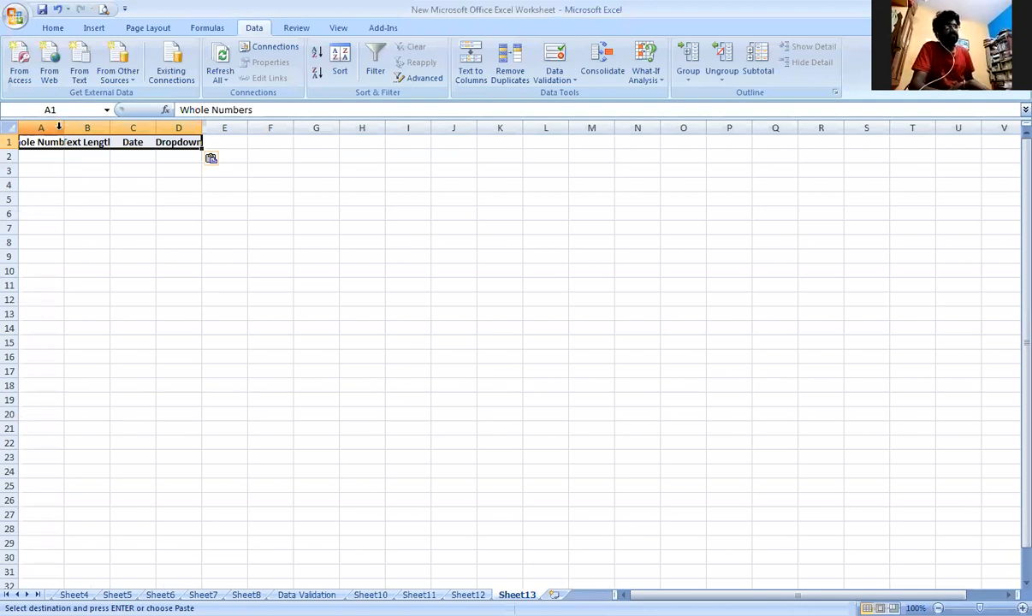
double_click(63, 128)
double_click(142, 128)
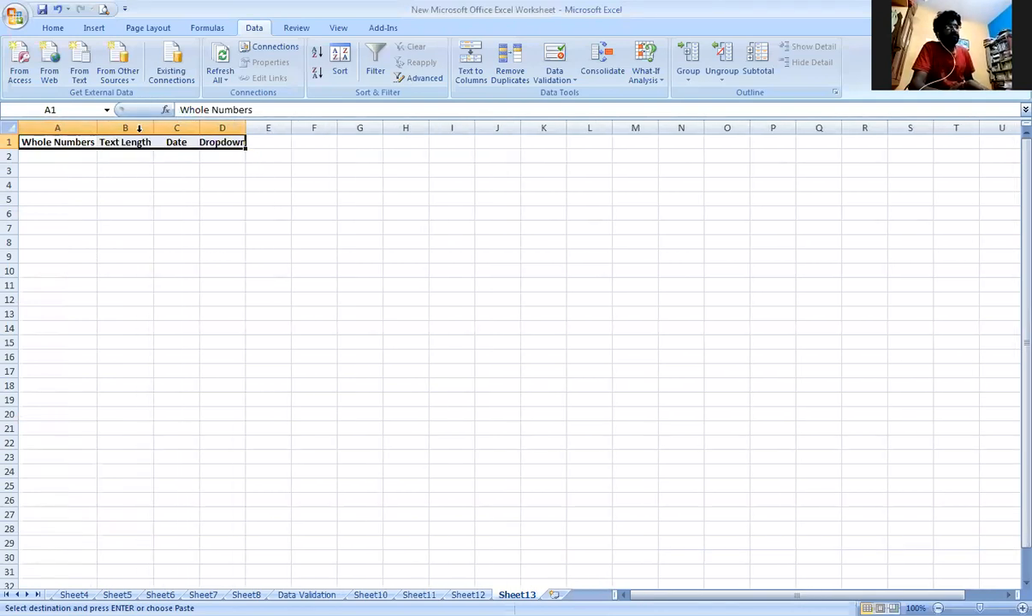
Start a data validation rule allowing whole numbers for the column A cells from A2 down, below the Whole Numbers heading.
click(72, 126)
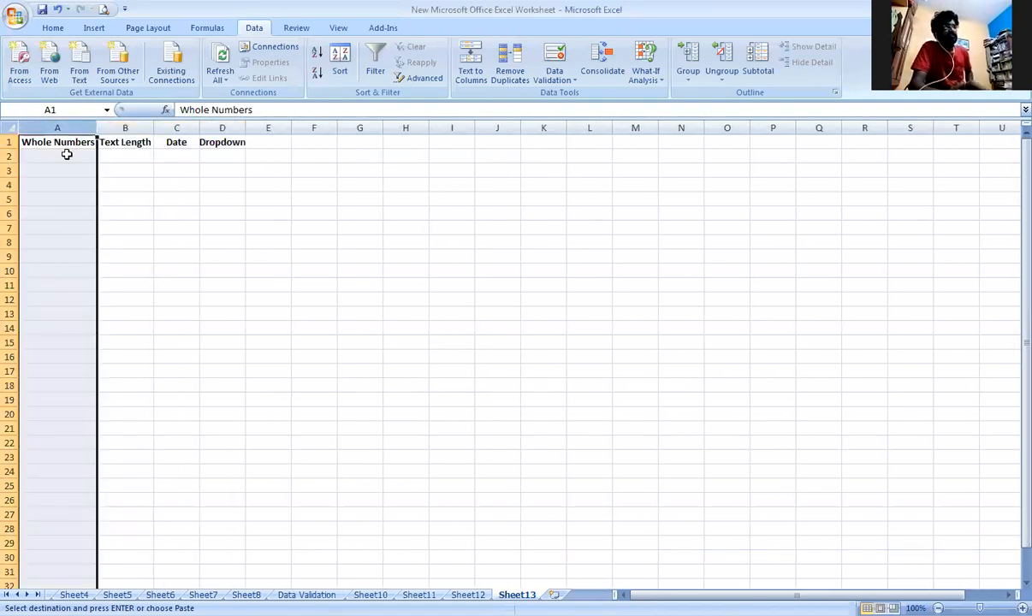
click(66, 155)
drag(67, 154, 30, 564)
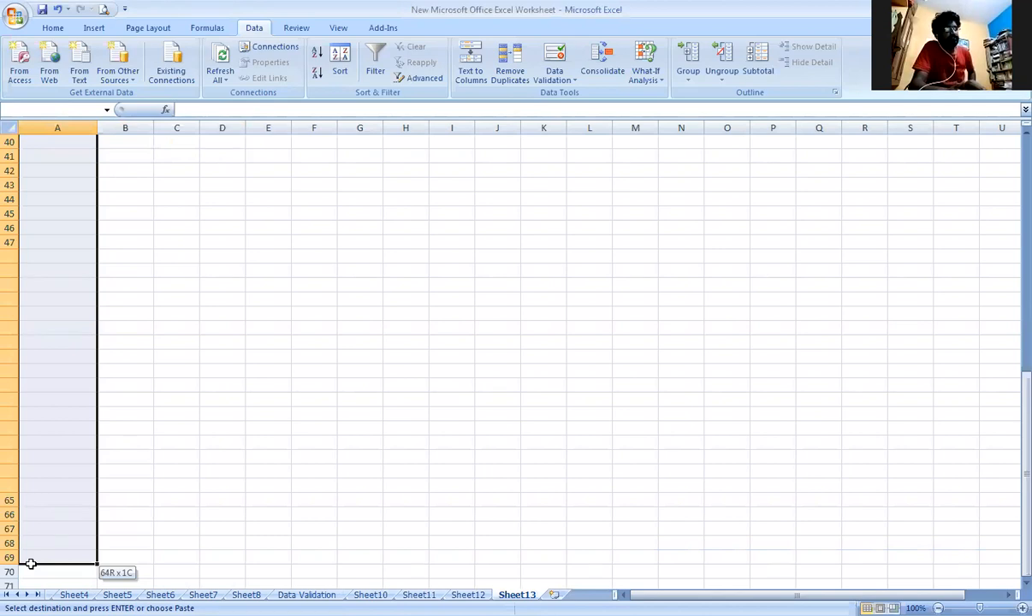
scroll(73, 258, up, 13)
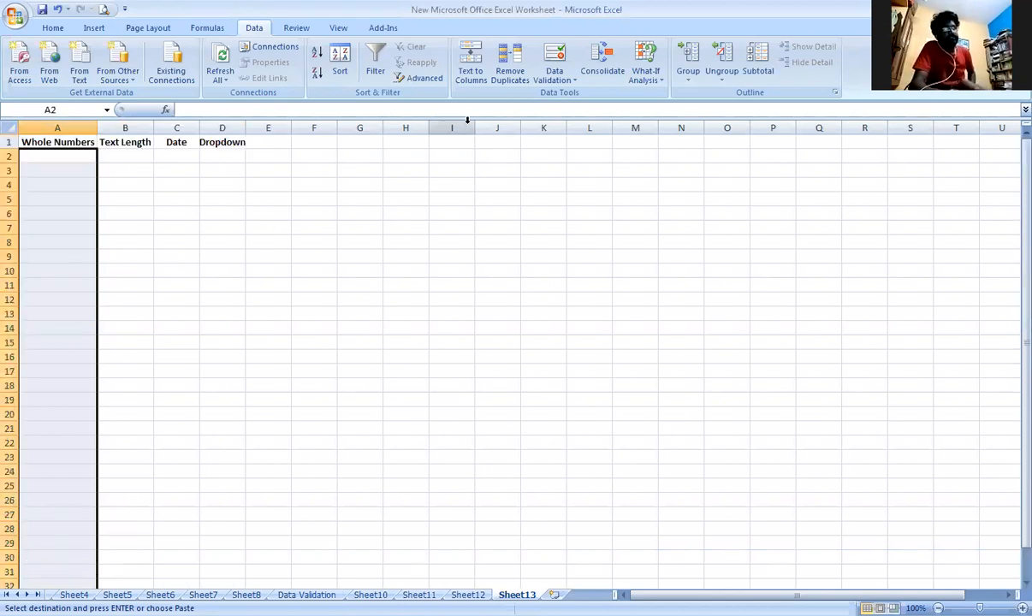
click(554, 77)
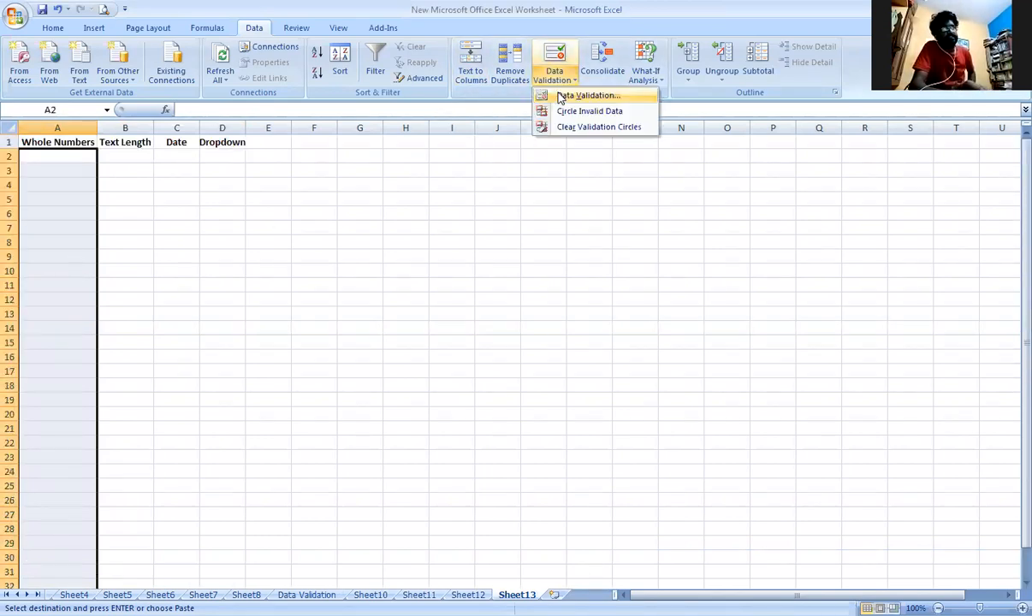
click(563, 96)
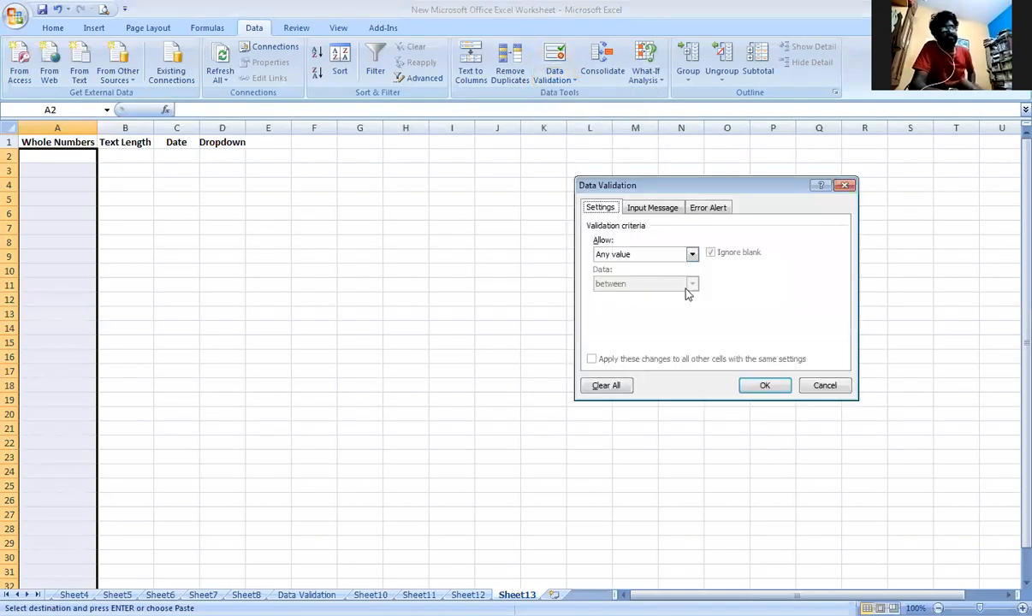
click(694, 254)
click(685, 277)
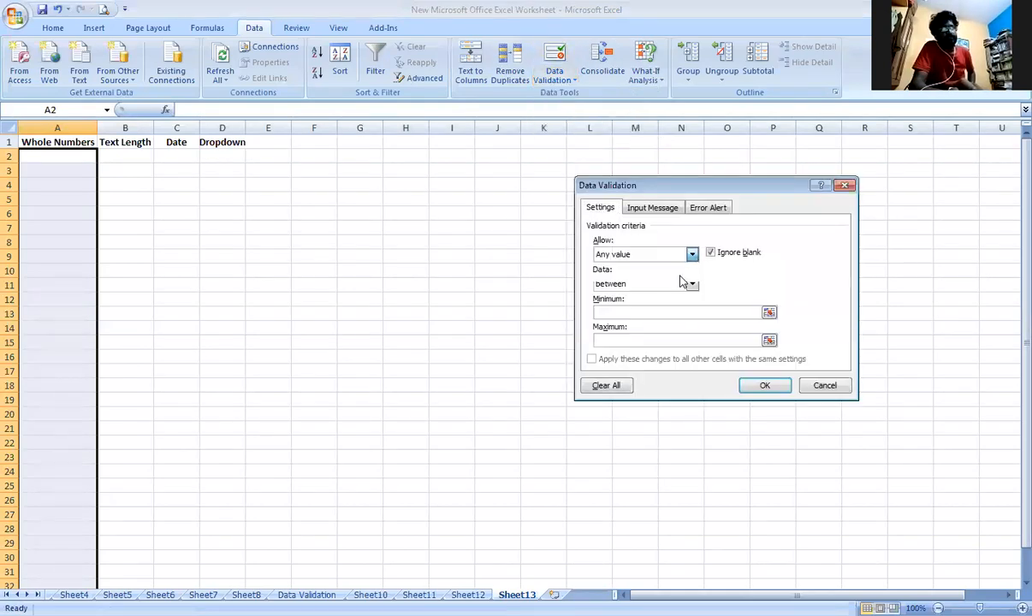
Restrict the column A rule to values between a minimum of 50 and a maximum of 60, and apply it.
click(687, 312)
text(50)
click(685, 341)
text(60)
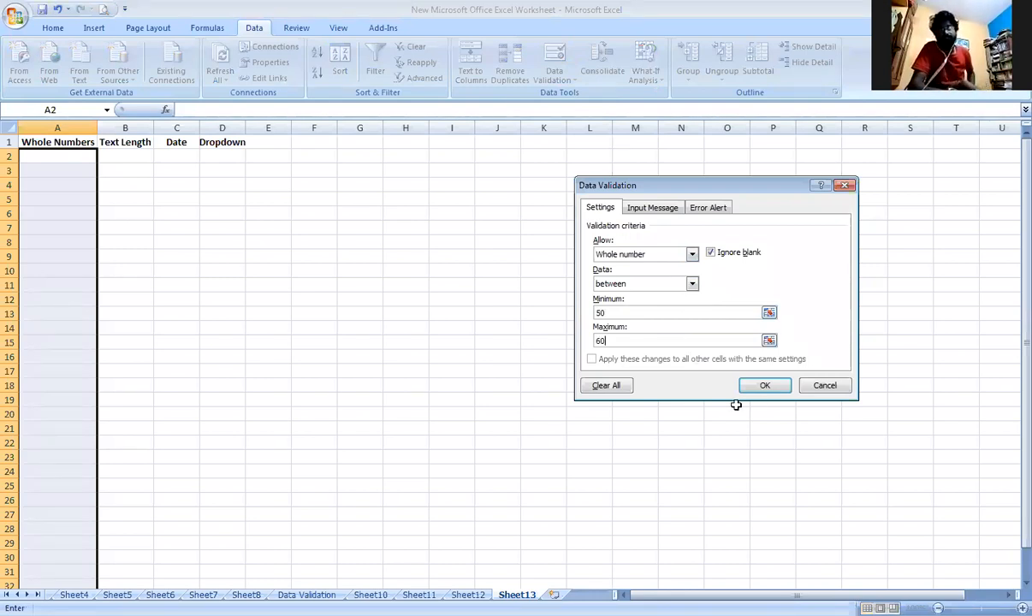
click(767, 386)
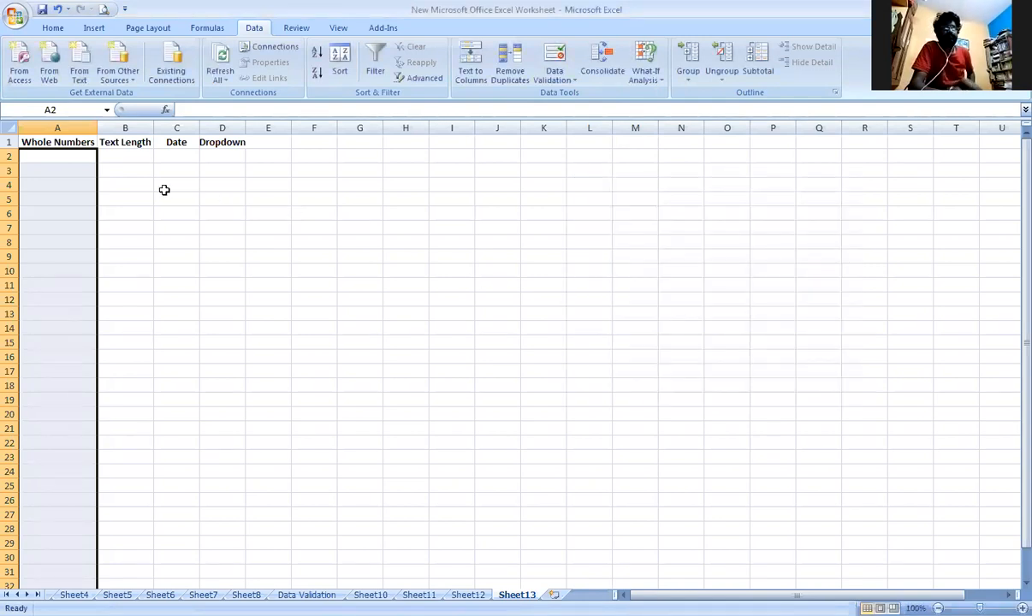
Enter 51, 59, 60 and 50 in cells A2 to A5 below Whole Numbers.
click(69, 156)
text(51)
key(Return)
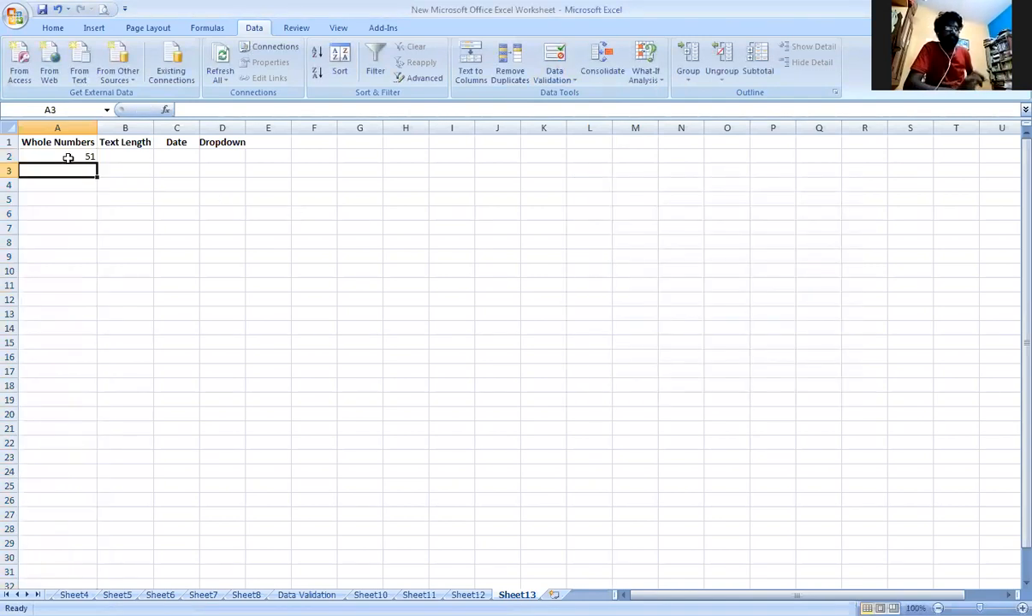
text(59)
key(Return)
text(60)
key(Return)
text(50)
key(Return)
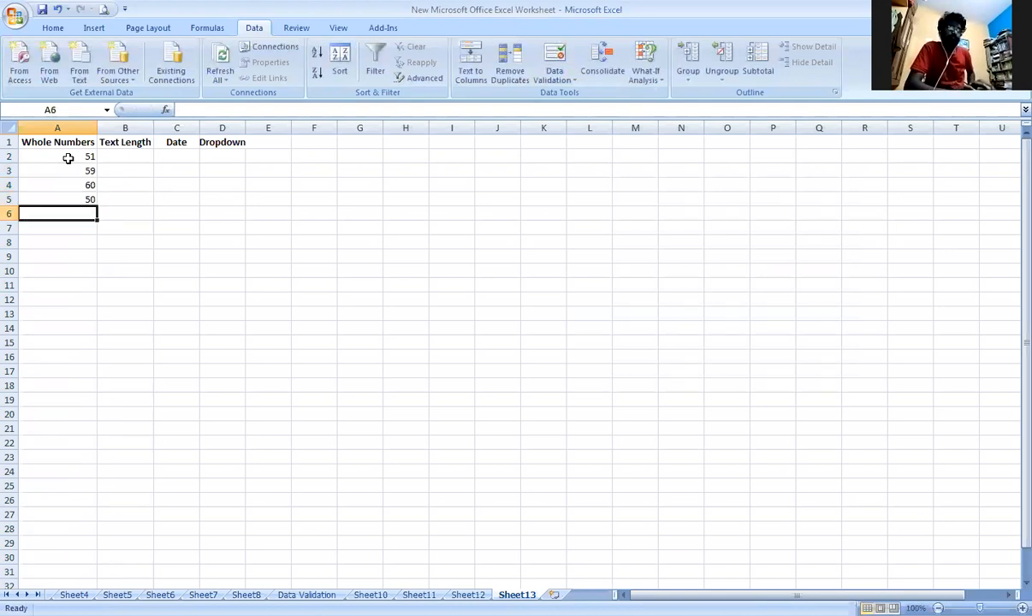
Test the rule with 48 in A6 and 65 in A7, replacing each entry with 58.
text(48)
key(Return)
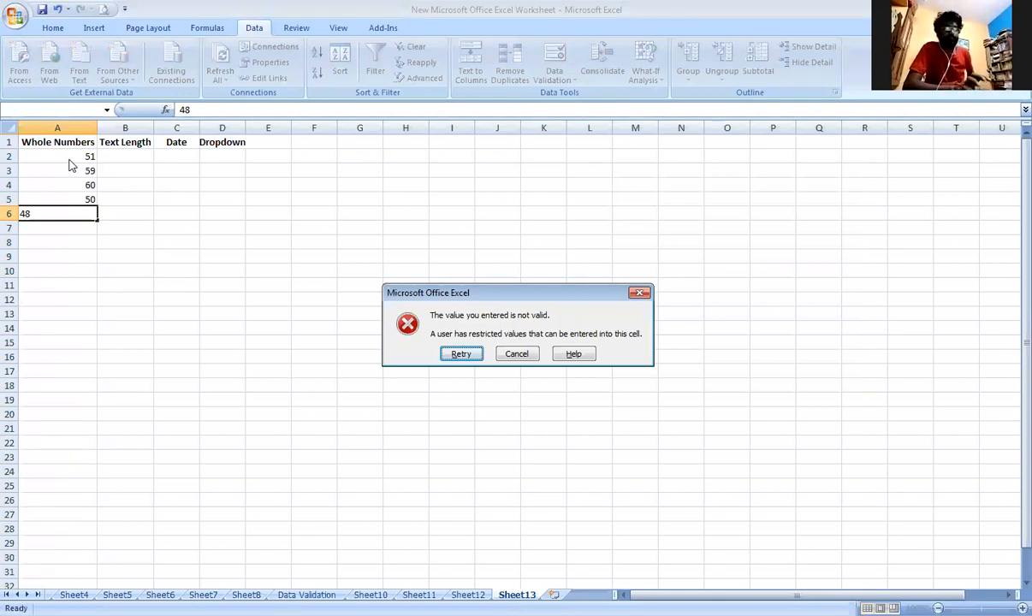
key(Return)
text(58)
key(Return)
text(65)
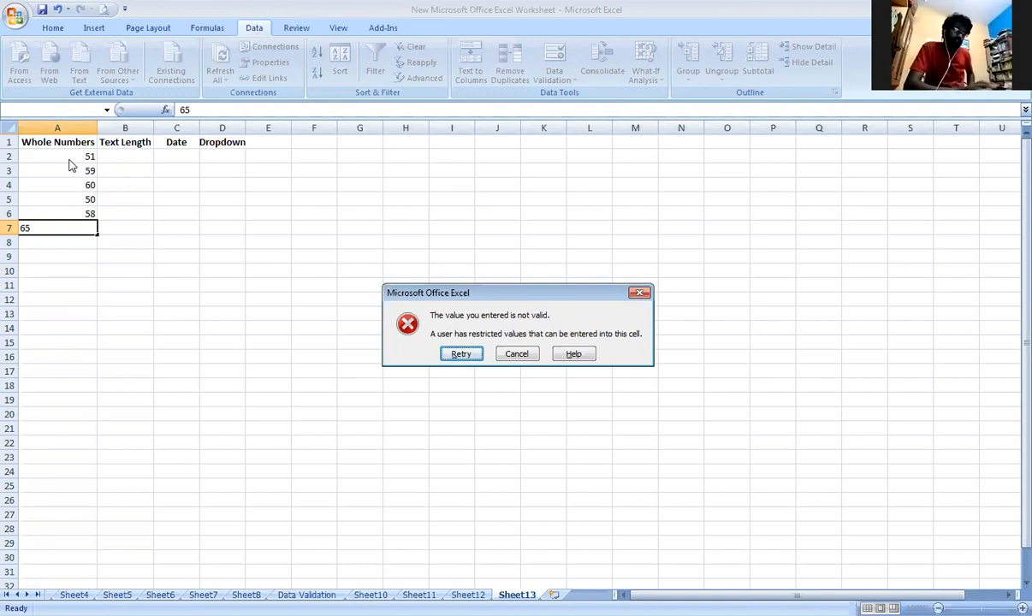
key(Return)
text(58)
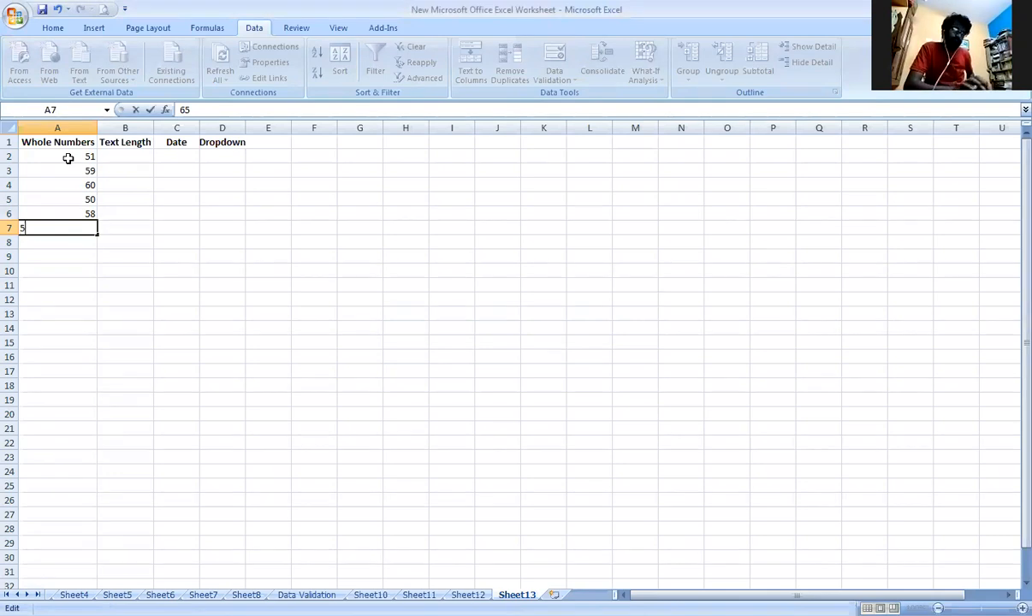
key(Return)
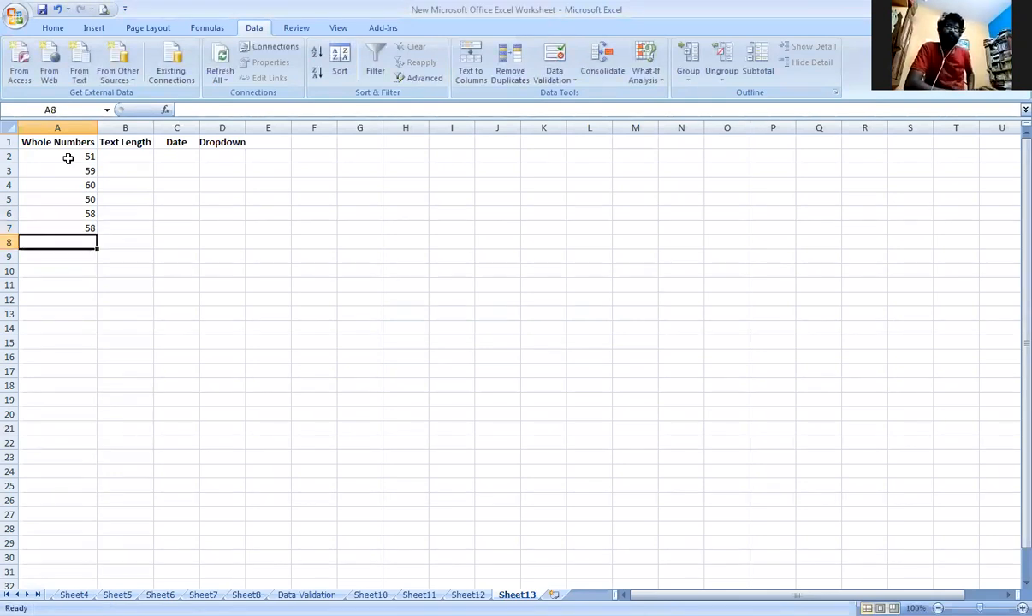
Select cell B2 below the Text Length heading, and return to the Data Validation sheet.
key(Up)
key(Right)
key(Up)
key(Up)
key(Up)
key(Up)
key(Up)
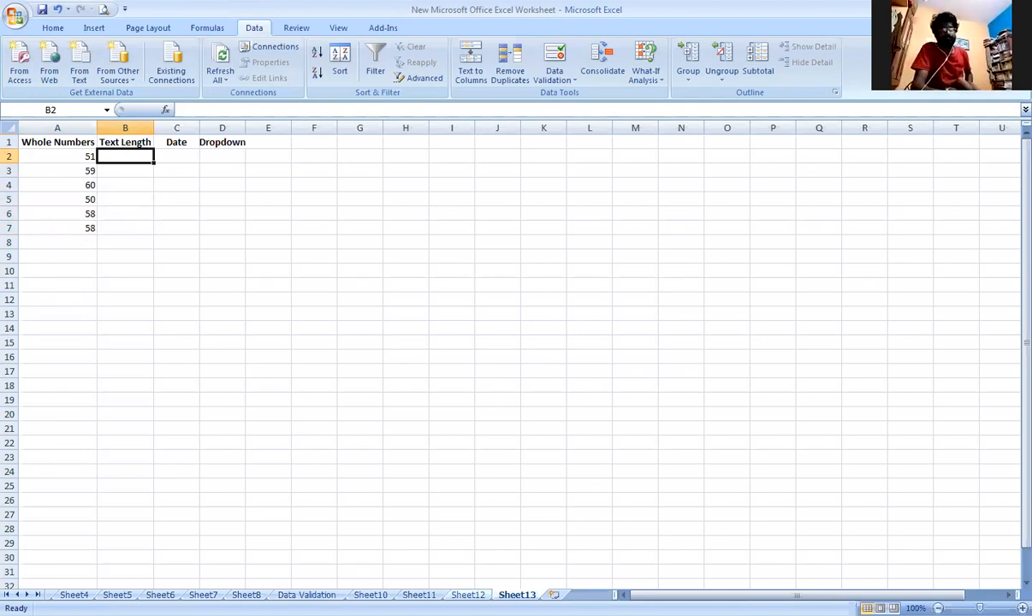
key(ctrl+Page_Up)
key(ctrl+Page_Up)
key(ctrl+Page_Up)
key(ctrl+Page_Up)
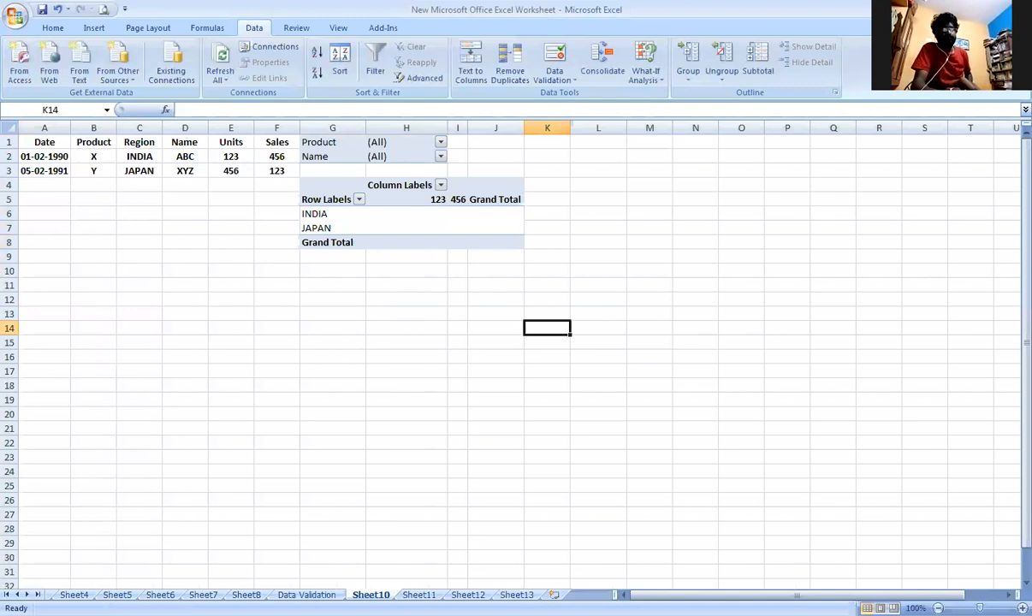
Enter a person's full name in uppercase in cell F11 below the Text Length heading.
click(497, 381)
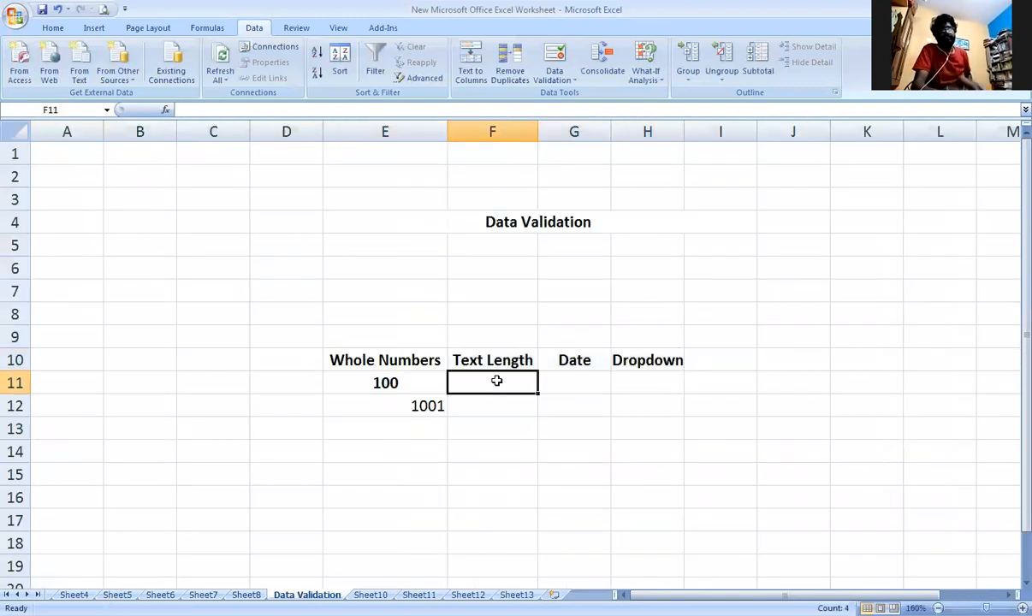
text(k. pHAN)
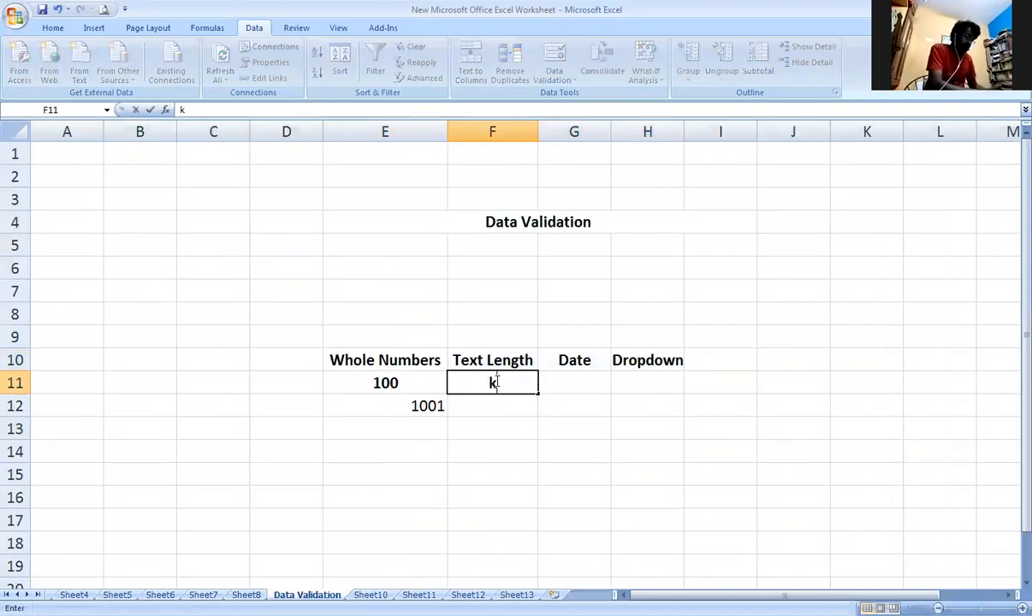
key(BackSpace)
key(BackSpace)
key(BackSpace)
key(BackSpace)
key(BackSpace)
key(BackSpace)
key(BackSpace)
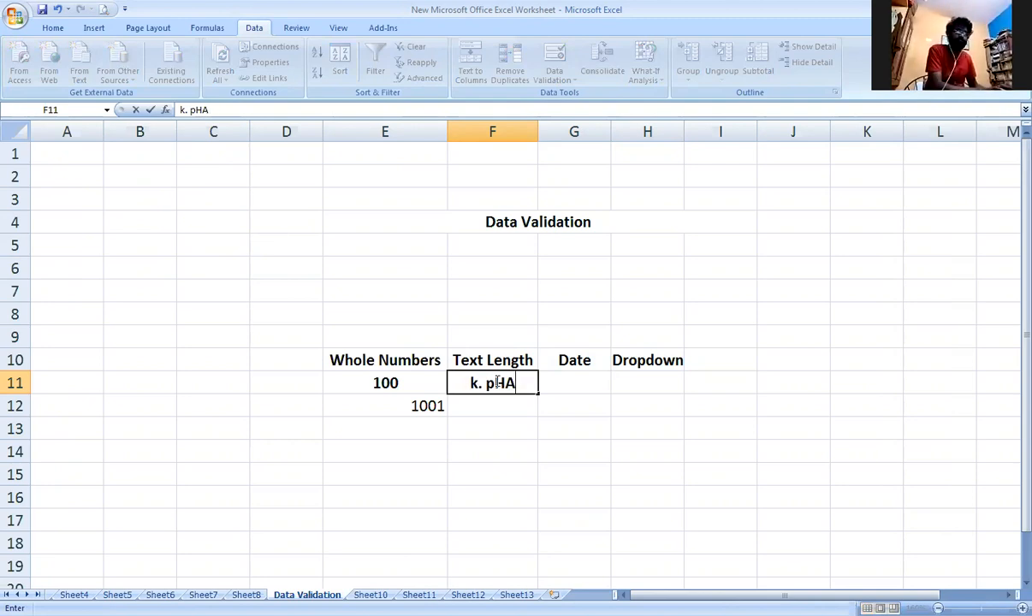
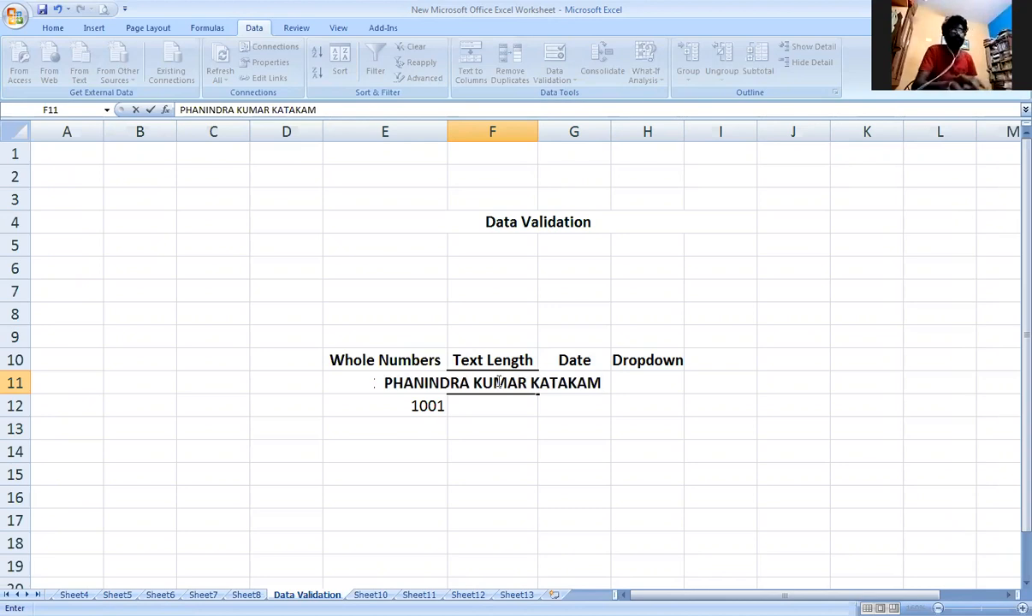
Fit the width of column F to the full name in the Text Length column.
click(540, 131)
double_click(541, 130)
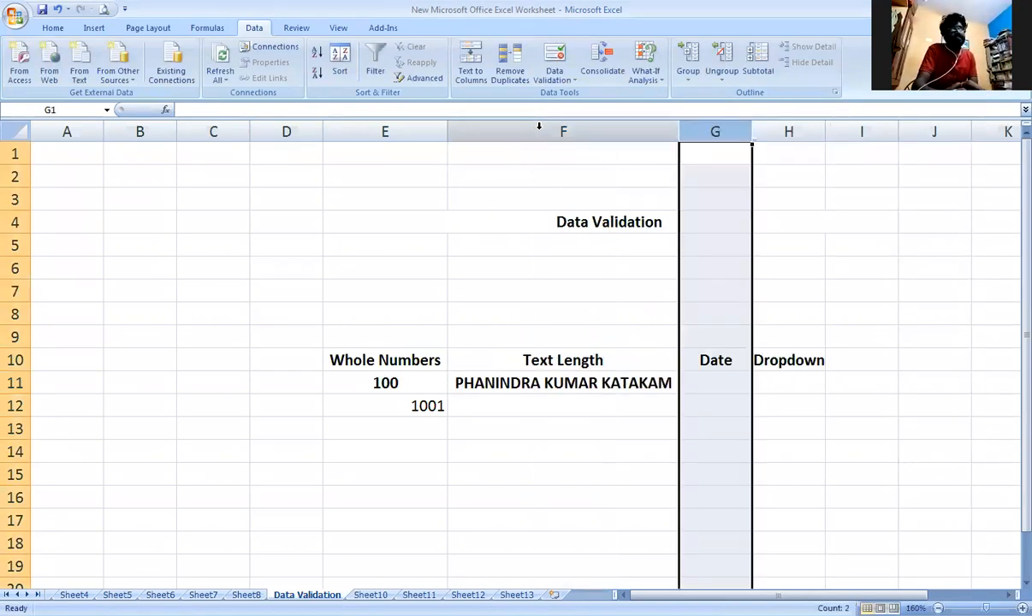
click(541, 130)
Restrict cell F11 to a text length greater than 8 characters using a Data Validation rule.
click(629, 390)
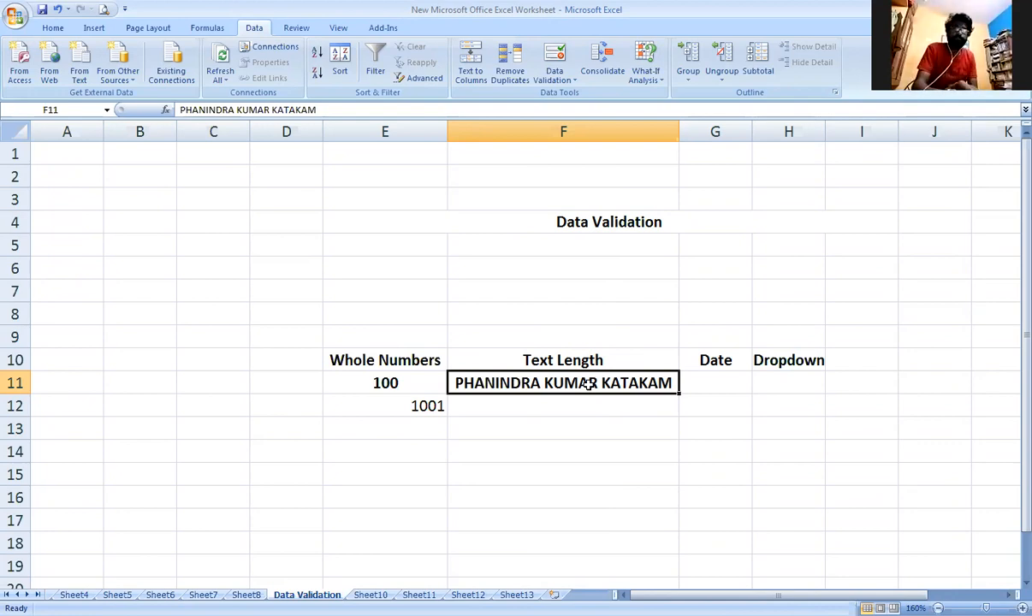
click(569, 81)
click(587, 96)
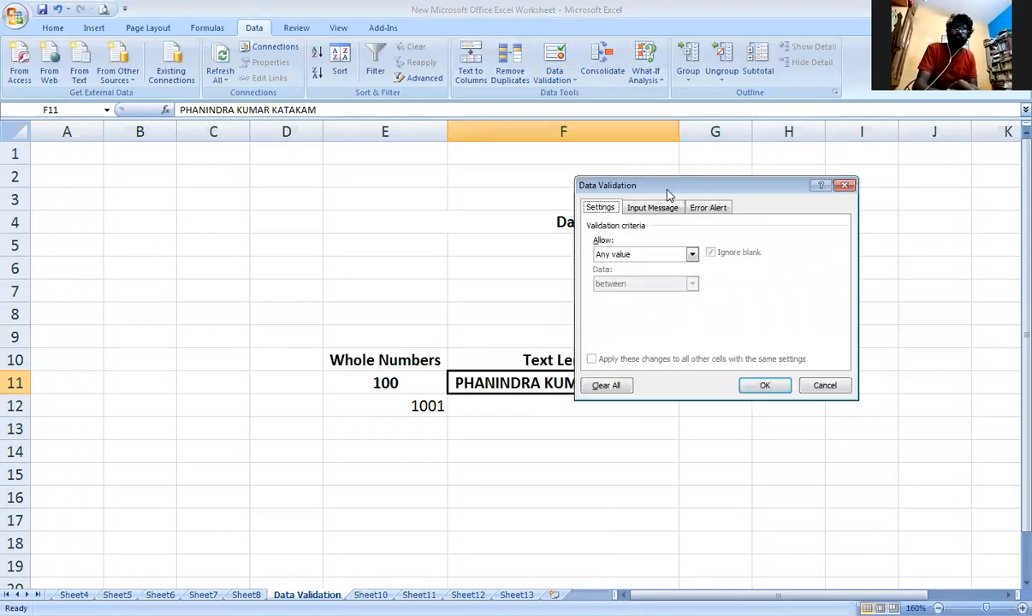
drag(678, 190, 784, 205)
click(796, 268)
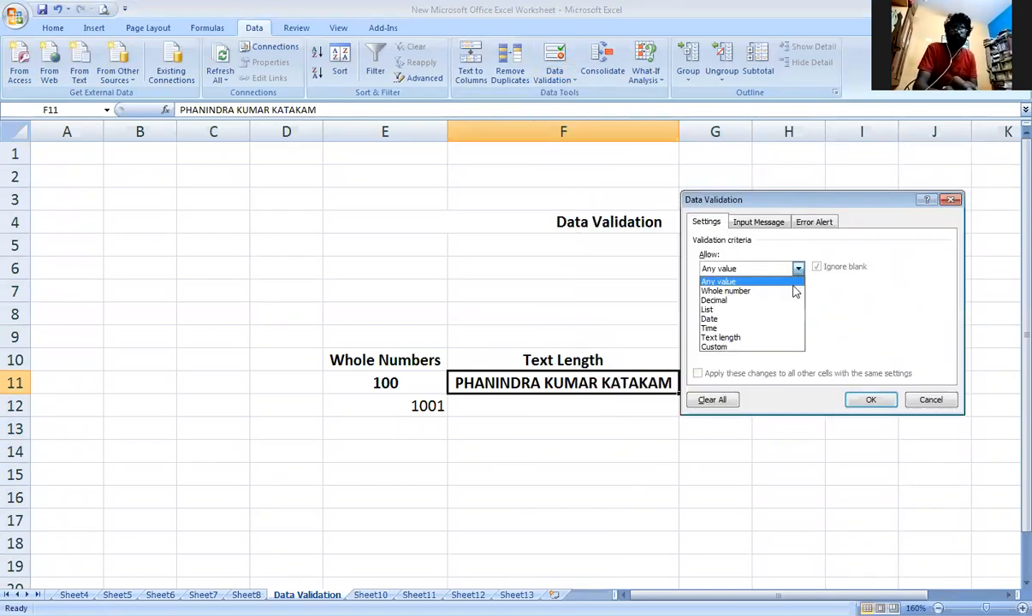
click(753, 338)
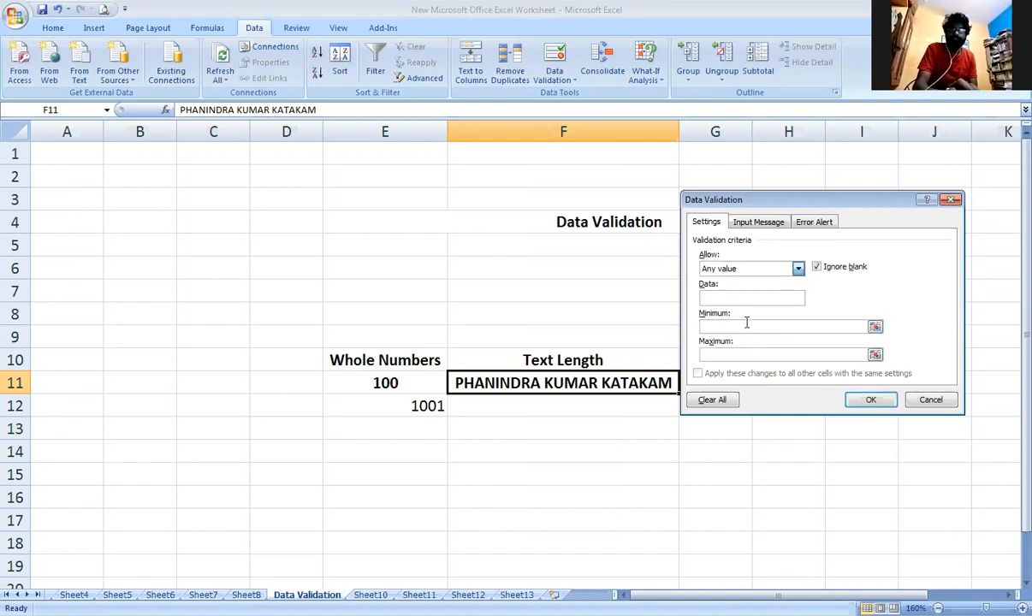
click(798, 299)
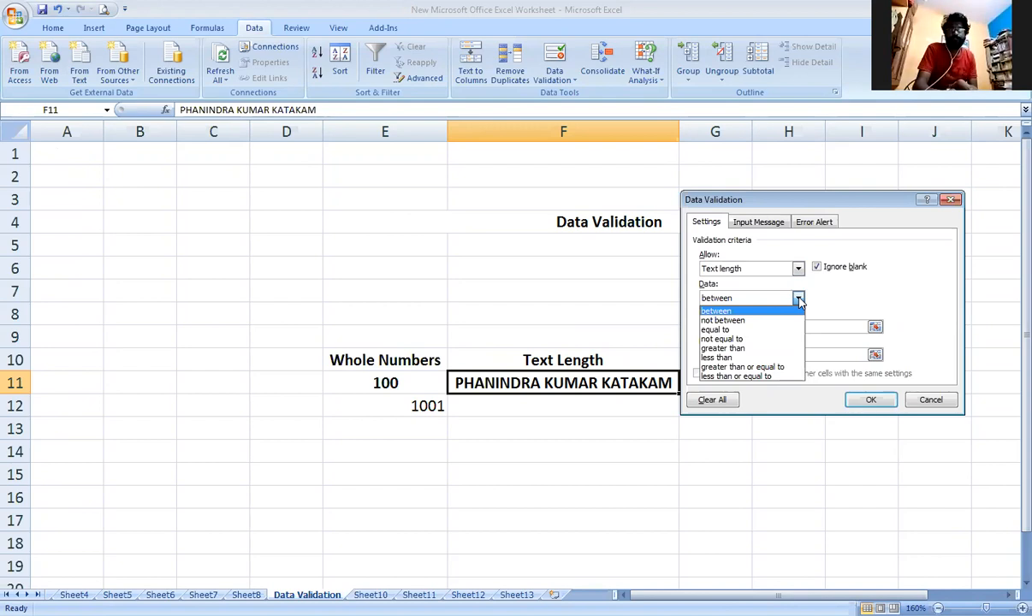
click(800, 300)
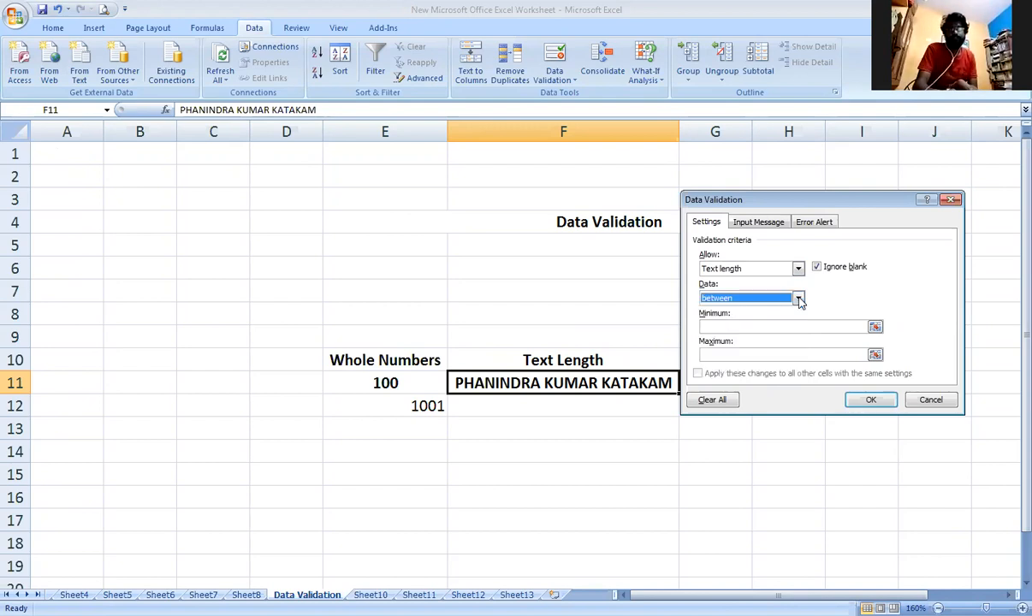
click(798, 299)
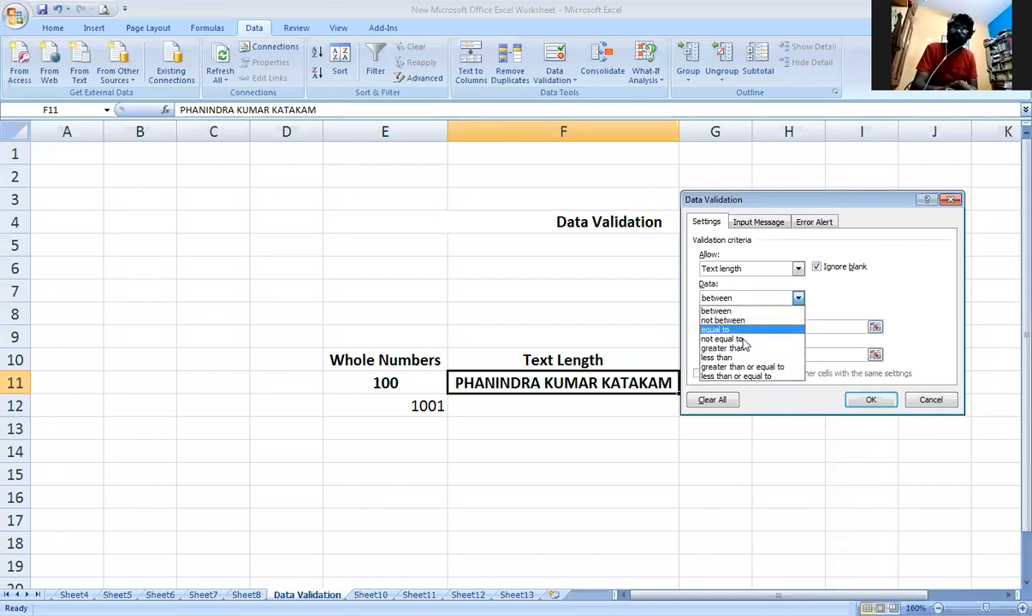
click(744, 350)
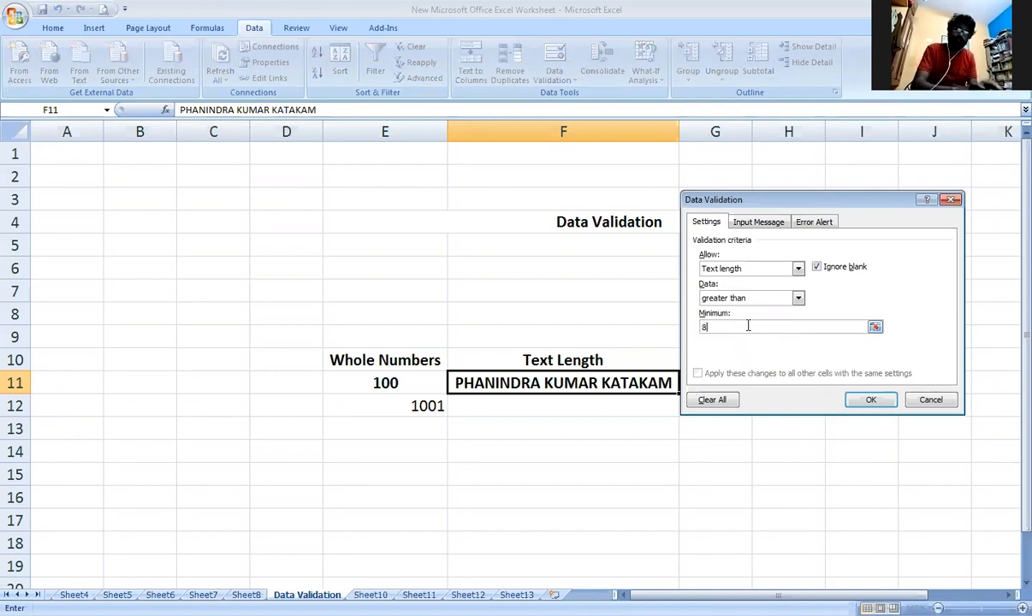
click(866, 401)
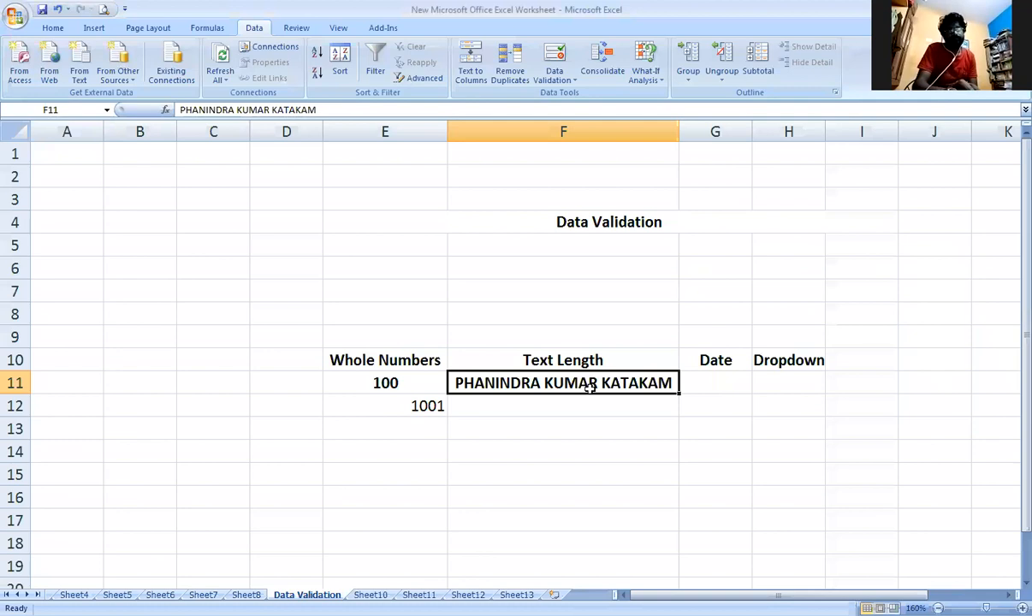
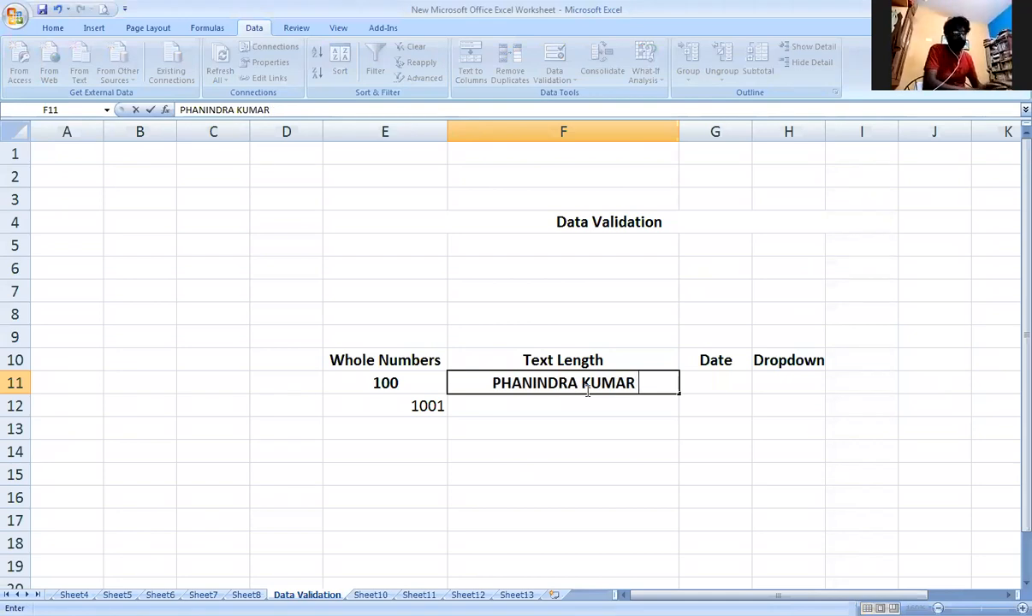
Test the rule by replacing the entry in F11 with only the person's first and middle names in uppercase.
key(Return)
click(631, 387)
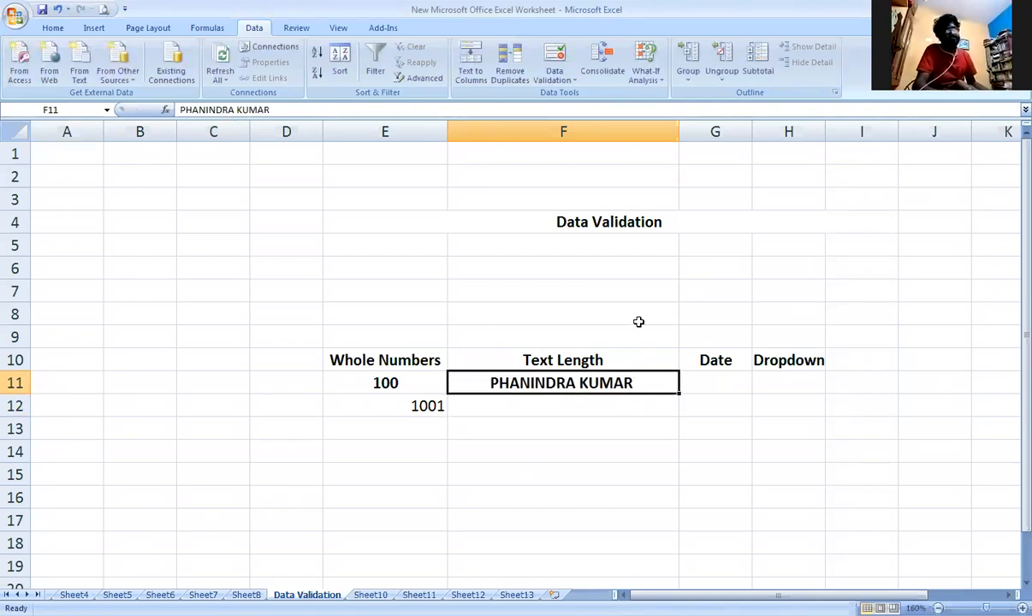
Reapply the text length rule on F11 with its changes applied to all other cells with the same settings.
click(561, 83)
click(564, 96)
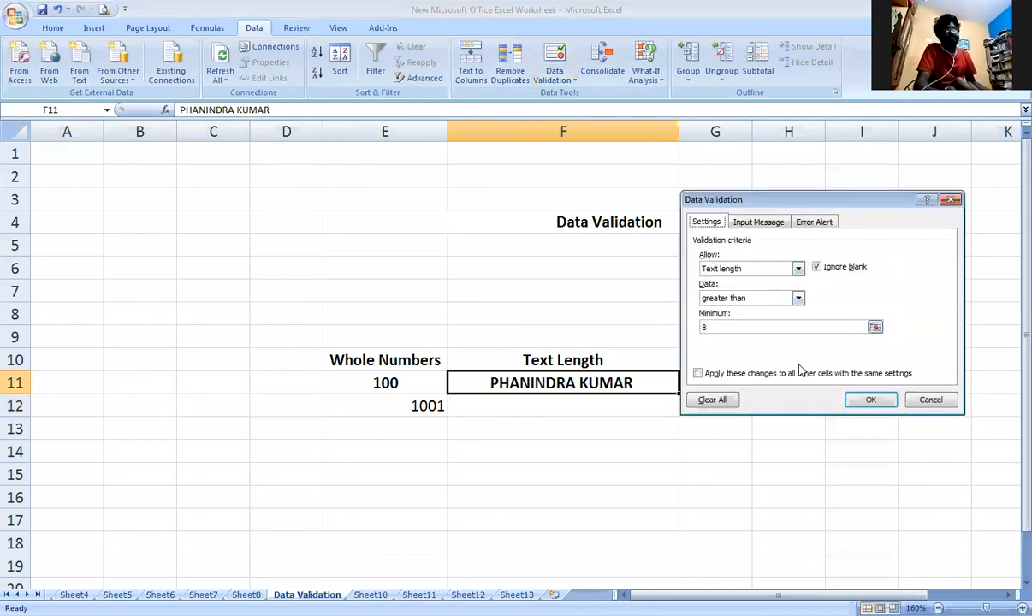
click(698, 373)
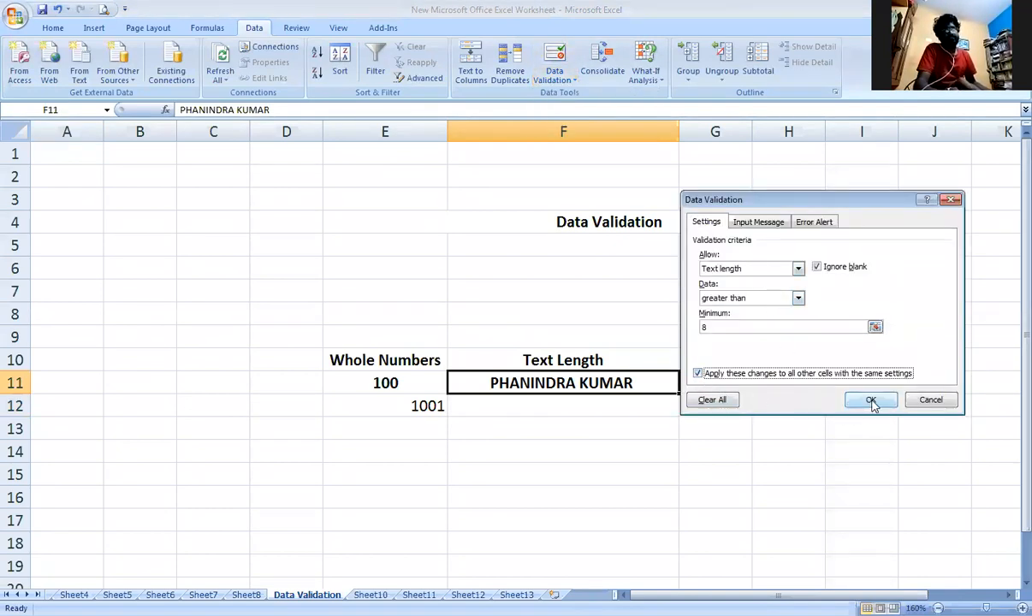
click(872, 400)
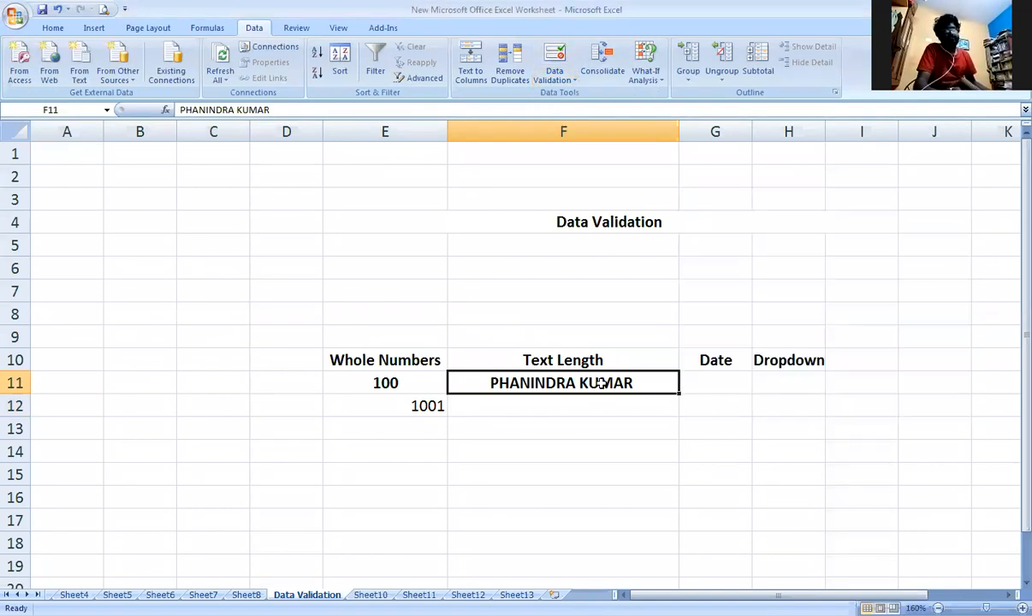
Append the person's surname to the name in F11.
double_click(653, 384)
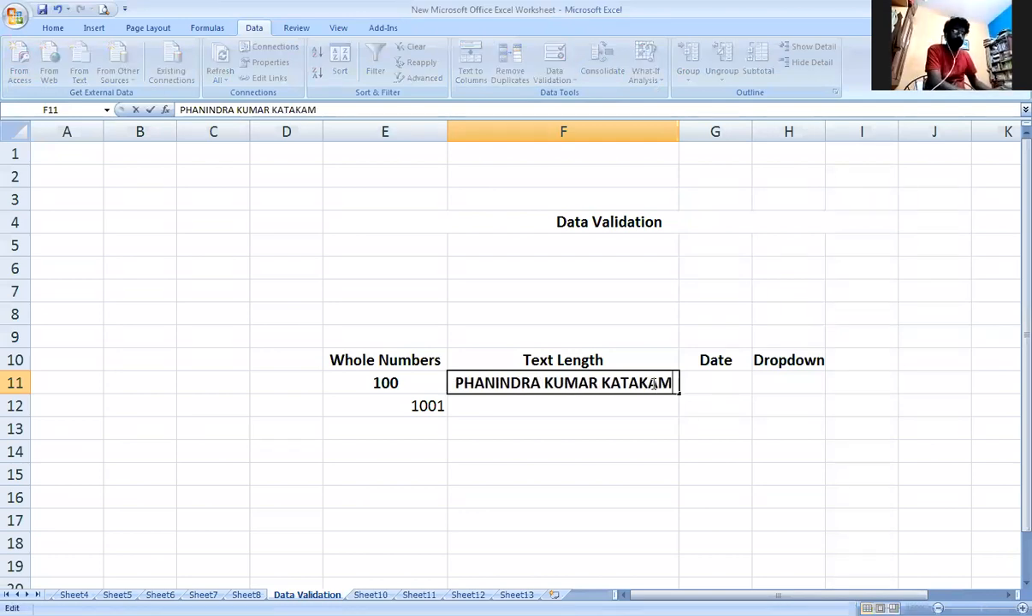
key(Return)
Start a shortened first name in F12, discard it, and clear the full name from F11.
text(PHANIN)
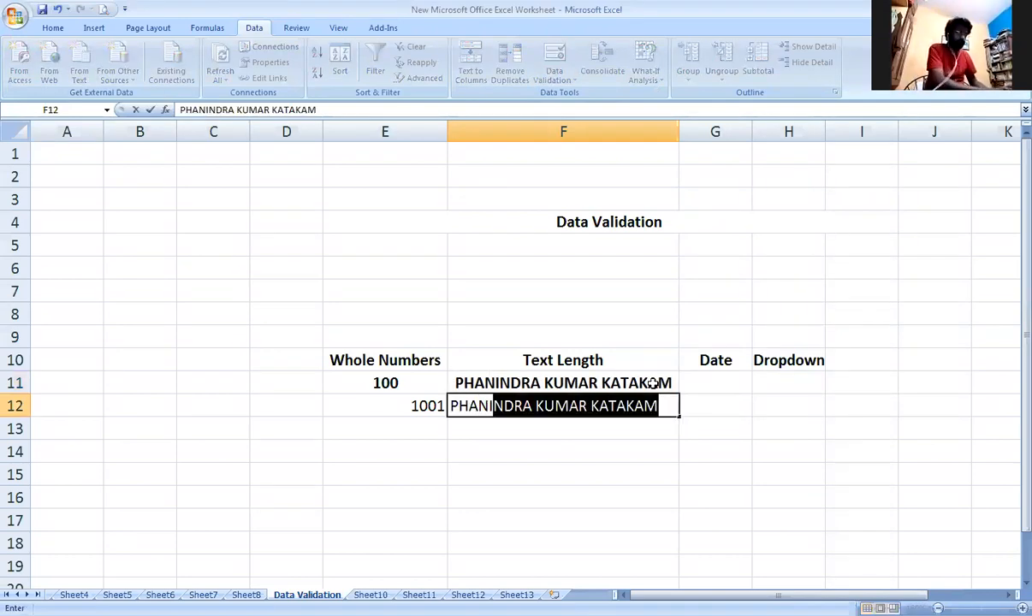
key(BackSpace)
key(BackSpace)
key(BackSpace)
key(BackSpace)
key(BackSpace)
key(BackSpace)
key(BackSpace)
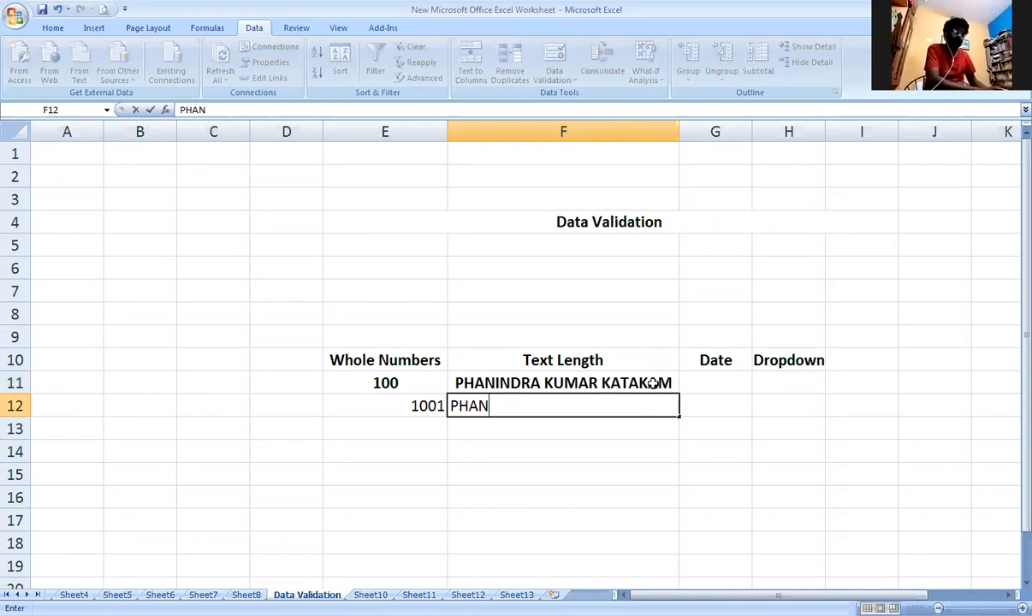
click(624, 381)
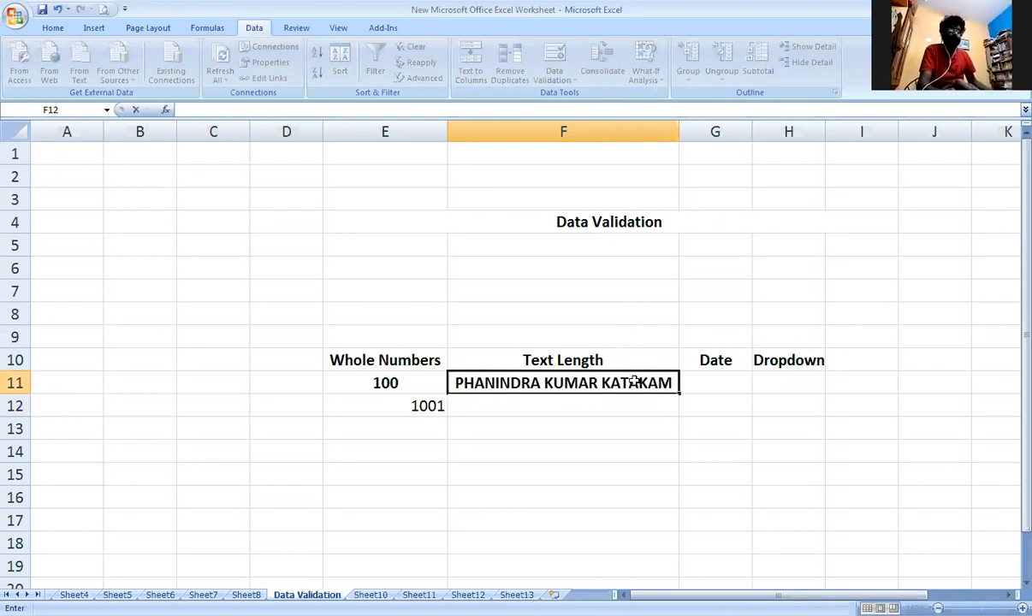
key(Delete)
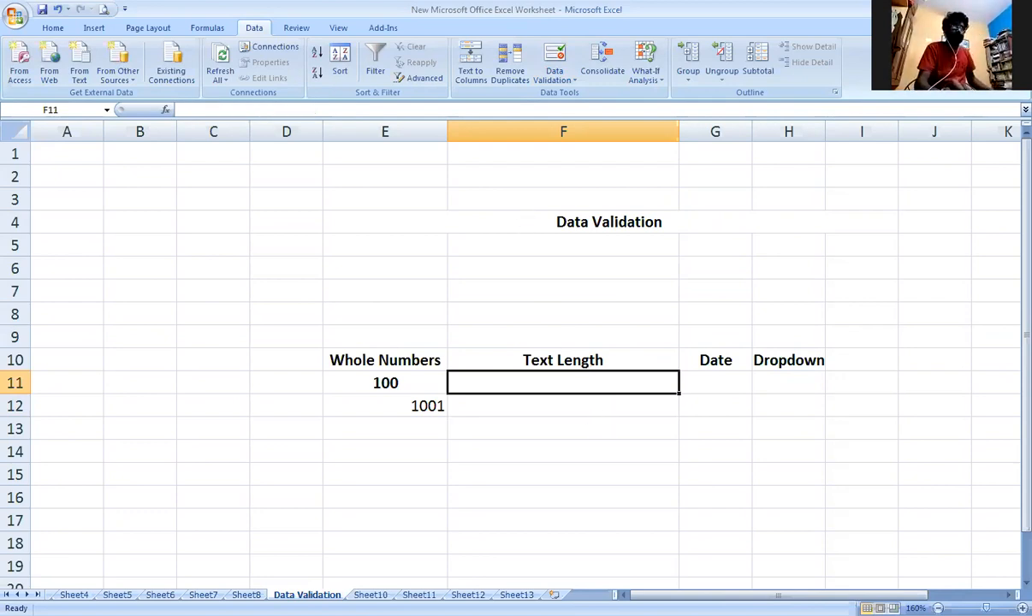
On Sheet13, give cell B2 below the Text Length heading a Text length validation rule using the equal to condition.
click(517, 595)
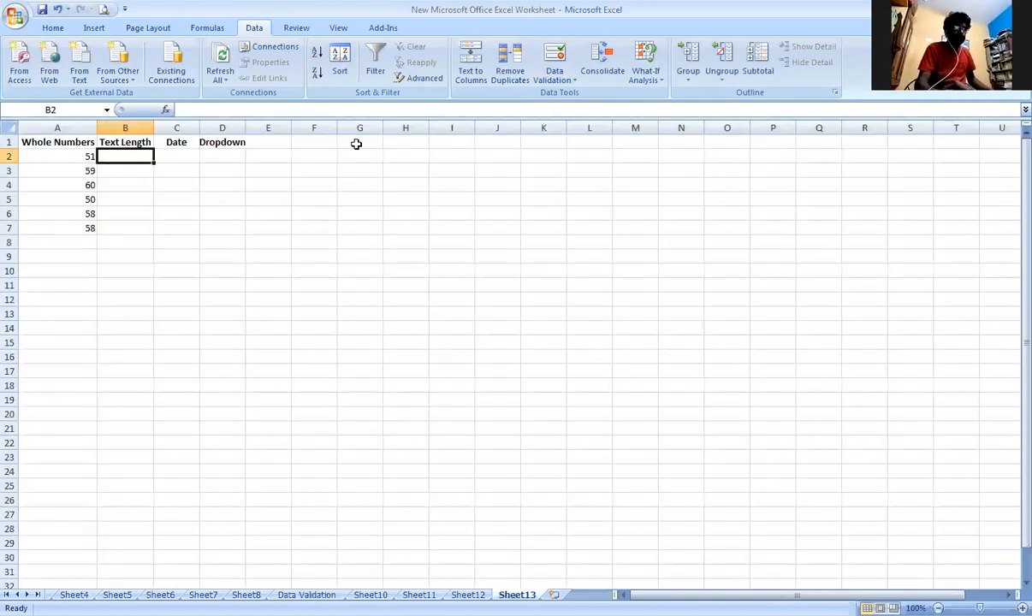
click(555, 78)
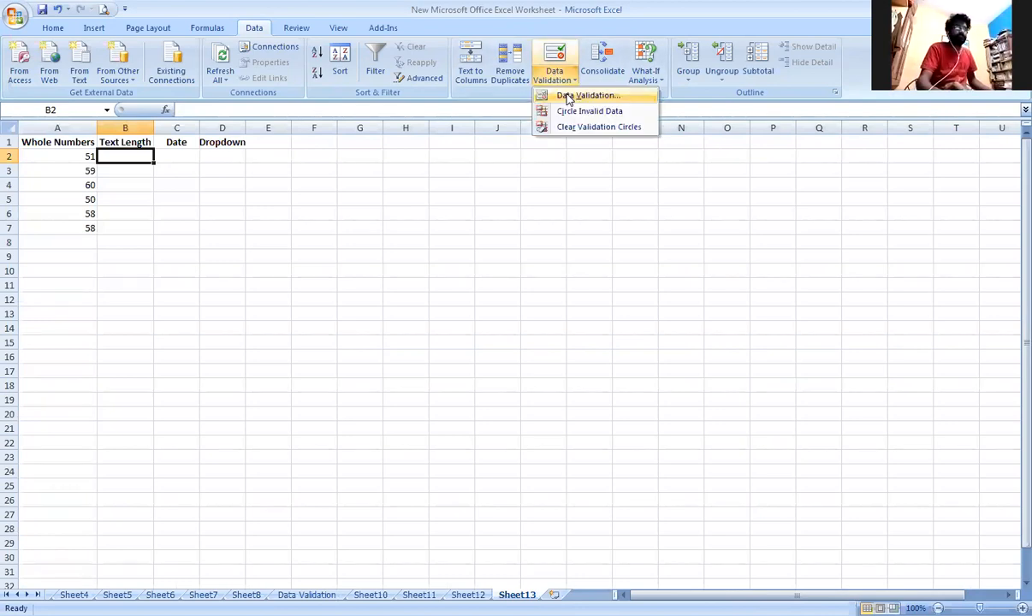
click(569, 96)
click(745, 270)
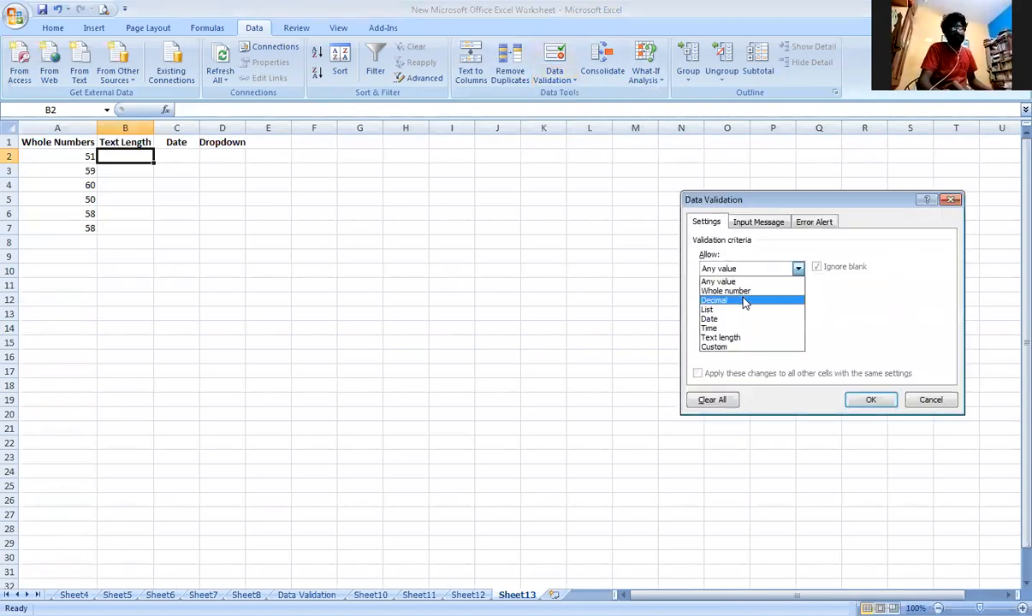
click(723, 337)
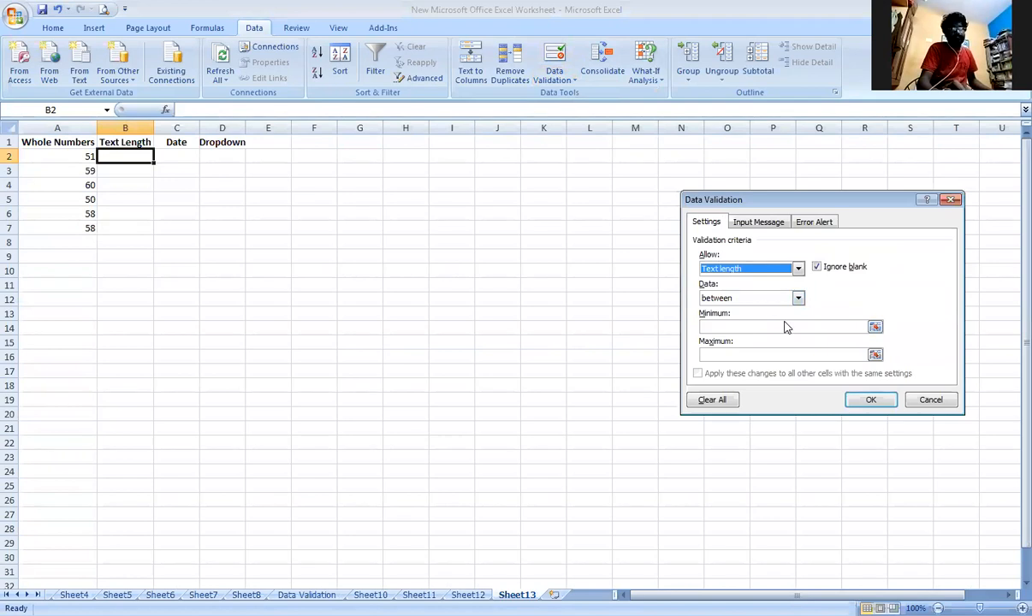
click(700, 326)
click(798, 298)
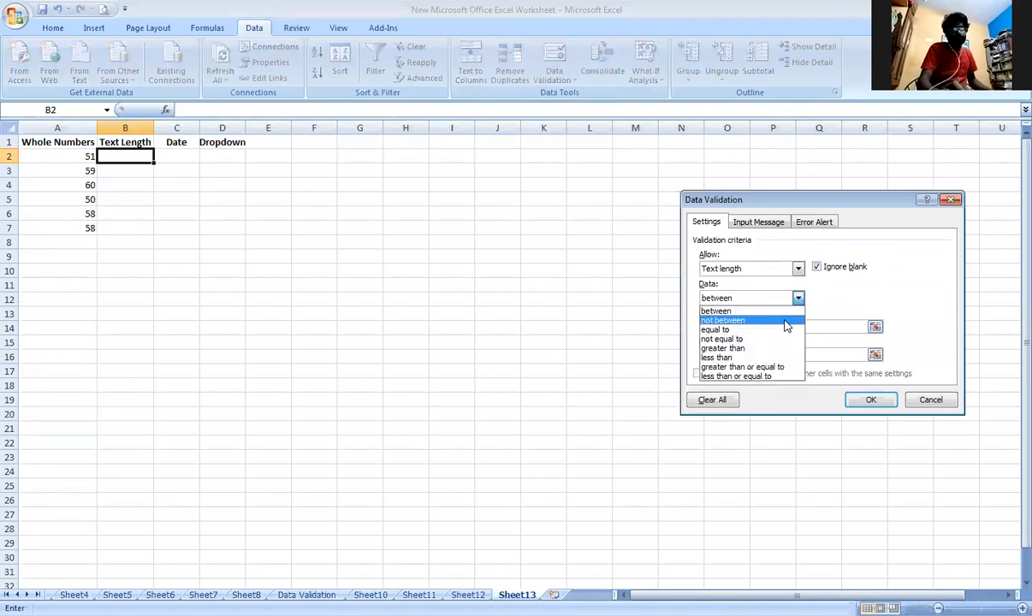
click(769, 329)
click(769, 327)
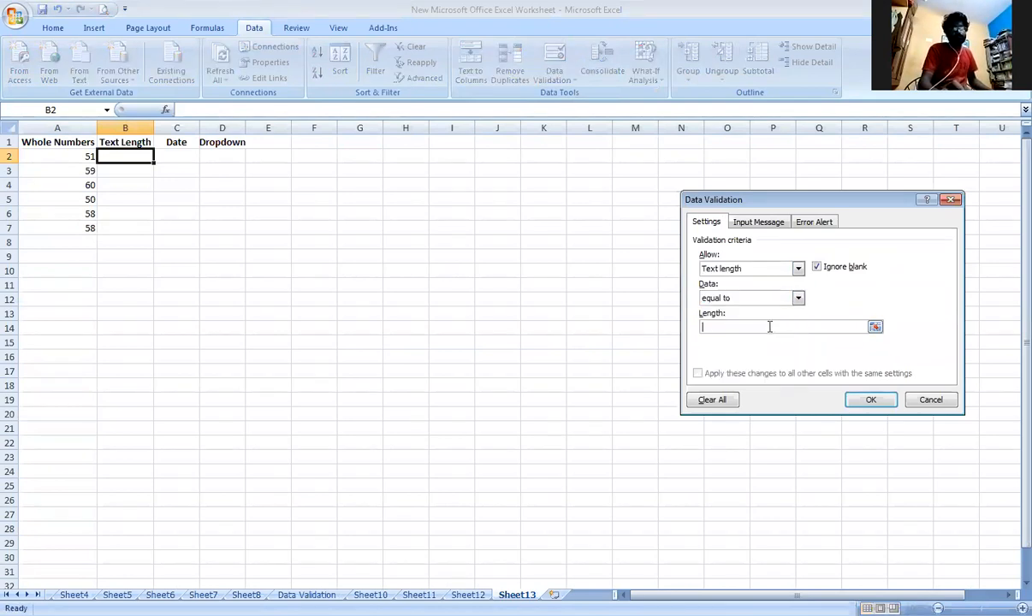
click(870, 399)
Test the rule by entering the person's full name in uppercase in B2, and choose to retry the entry.
double_click(136, 157)
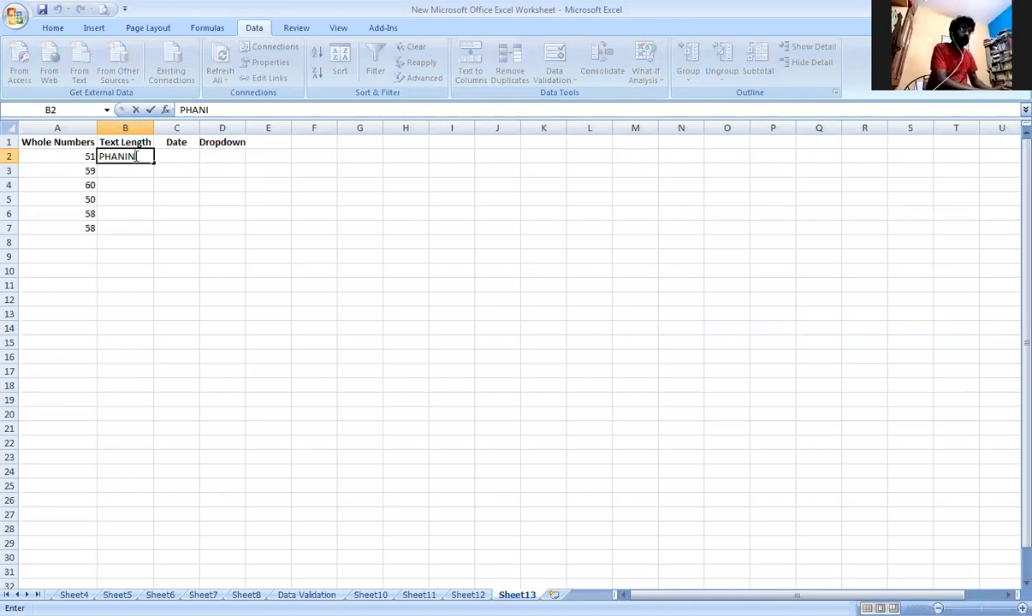
key(Return)
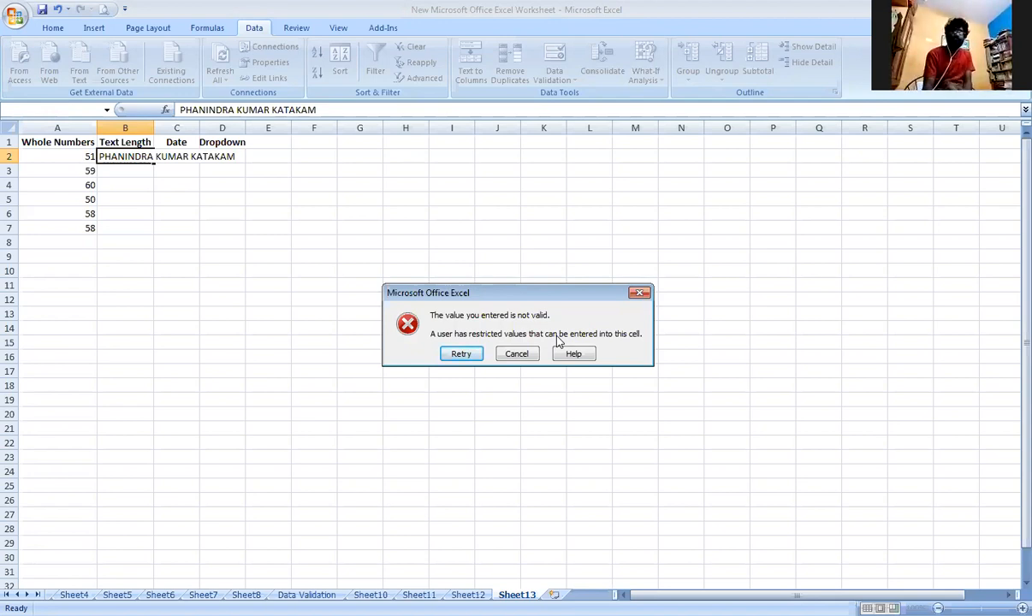
click(462, 354)
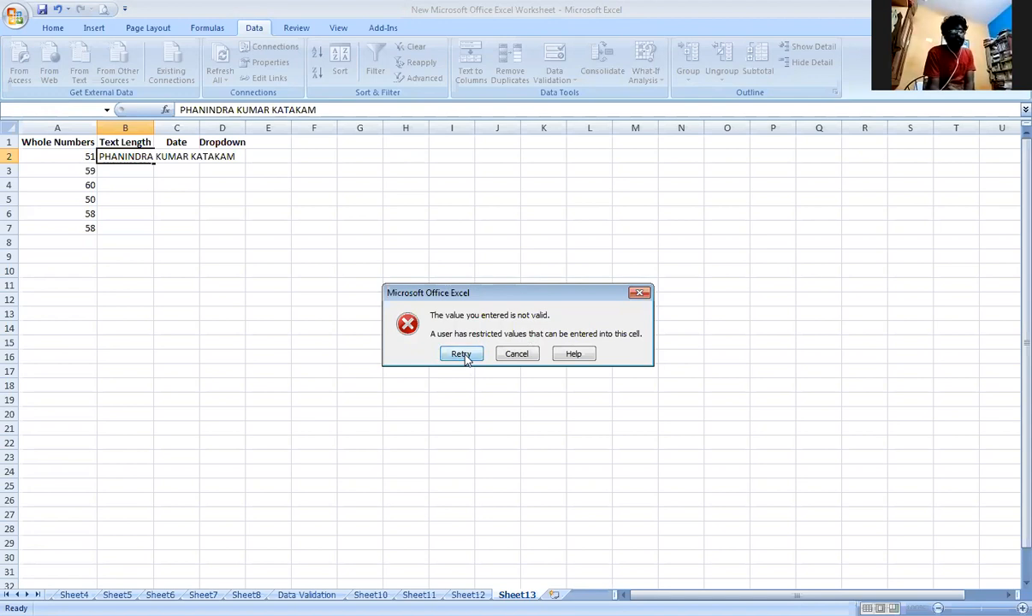
Try only the person's first name in B2, and retry the entry again.
text(P)
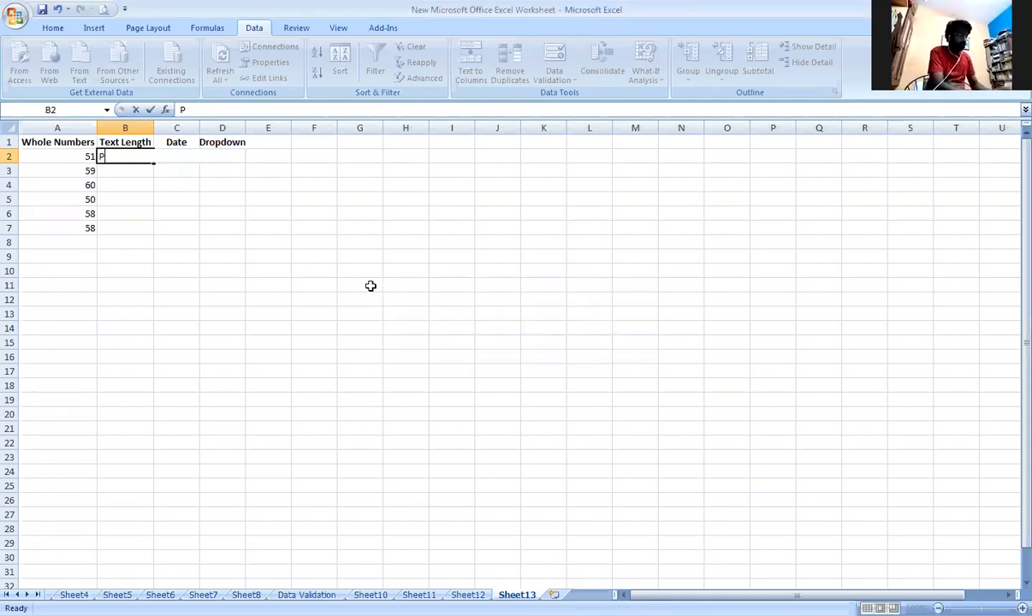
text(HANINDRA)
key(Return)
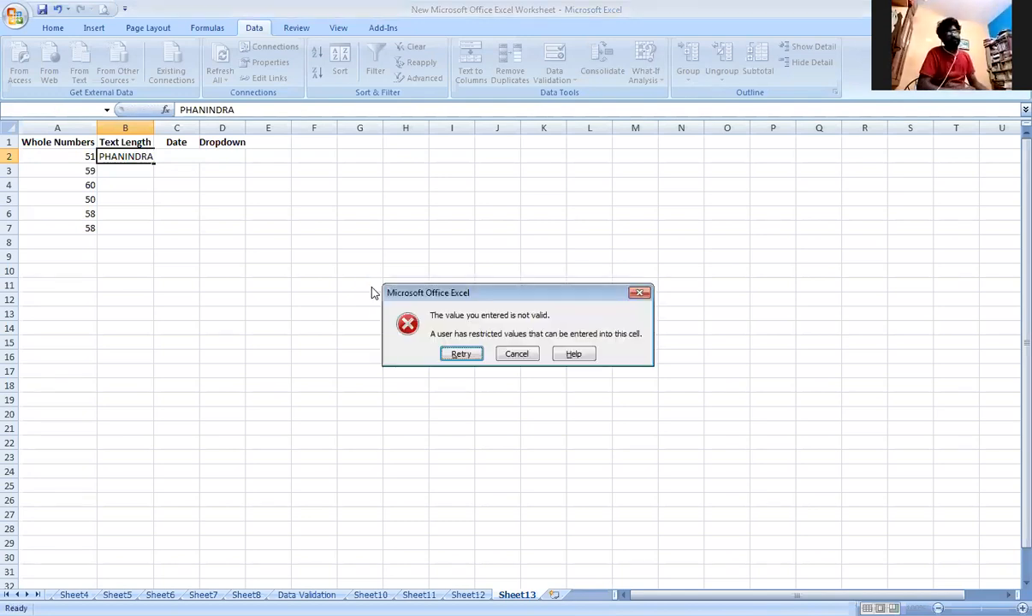
key(Return)
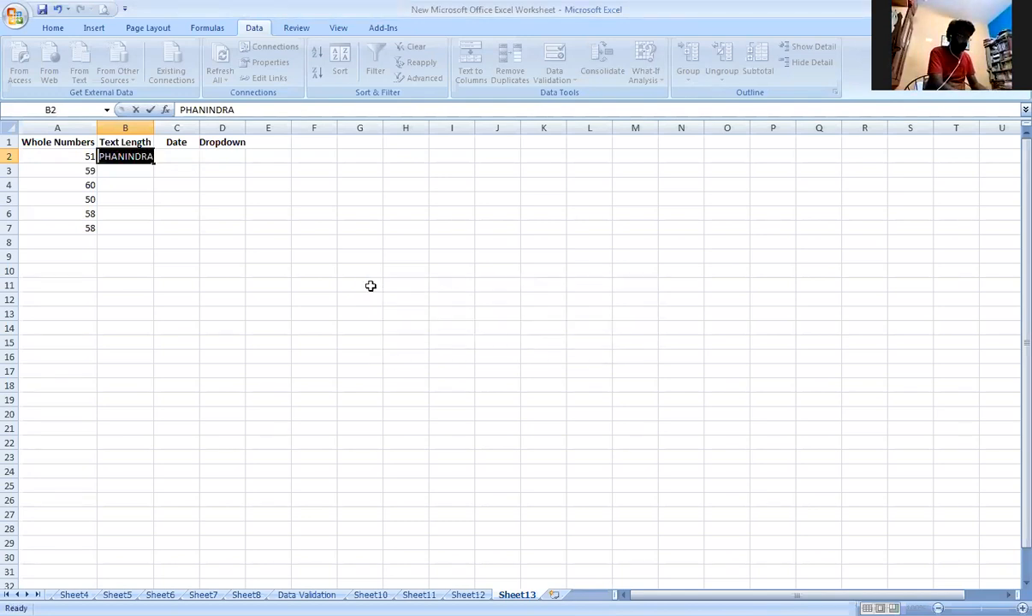
Try a five-letter short form of the name in B2 twice, retrying after each attempt.
text(PHANI)
key(Return)
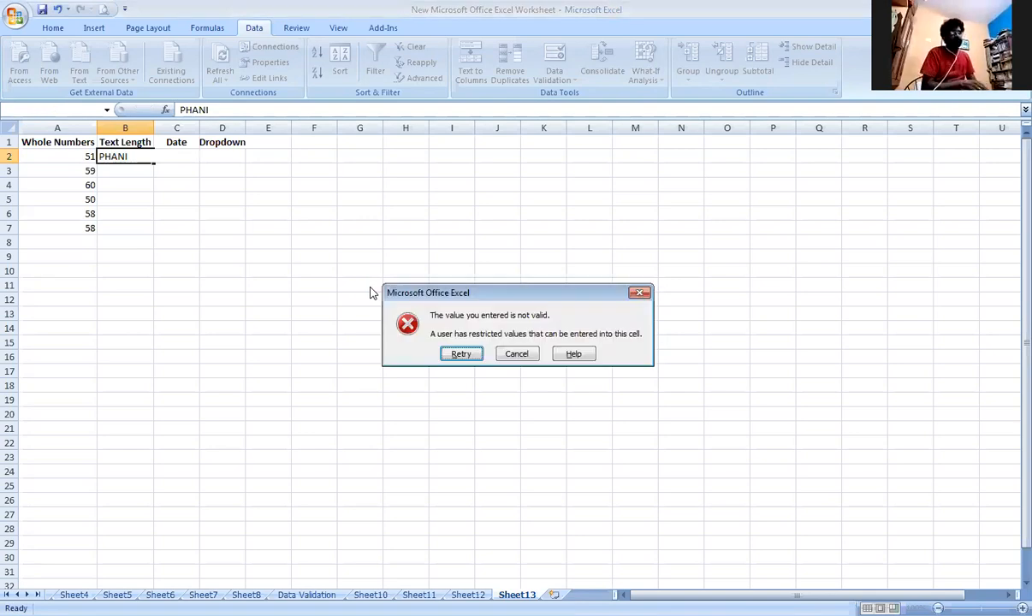
key(Return)
key(Return)
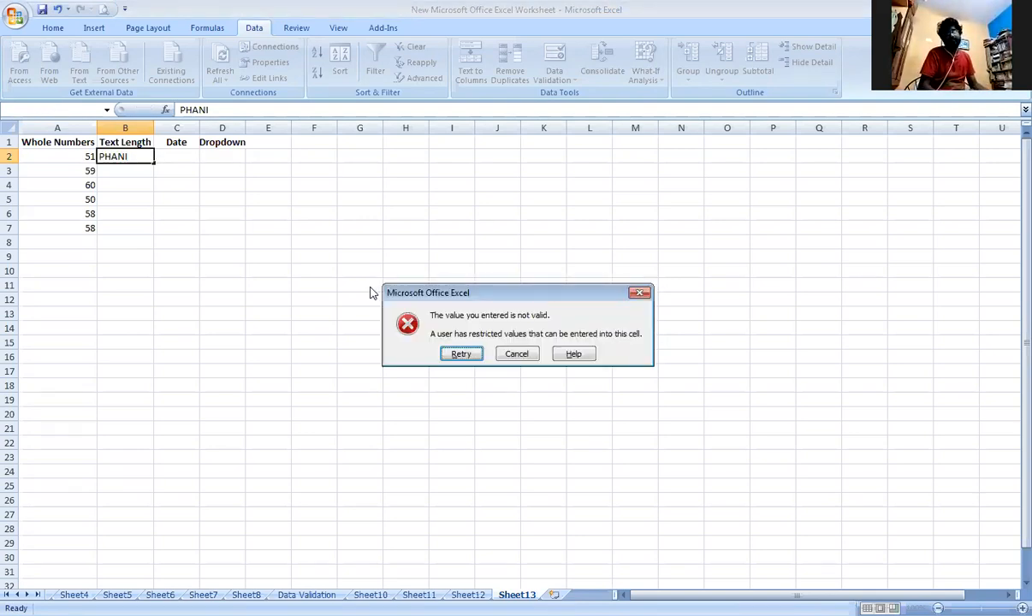
key(Return)
Test B2 with a nine-letter uppercase name, and choose to retry the entry.
text(PHA)
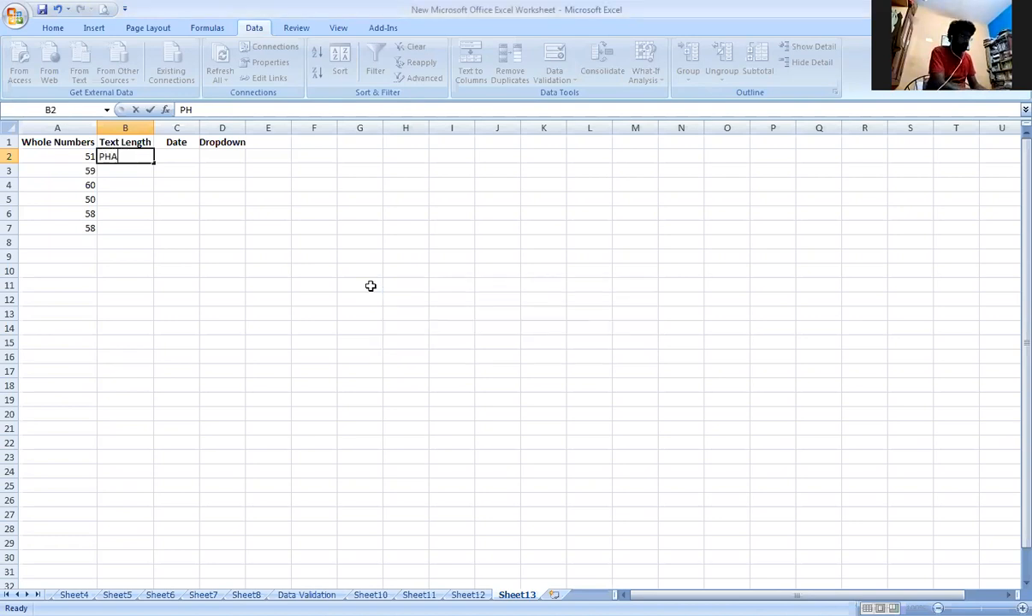
text(NIMANS)
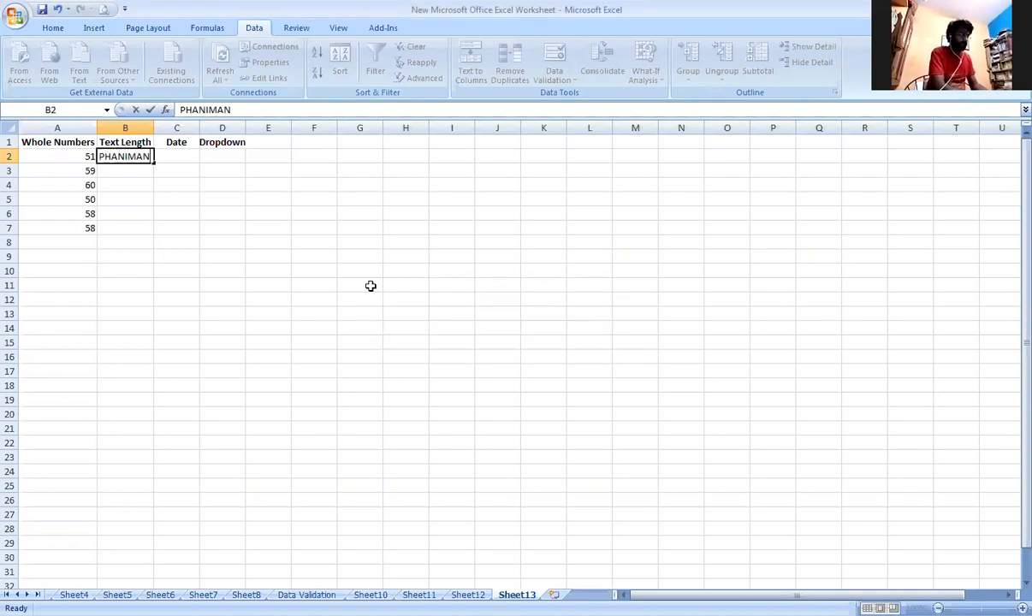
key(Return)
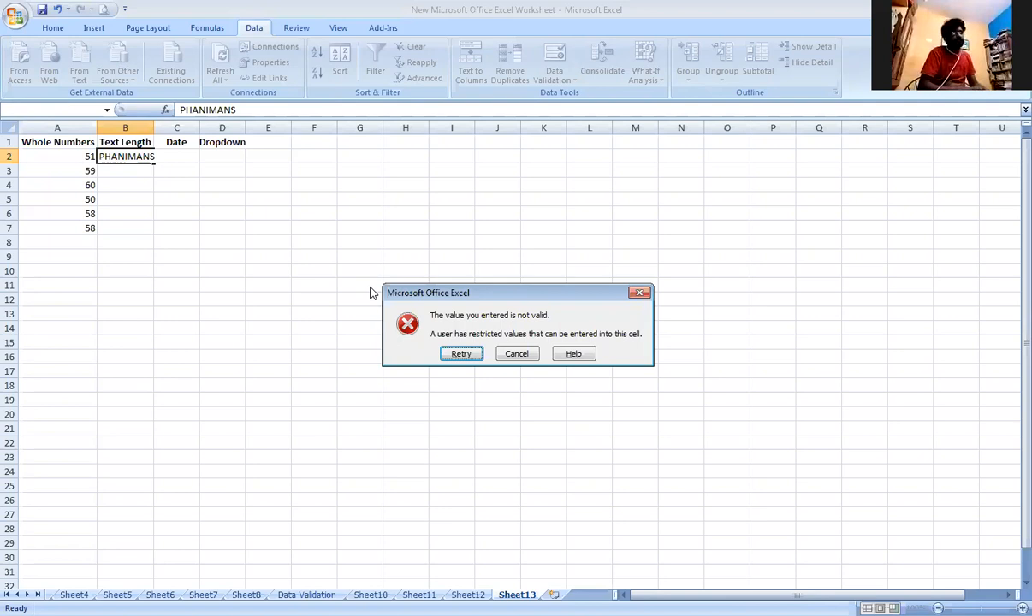
key(Return)
Enter an uppercase name of exactly eight letters in B2.
text(VIKRAM)
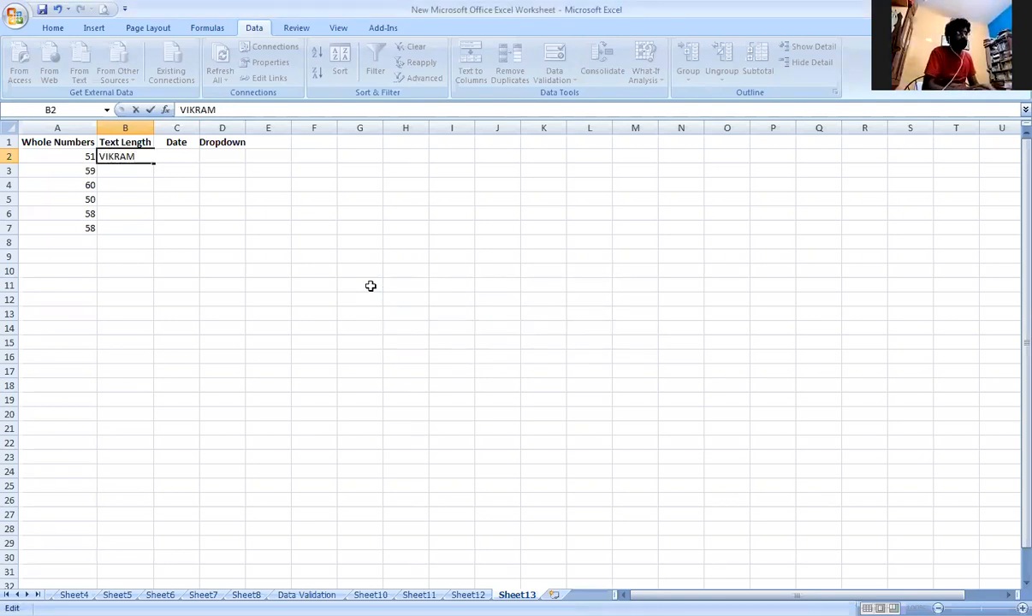
text(RA)
key(Return)
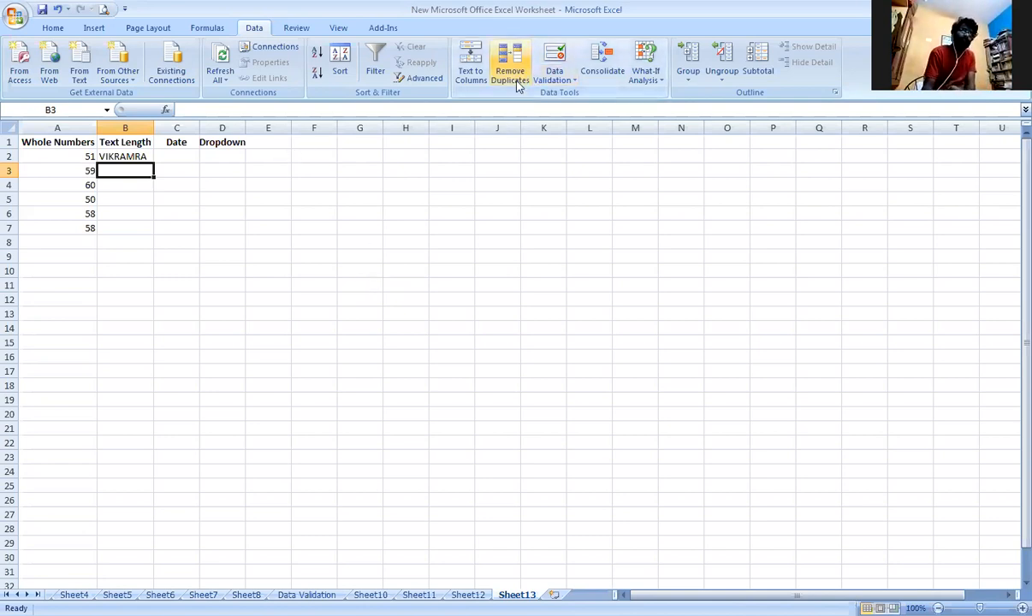
Give cell B3 a Text length validation rule allowing between a minimum of 8 and a maximum of 15 characters.
click(552, 81)
click(586, 95)
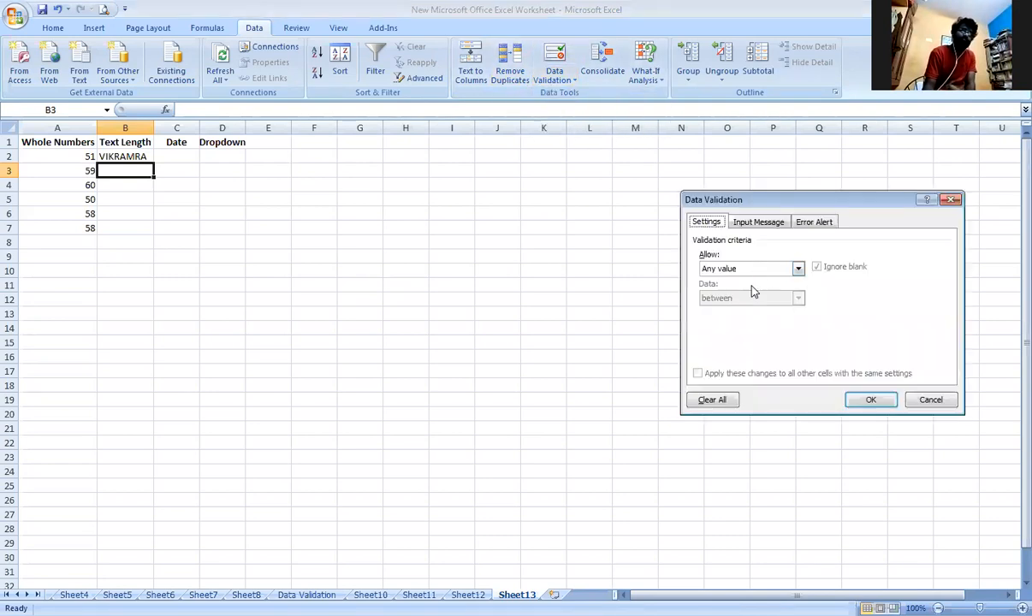
click(758, 271)
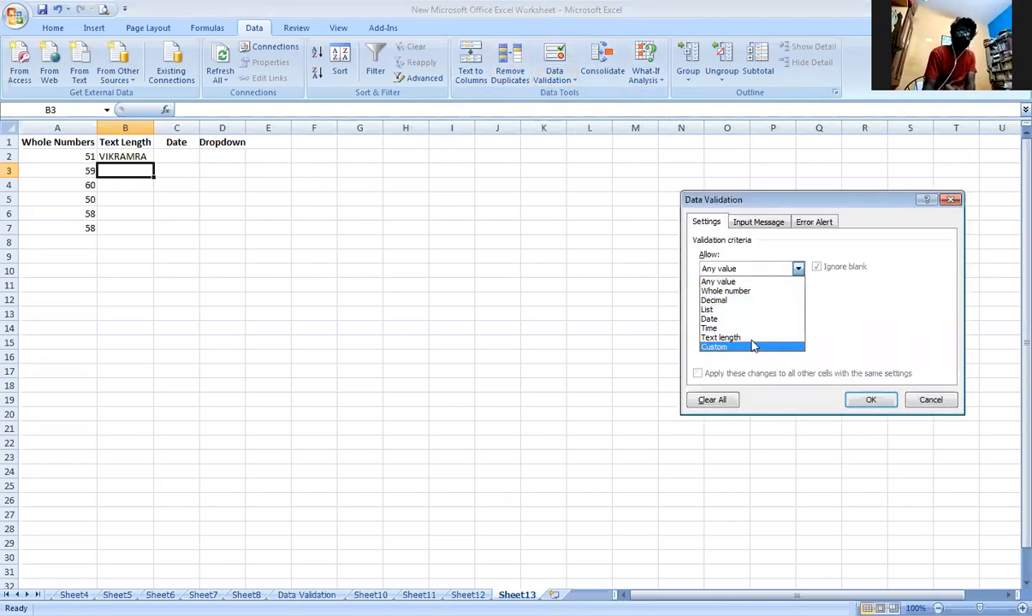
click(753, 343)
click(778, 302)
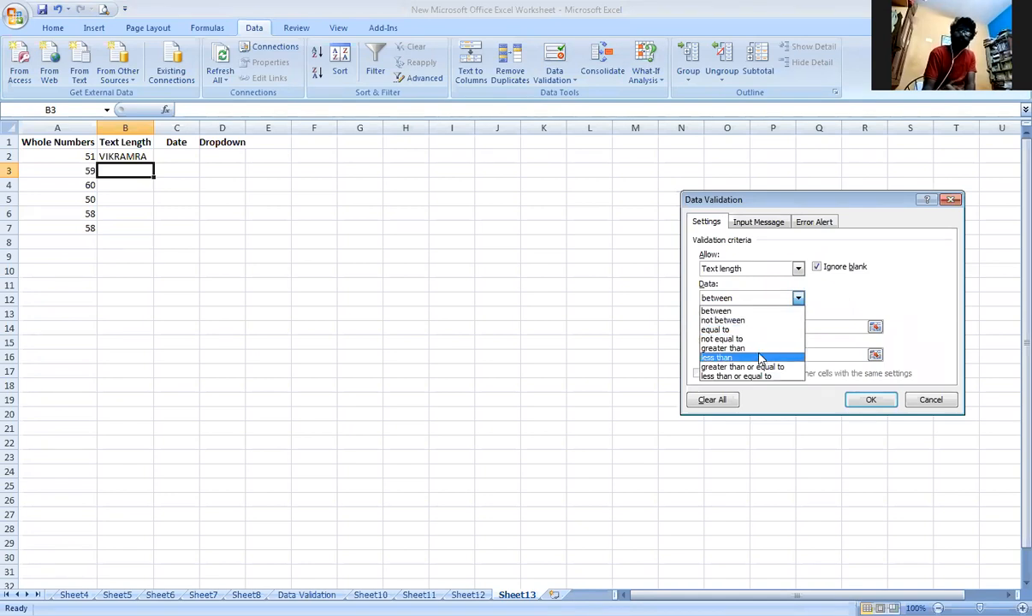
click(761, 349)
click(802, 328)
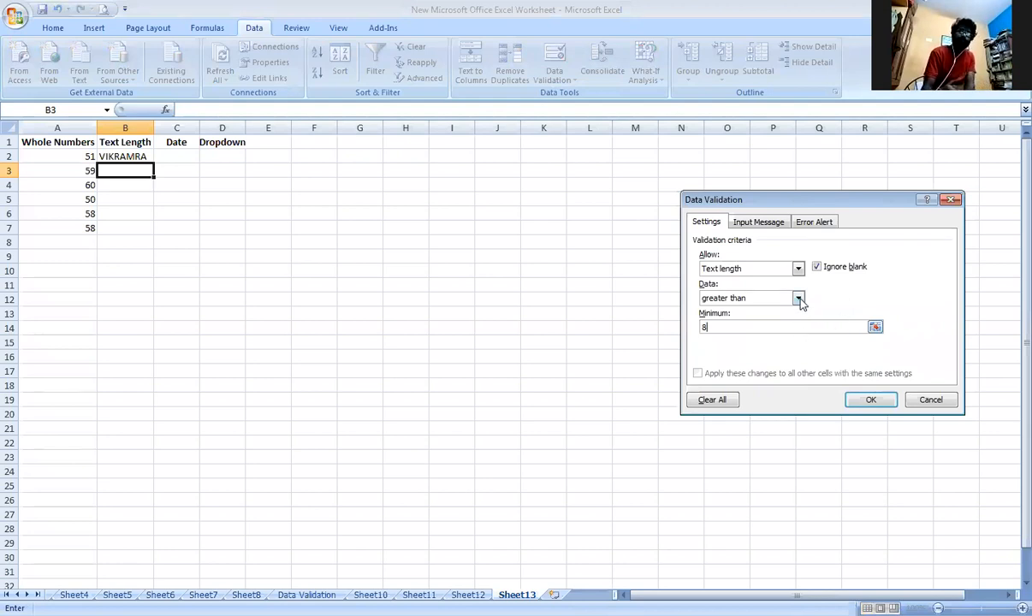
click(798, 299)
click(740, 311)
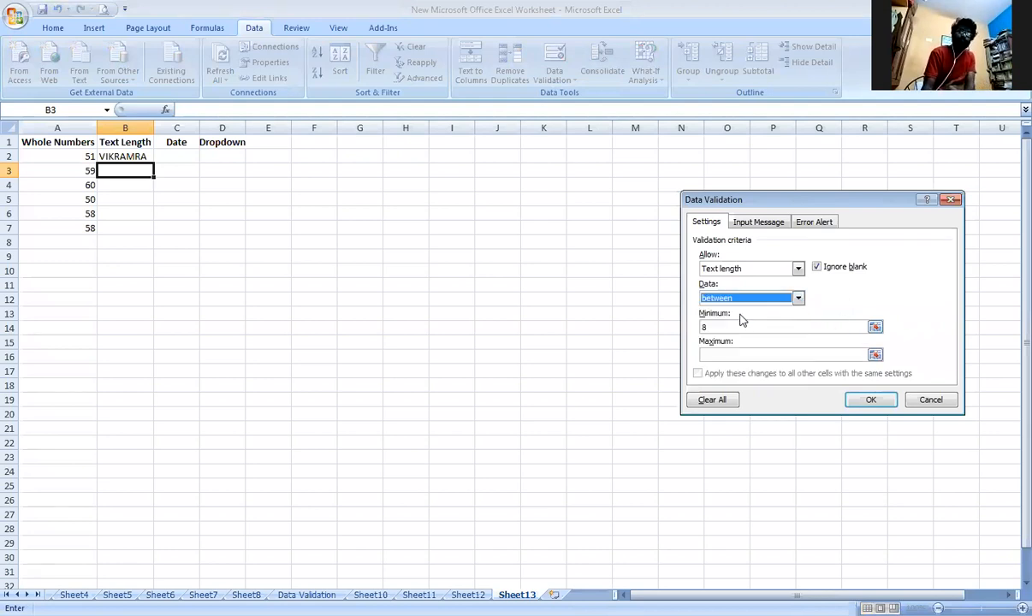
click(755, 355)
text(15)
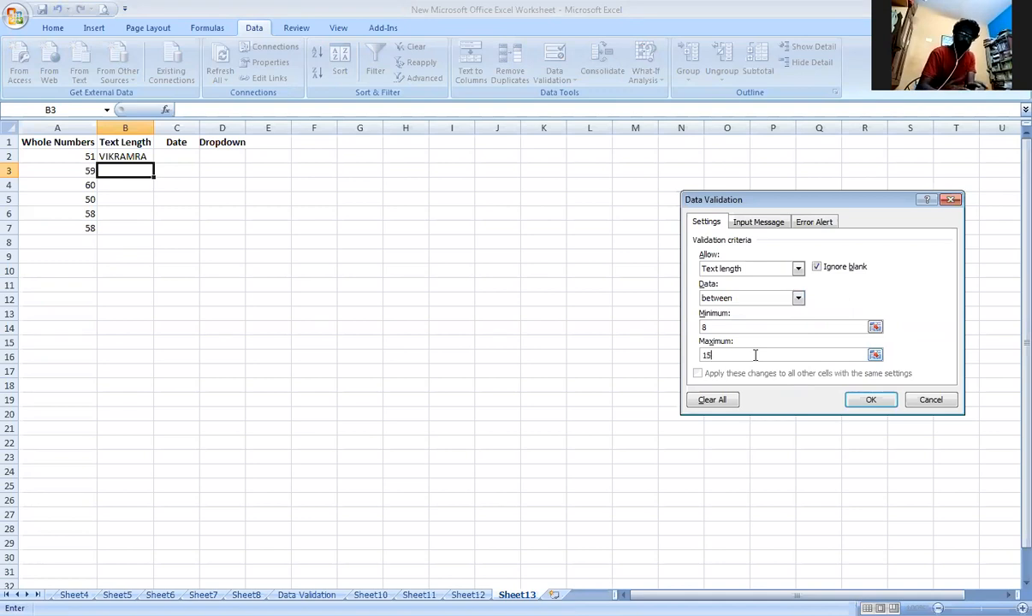
click(868, 401)
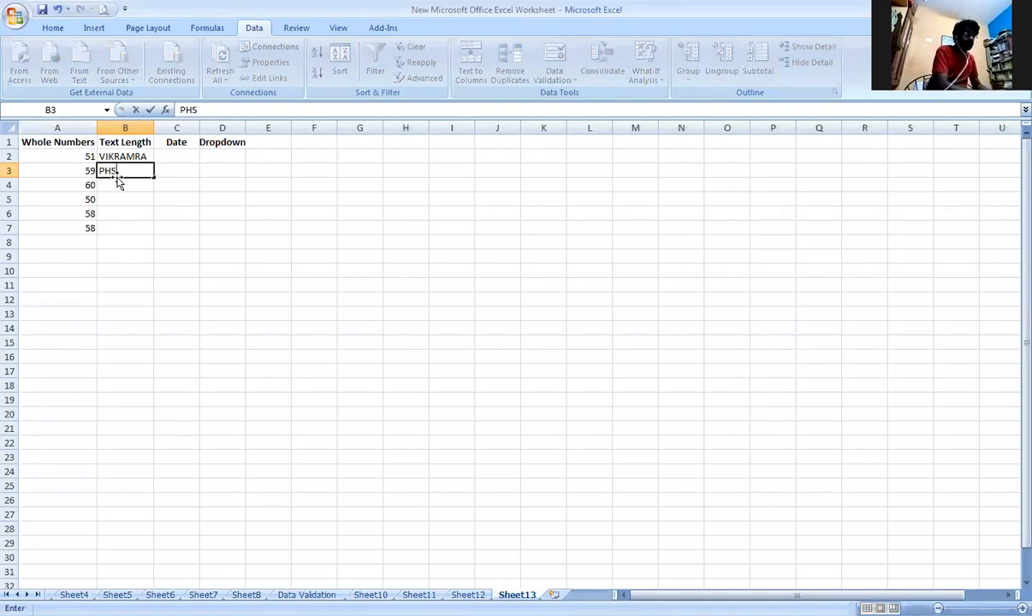
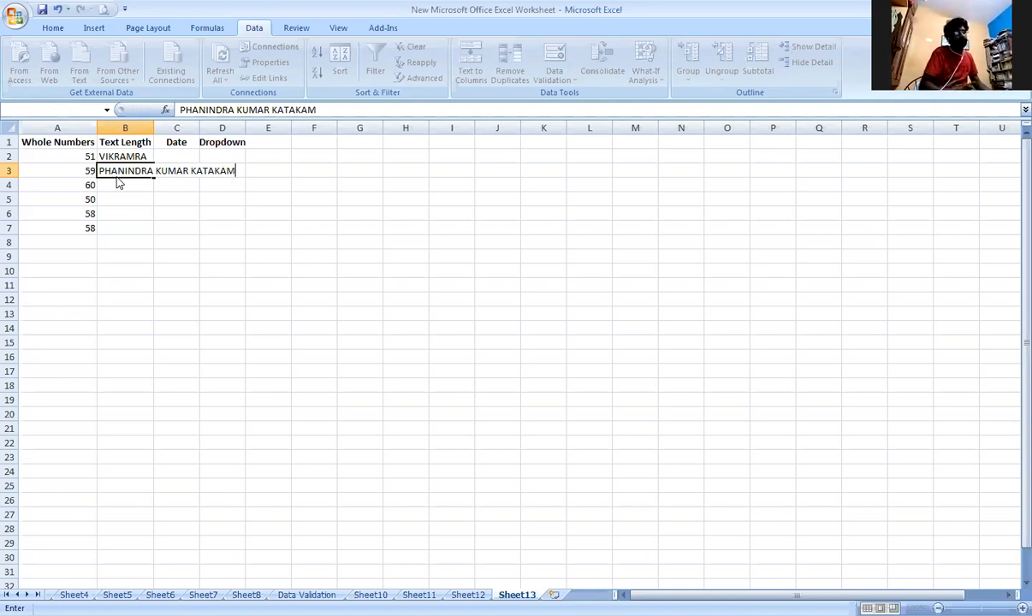
Test the rule in B3 with the person's full name including the surname in uppercase, and choose to retry.
key(Return)
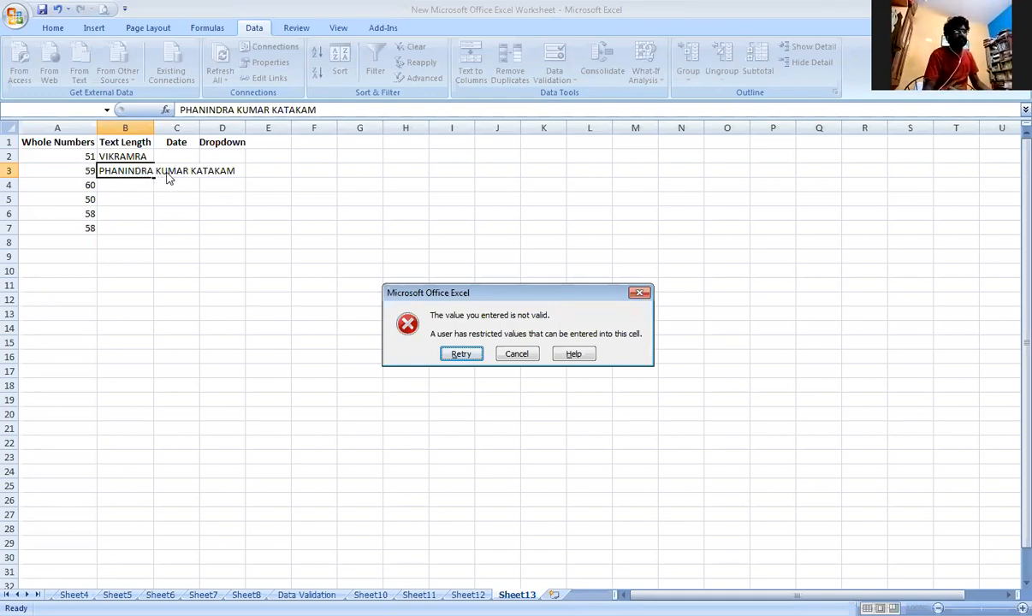
click(460, 354)
Delete the surname from the name in B3 and enter the shortened name.
click(239, 171)
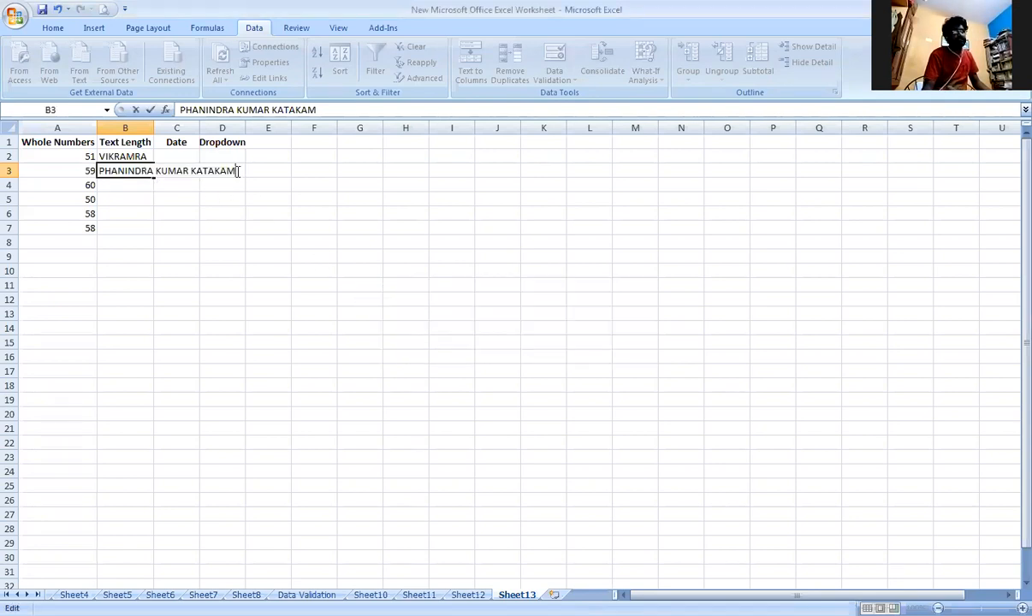
key(BackSpace)
key(BackSpace)
key(BackSpace)
key(BackSpace)
key(BackSpace)
key(BackSpace)
key(BackSpace)
key(BackSpace)
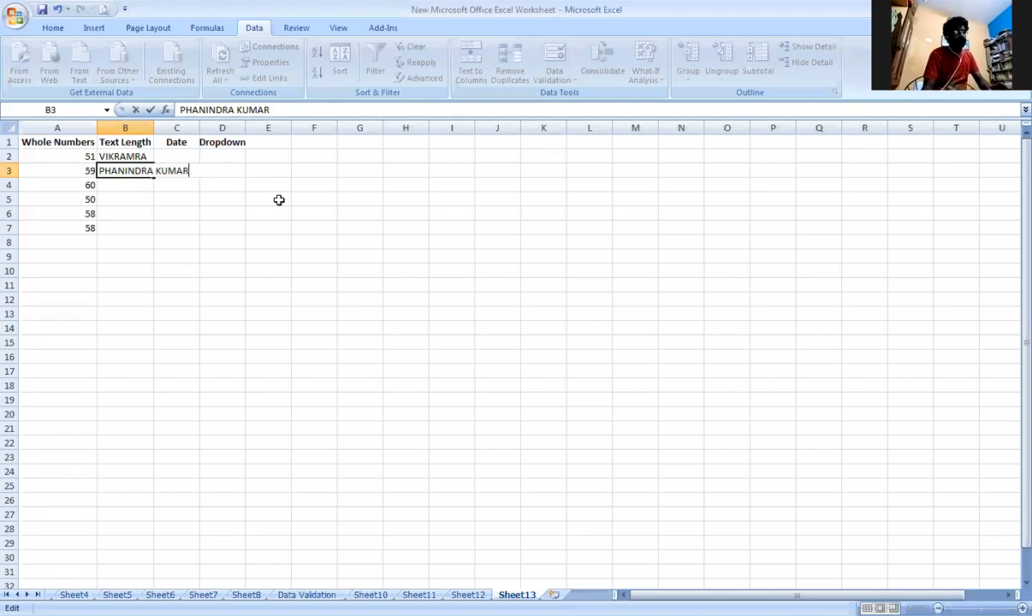
key(Return)
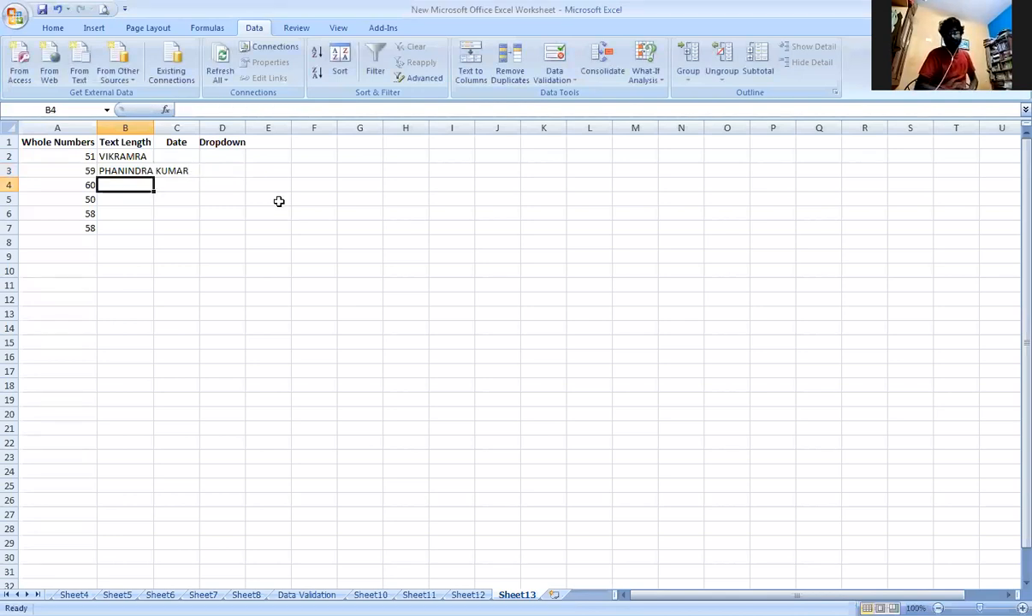
Test the minimum length by overwriting B3 with a five-letter short form of the name, and cancel the entry.
key(Up)
text(PHANI)
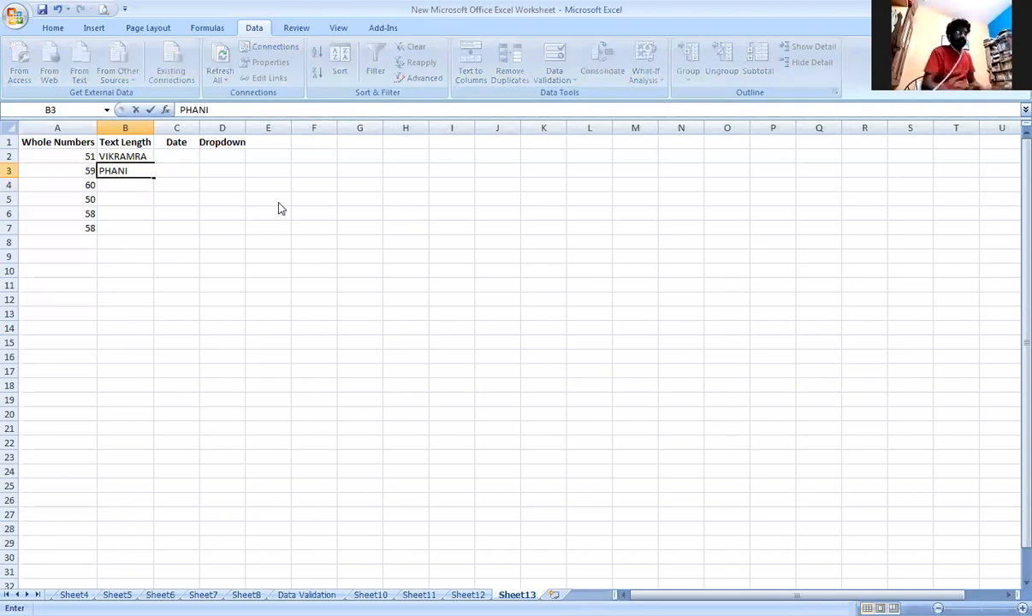
key(Return)
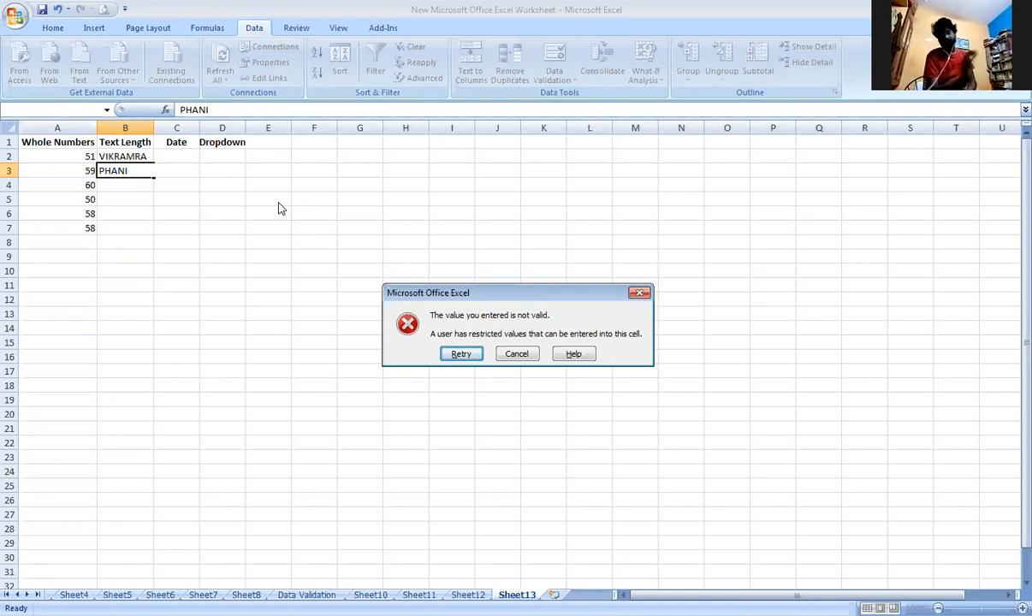
click(517, 355)
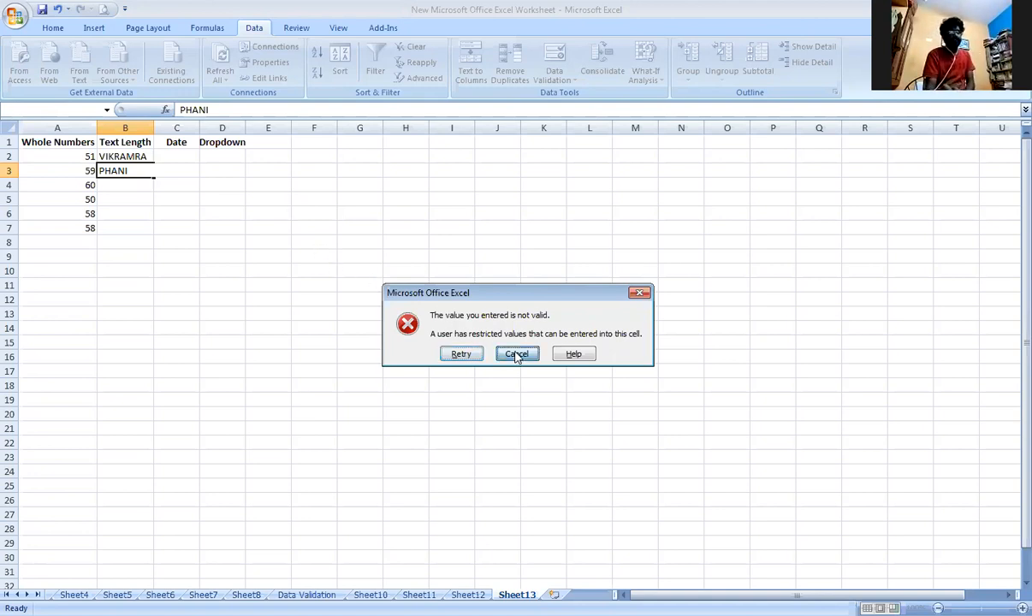
Fit the width of column B to its contents.
double_click(155, 128)
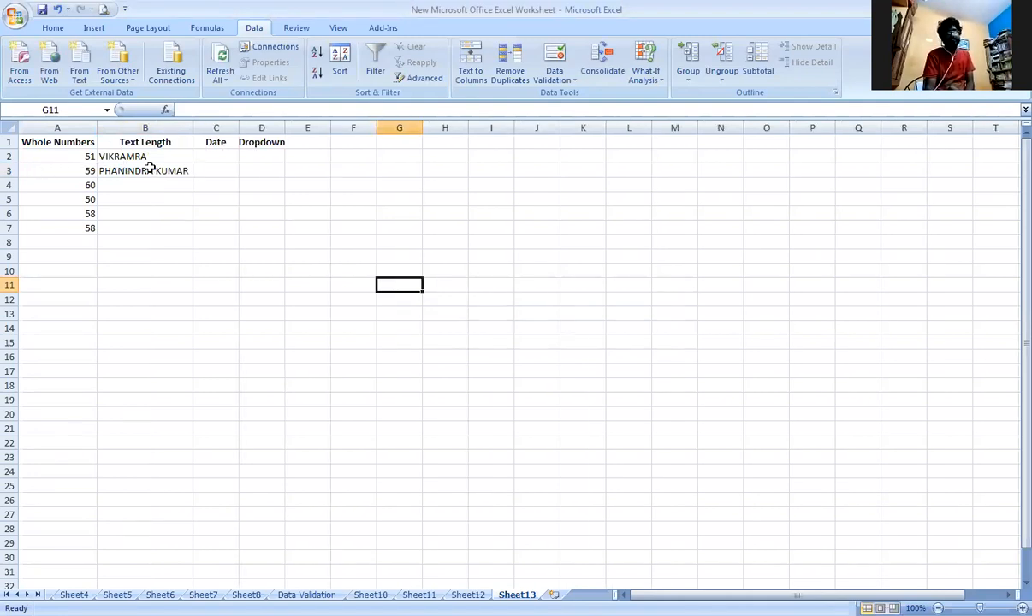
Give cell C2 below the Date heading a Date validation rule between 01-01-1947 and 01-01-2000.
click(219, 158)
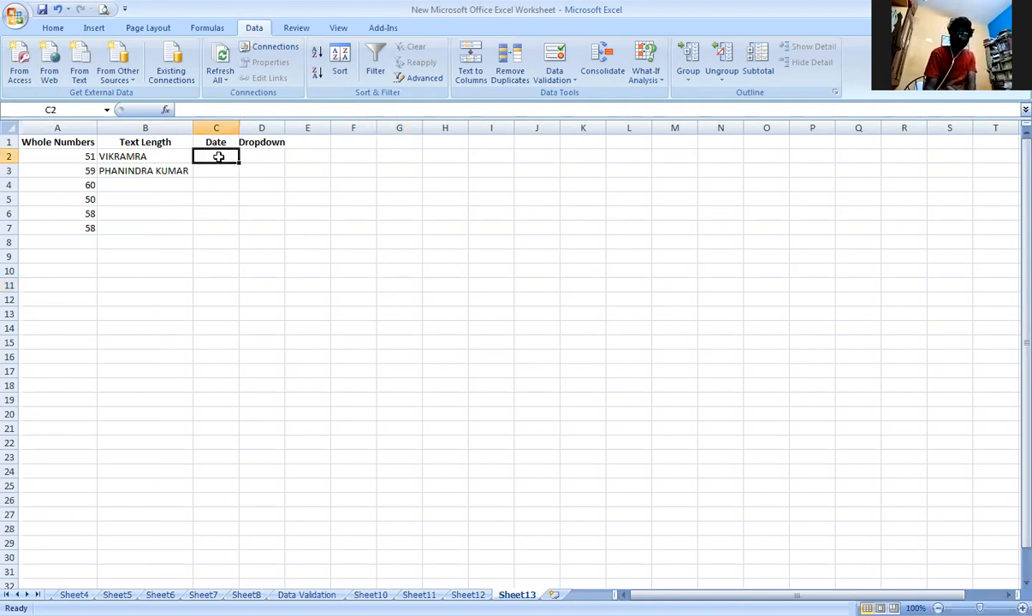
click(554, 79)
click(573, 96)
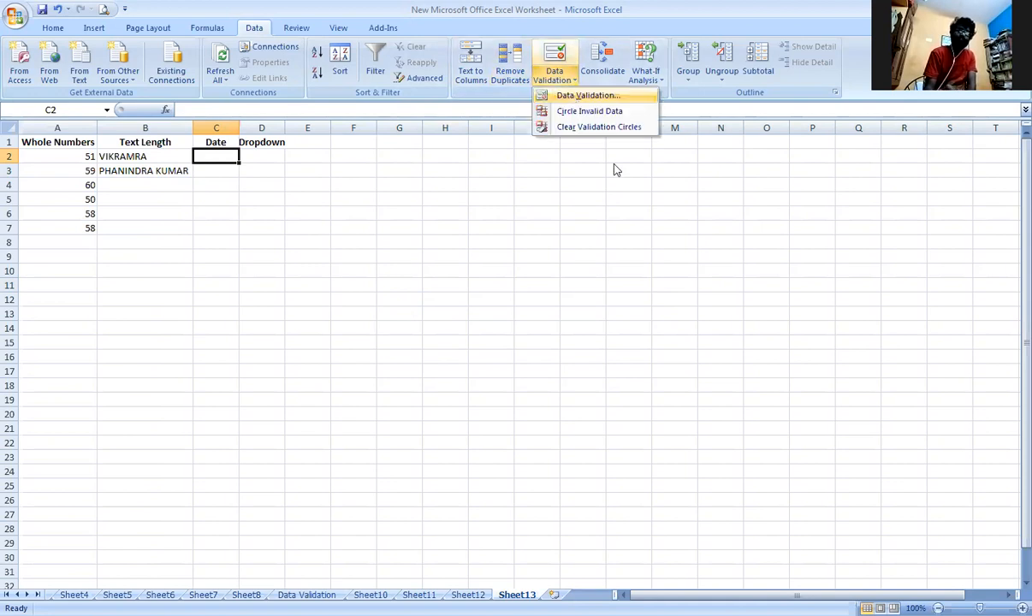
click(729, 269)
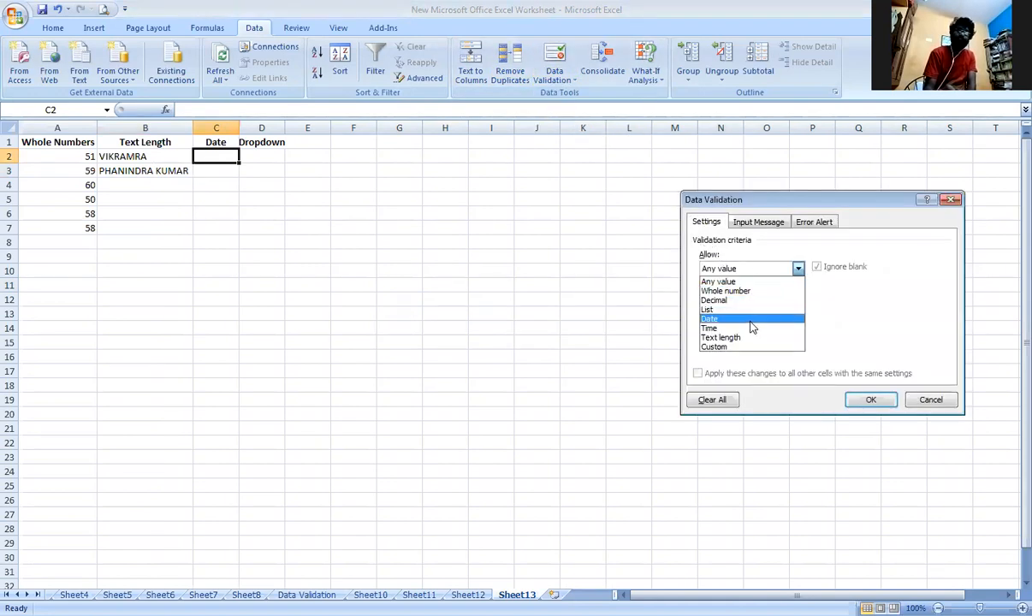
click(751, 319)
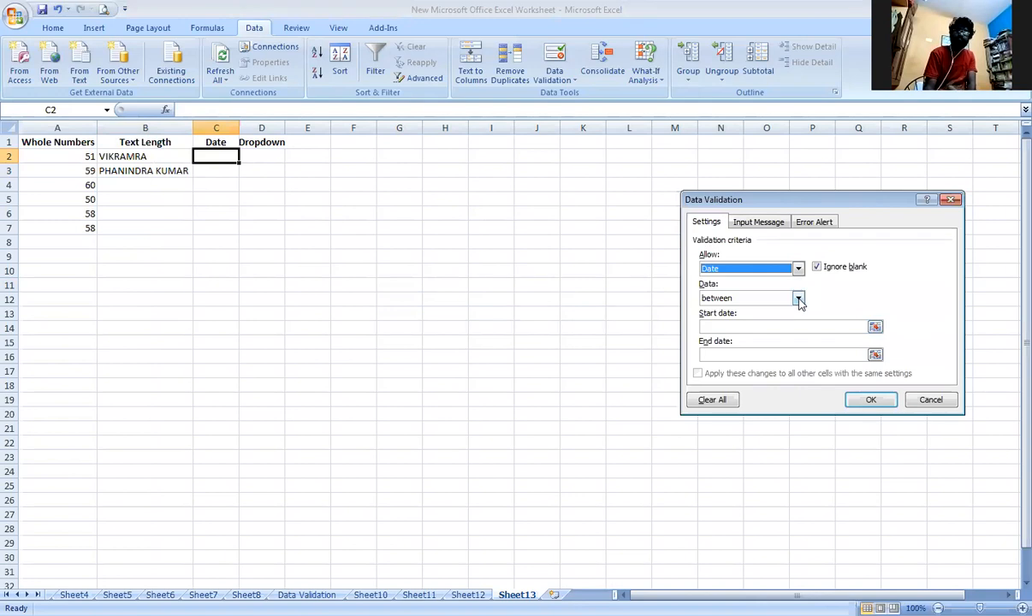
click(798, 299)
click(798, 298)
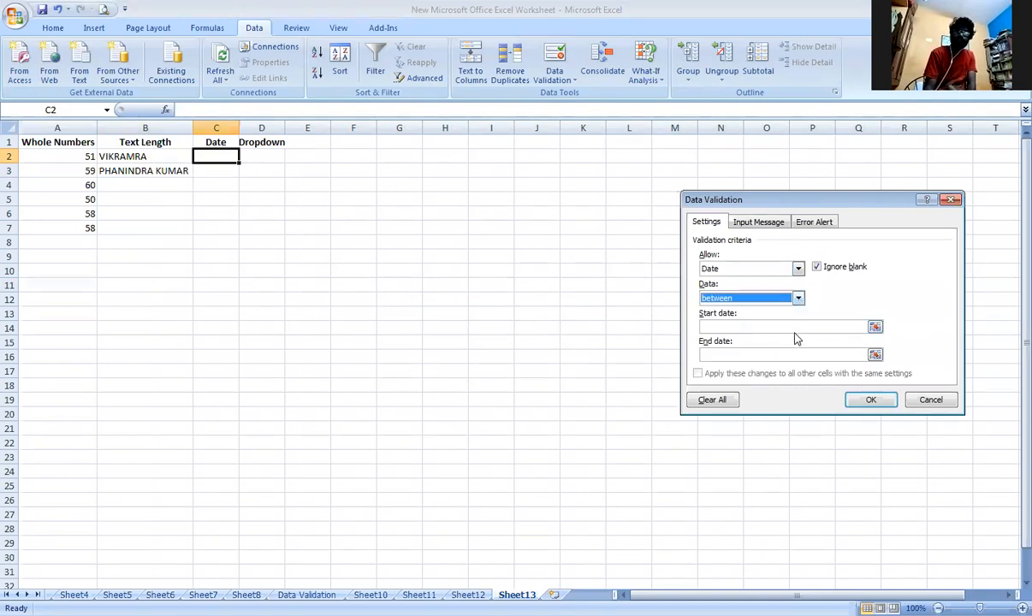
click(798, 327)
text(0)
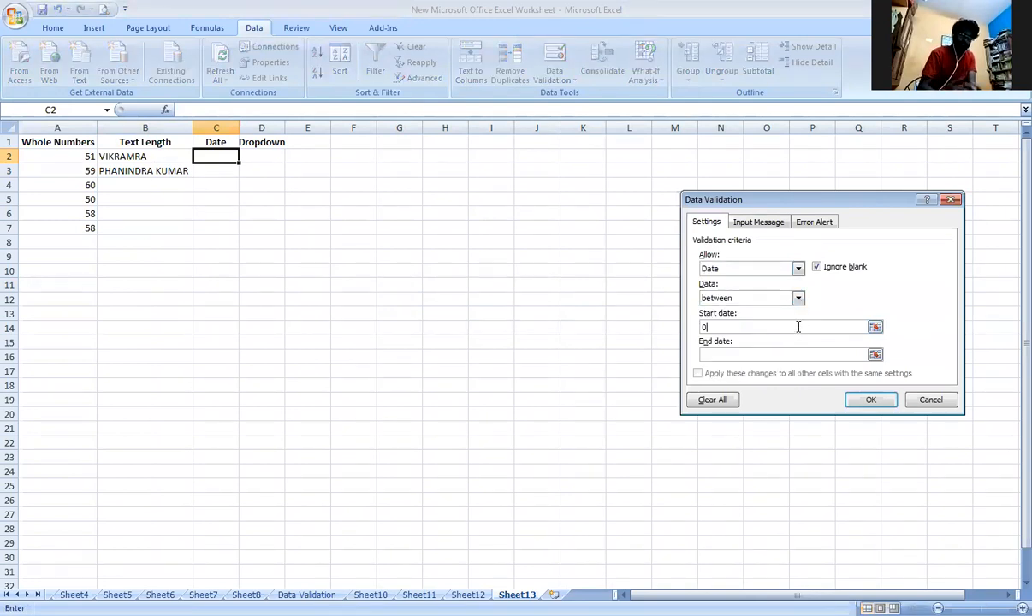
text(1-01-1947)
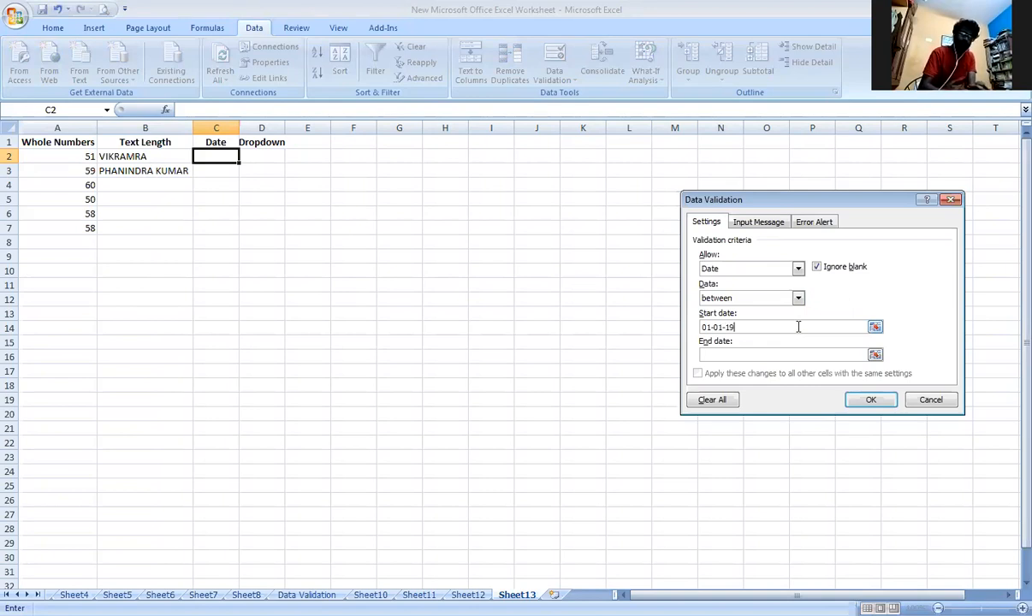
click(797, 349)
text(01-01)
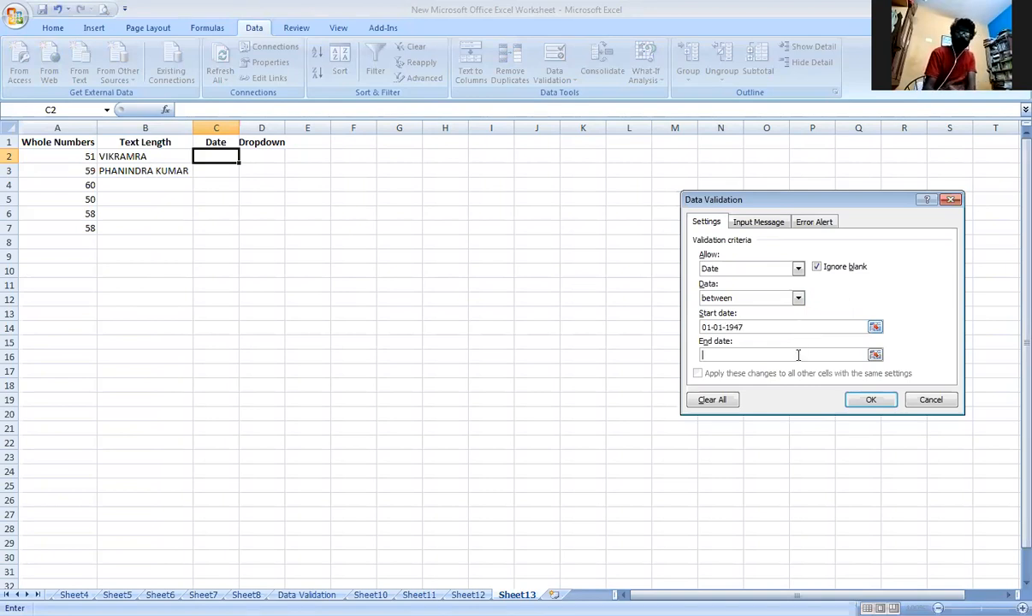
text(-2000)
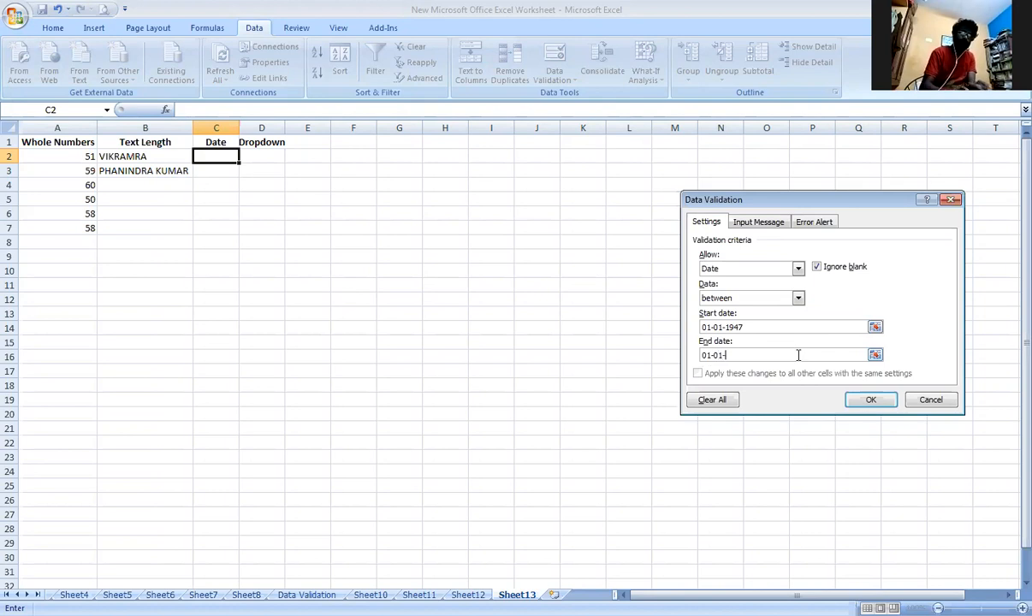
click(866, 400)
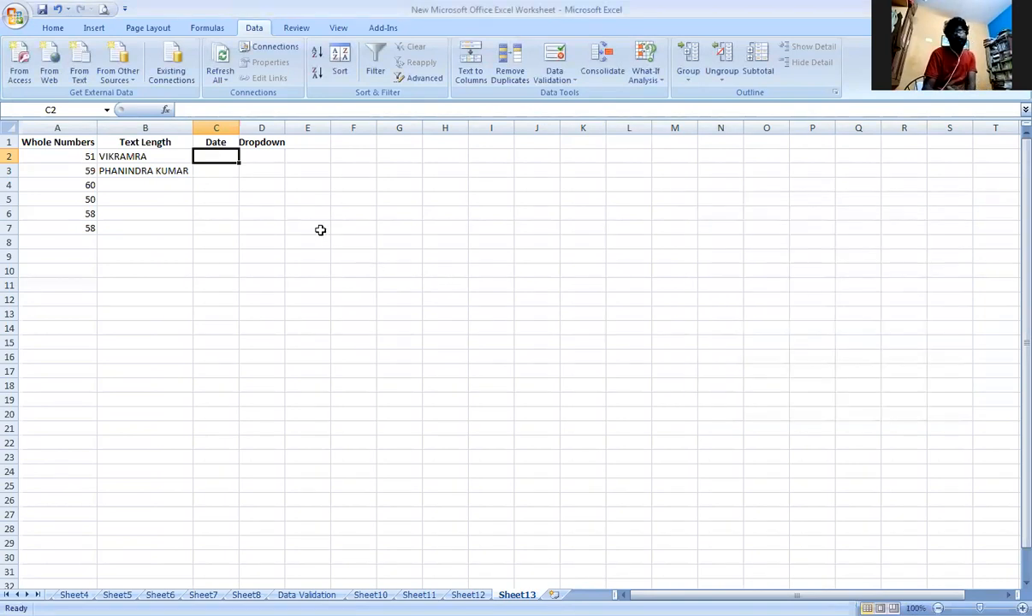
Enter the date 01-06-1999 in cell C2 below the Date heading.
text(01-)
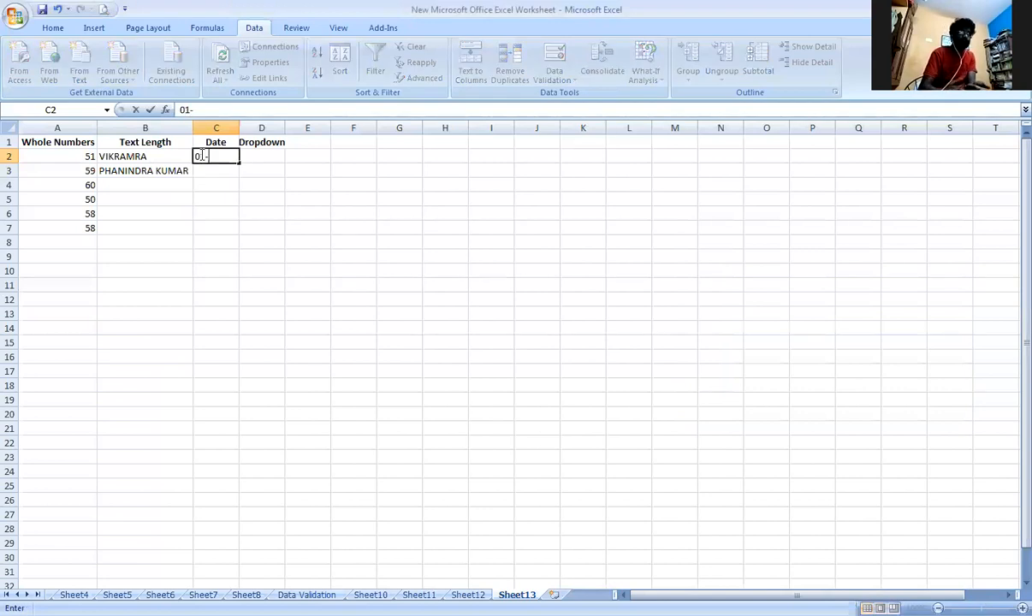
text(06-1999)
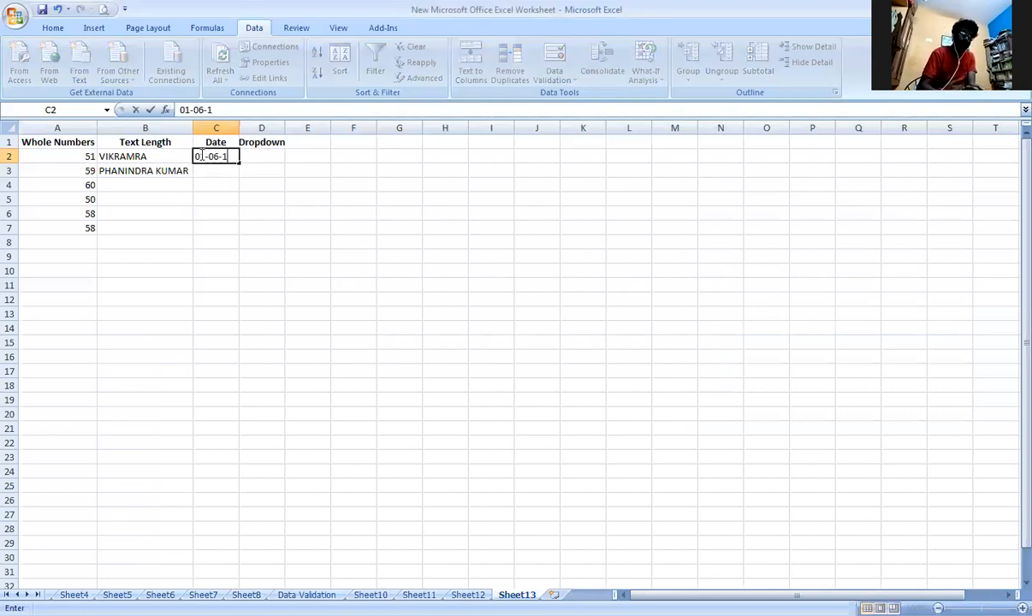
key(Return)
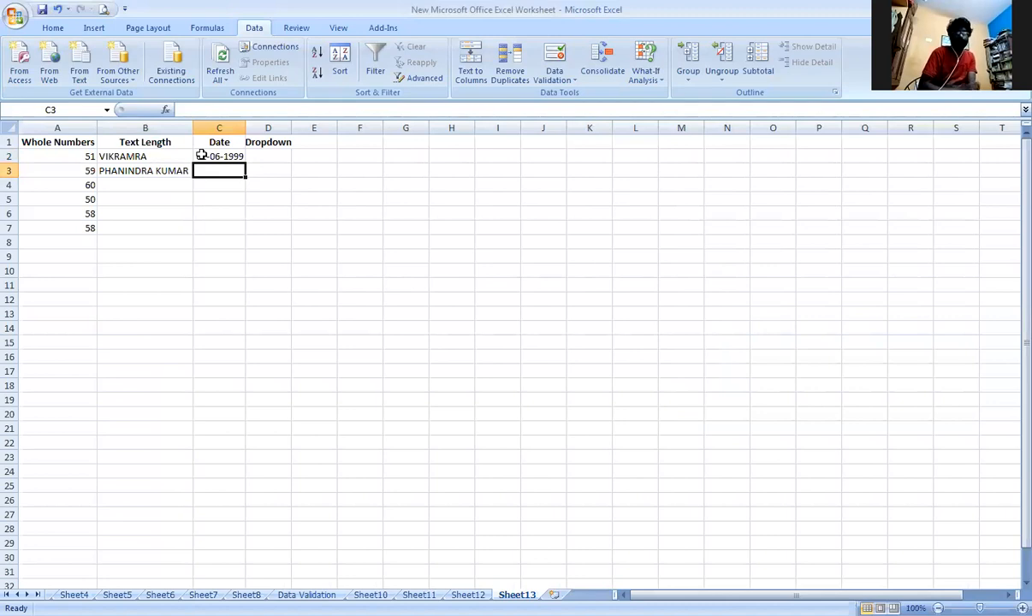
text(01-)
key(BackSpace)
key(BackSpace)
key(BackSpace)
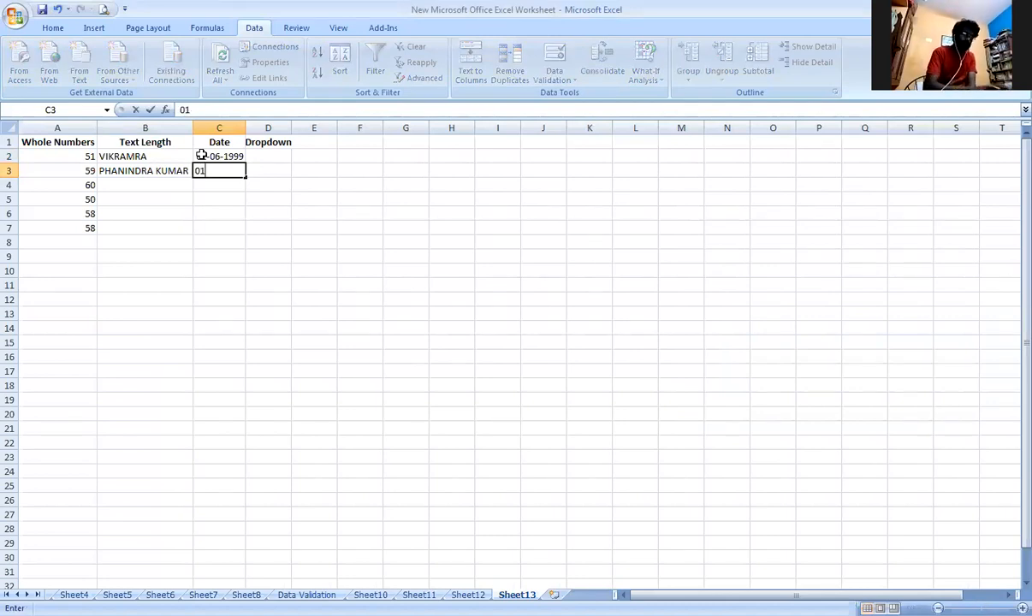
Test the upper limit of the date rule by changing the year in C2 to make the date 01-06-2000.
click(201, 155)
double_click(200, 155)
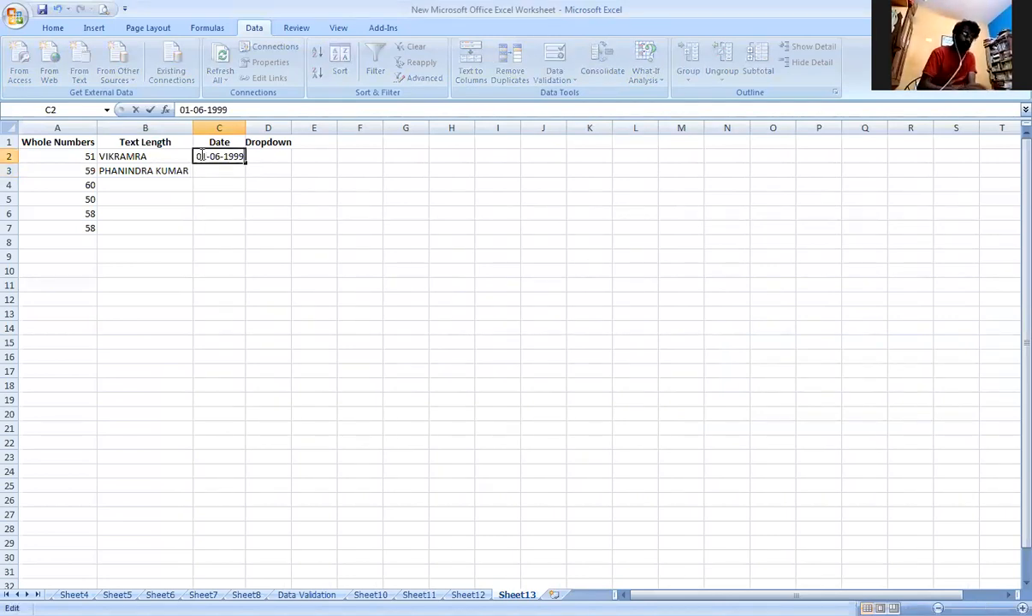
key(BackSpace)
key(BackSpace)
key(BackSpace)
key(BackSpace)
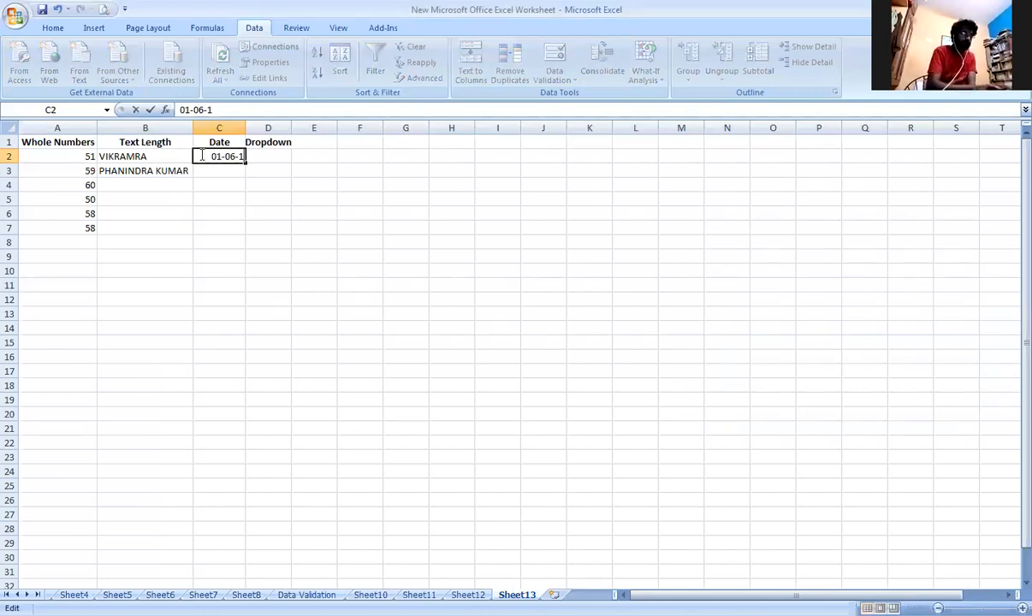
text(2000)
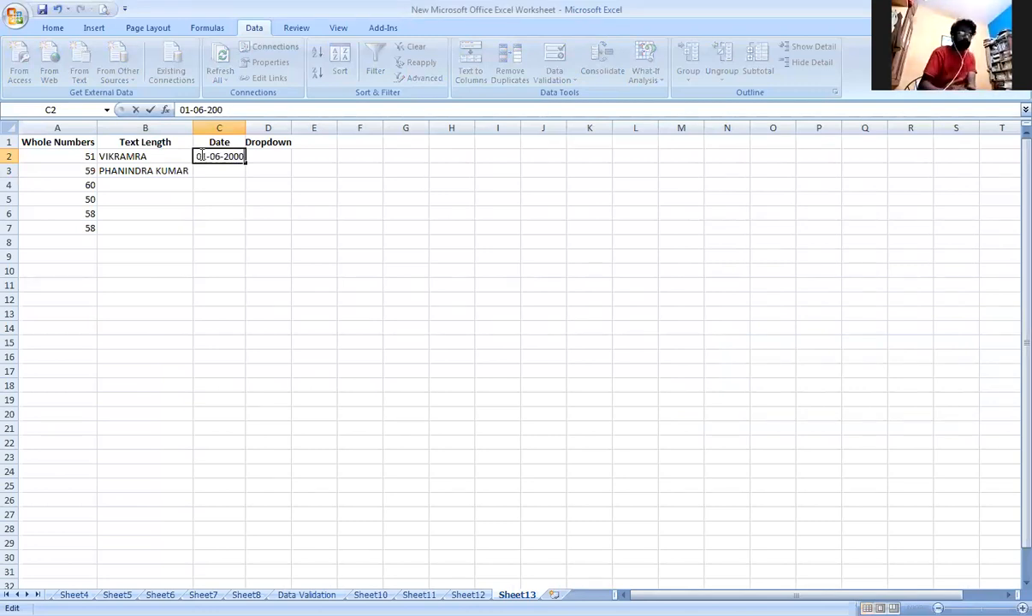
key(Return)
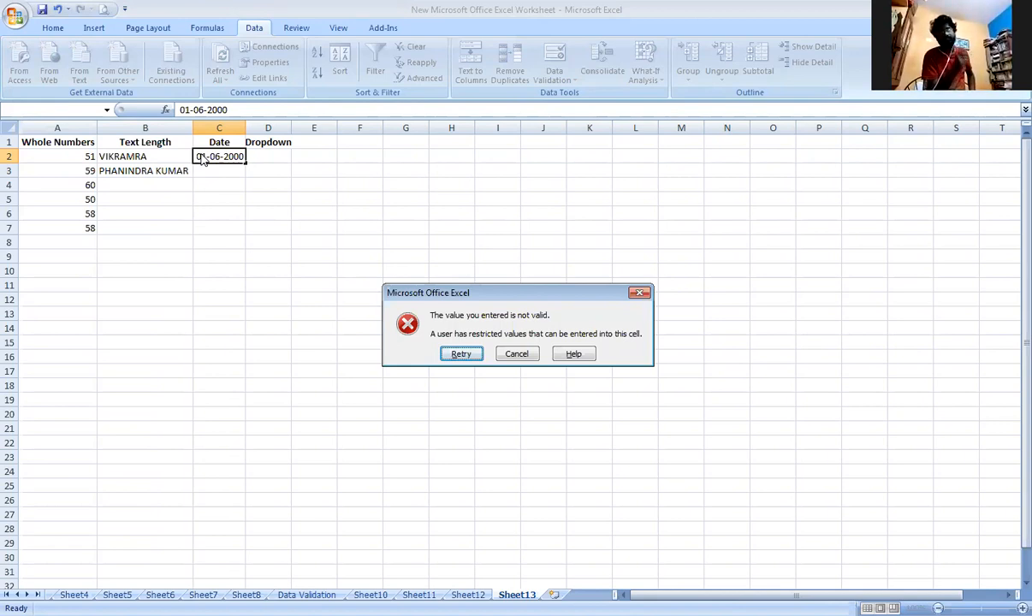
Retry the C2 entry with 01-06-1946 to test the lower date limit, and cancel the entry.
key(Return)
key(End)
key(BackSpace)
key(BackSpace)
key(BackSpace)
key(BackSpace)
text(19746)
key(BackSpace)
key(BackSpace)
key(BackSpace)
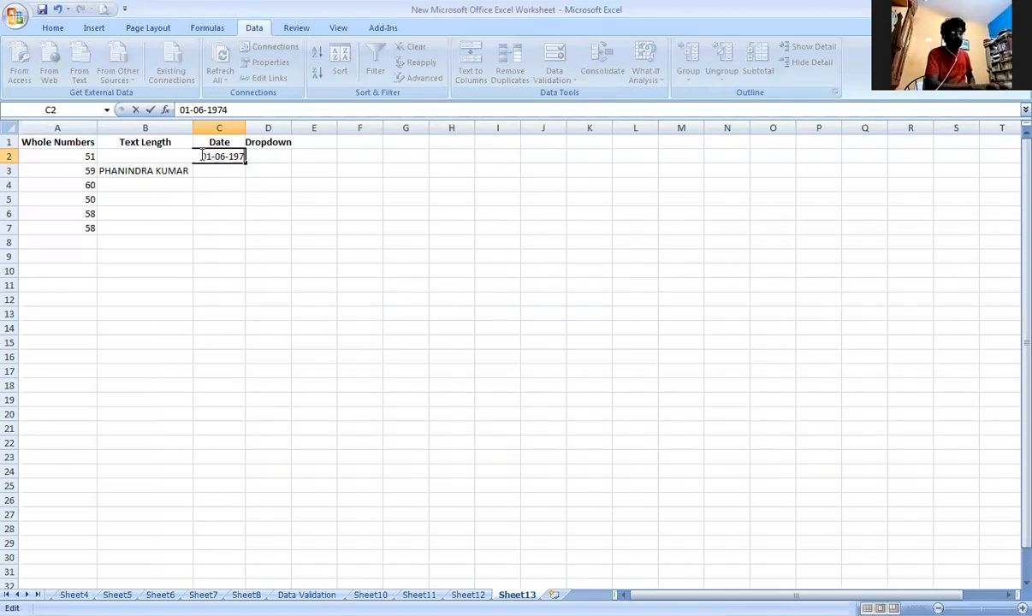
text(46)
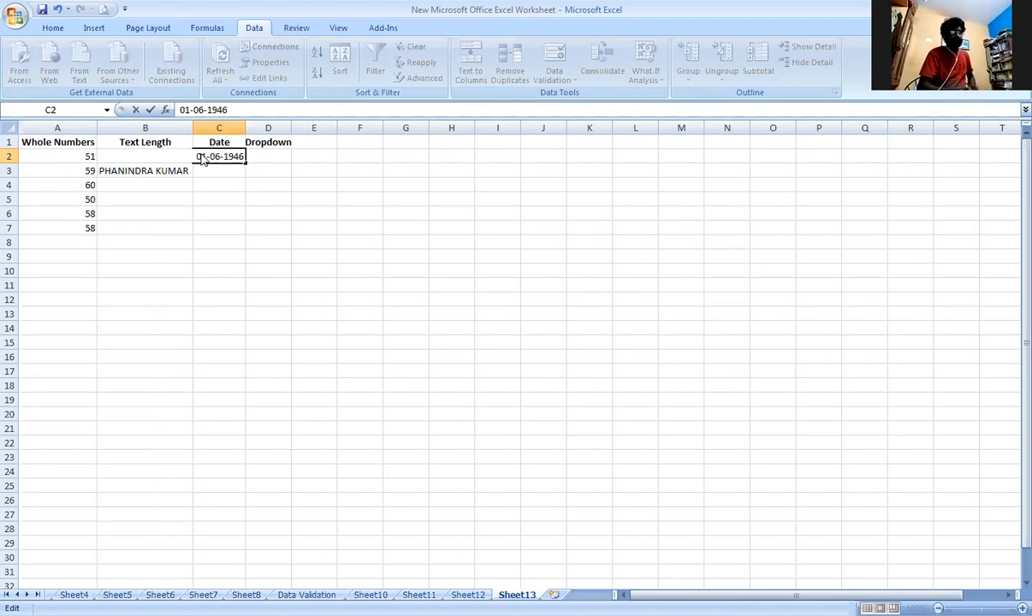
key(Return)
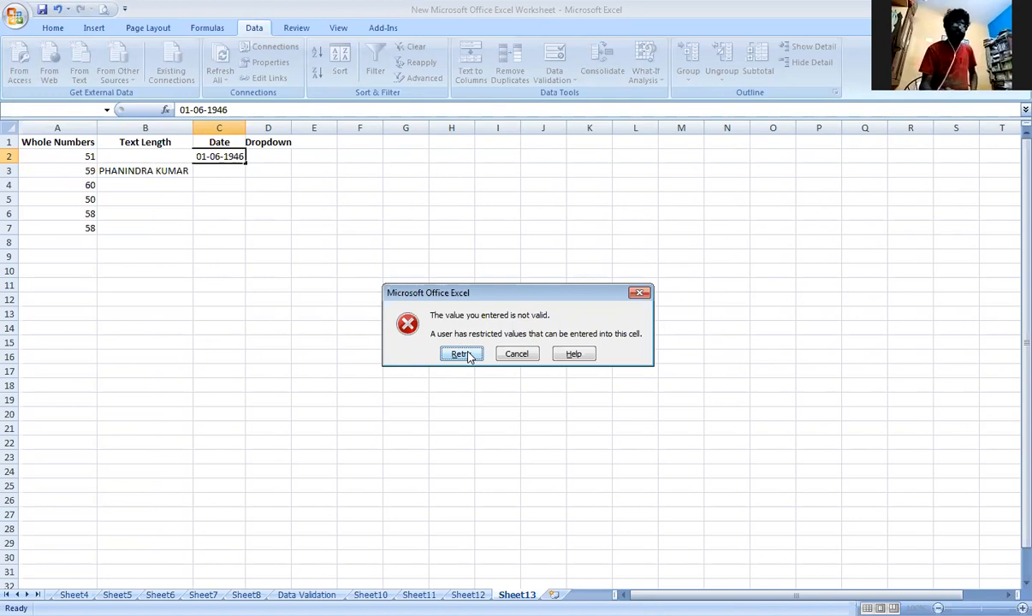
click(527, 359)
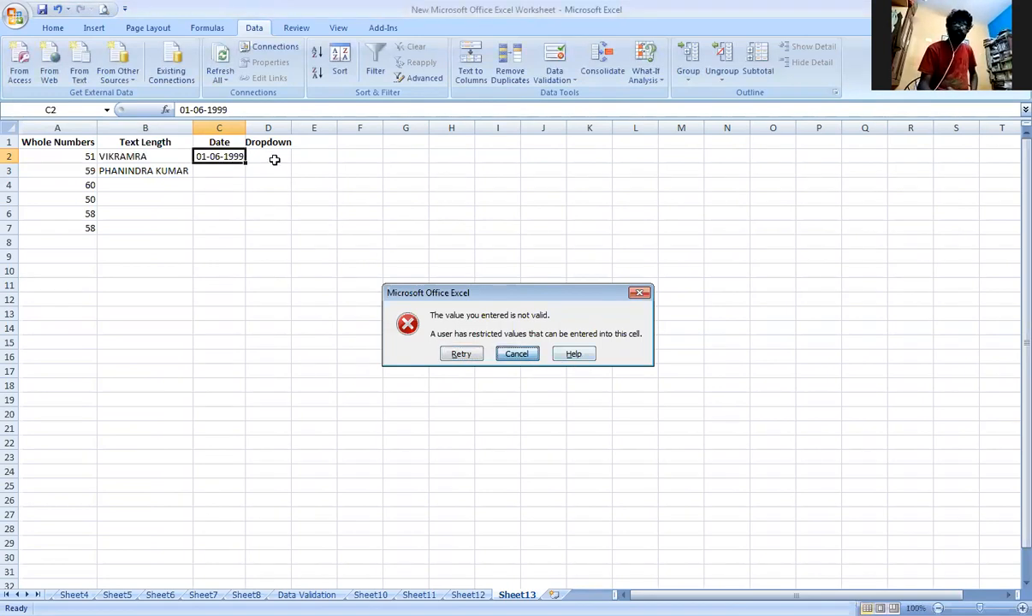
Give cell D2 below the Dropdown heading a List validation rule with the source Male Female, without a comma.
click(274, 157)
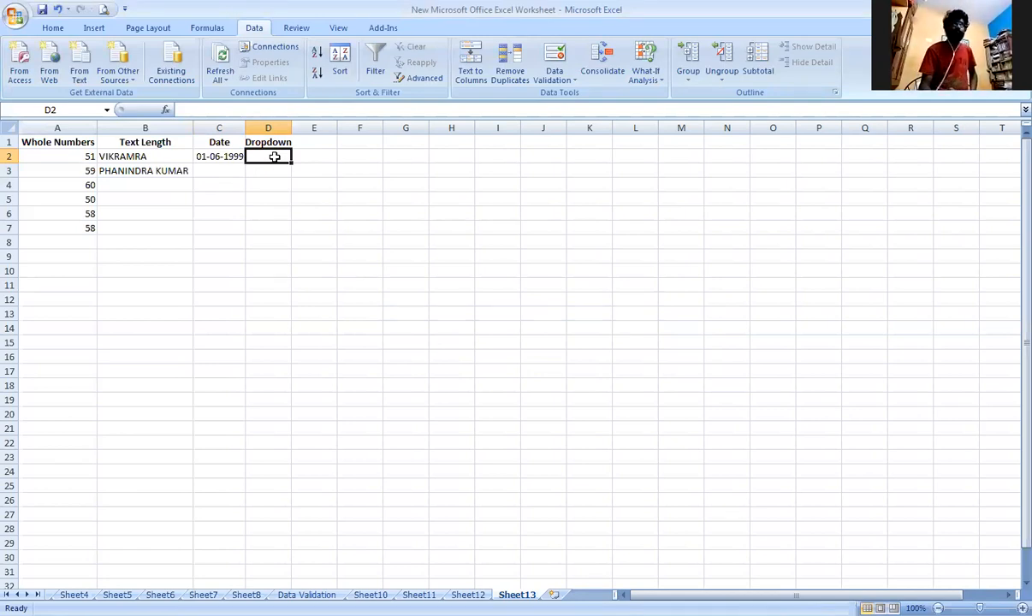
click(574, 83)
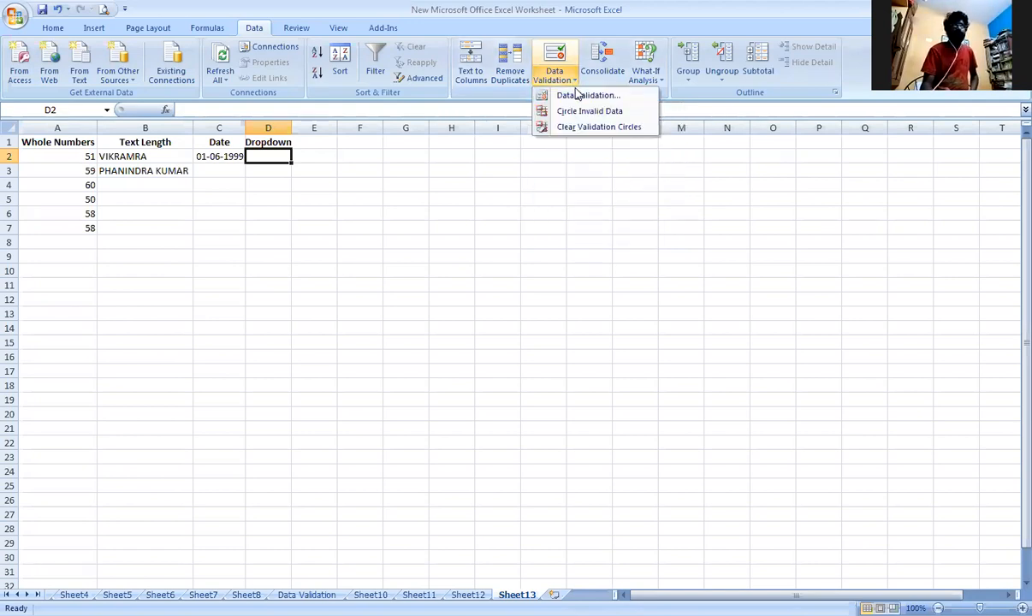
click(579, 96)
click(693, 268)
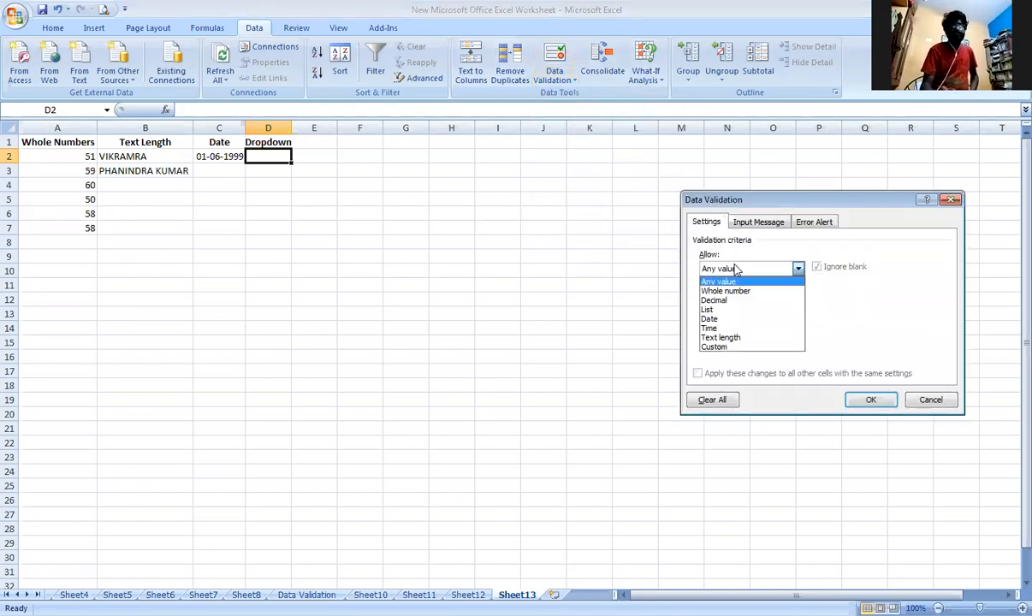
click(749, 316)
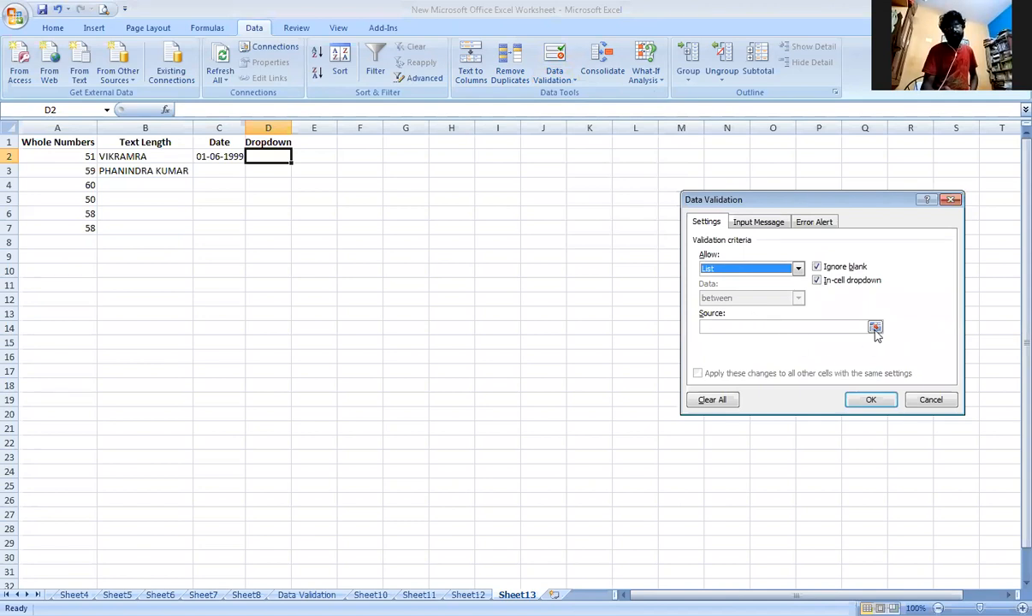
click(825, 328)
text(Male )
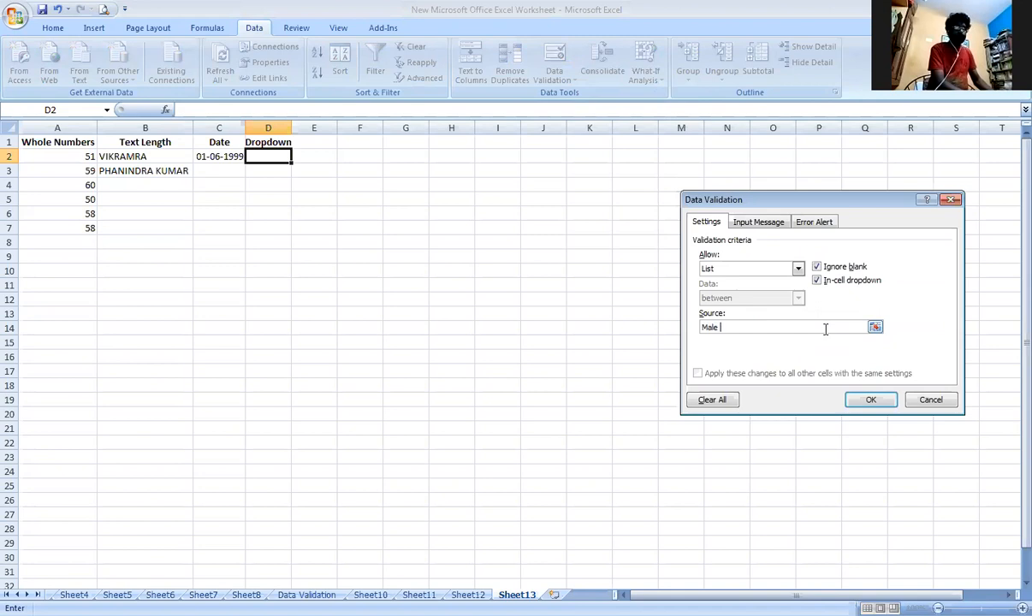
text(Feml)
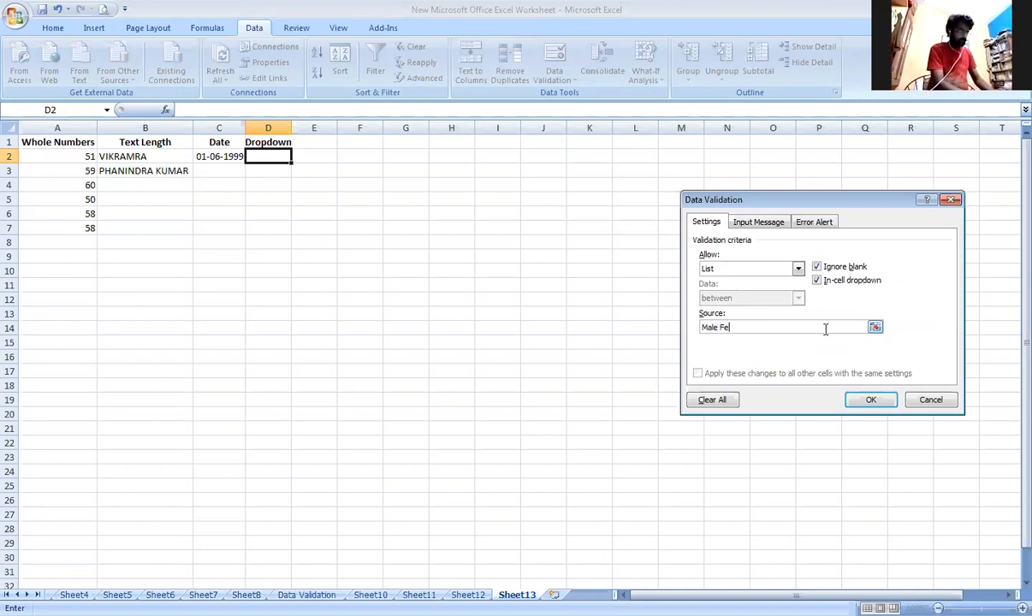
key(BackSpace)
text(ale)
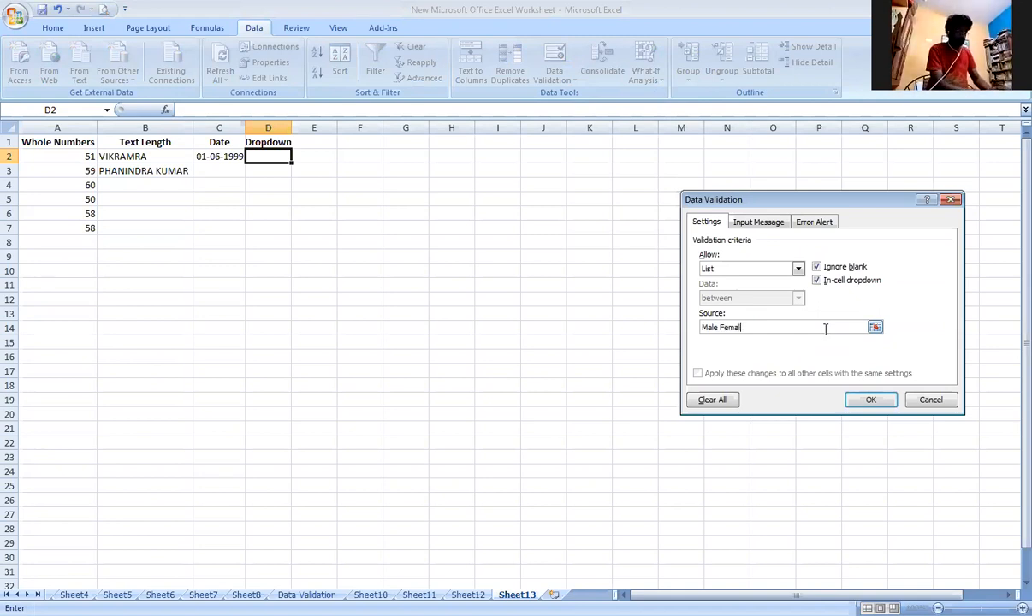
click(860, 401)
Check the choices offered by the dropdown in D2 and undo its list rule.
click(309, 215)
click(272, 152)
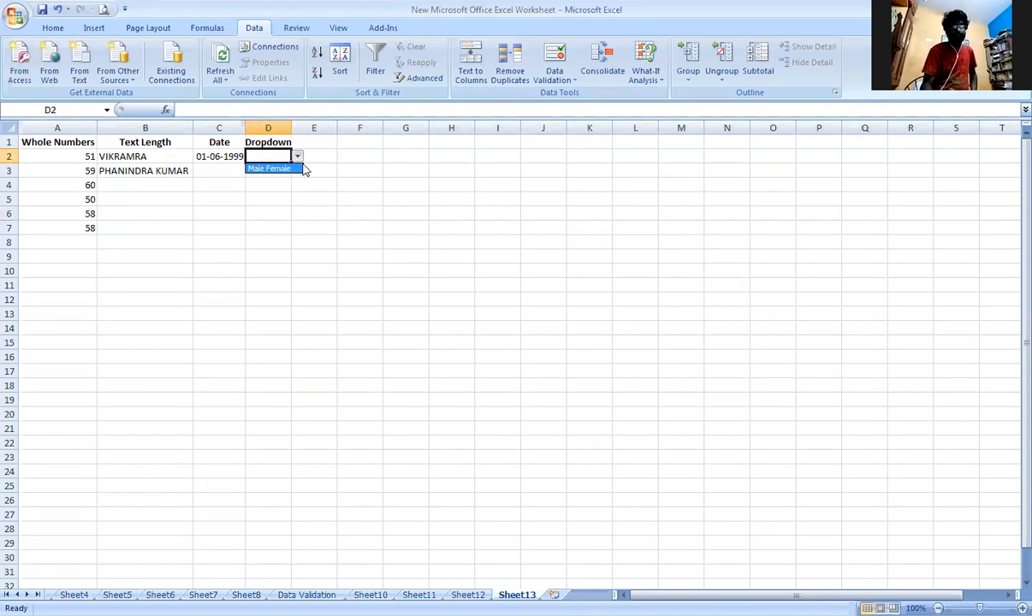
click(298, 158)
click(298, 158)
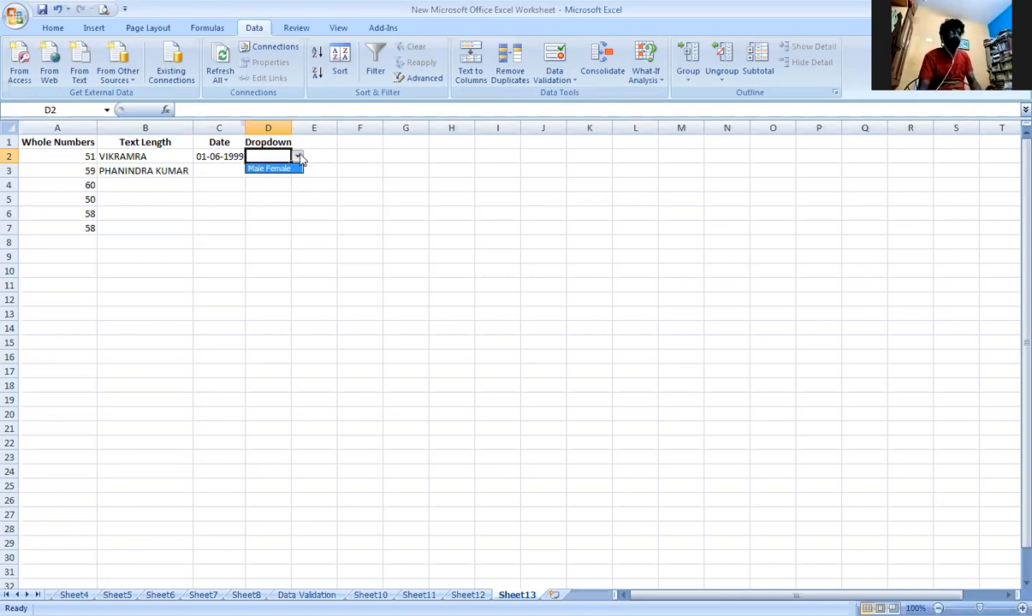
click(271, 161)
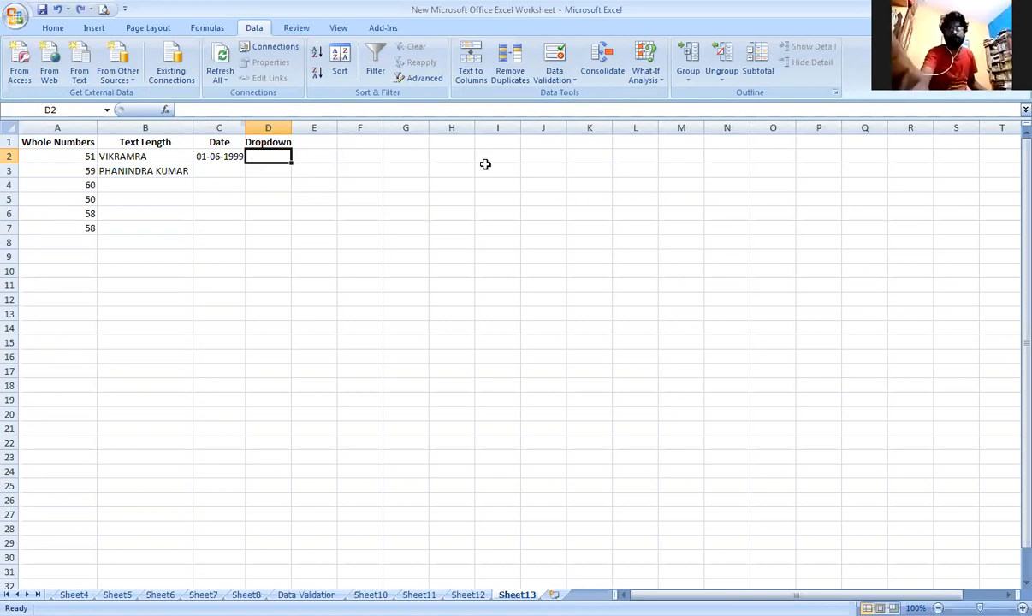
Give cell D2 a List validation rule with the comma-separated source Male, Female.
click(538, 81)
click(585, 96)
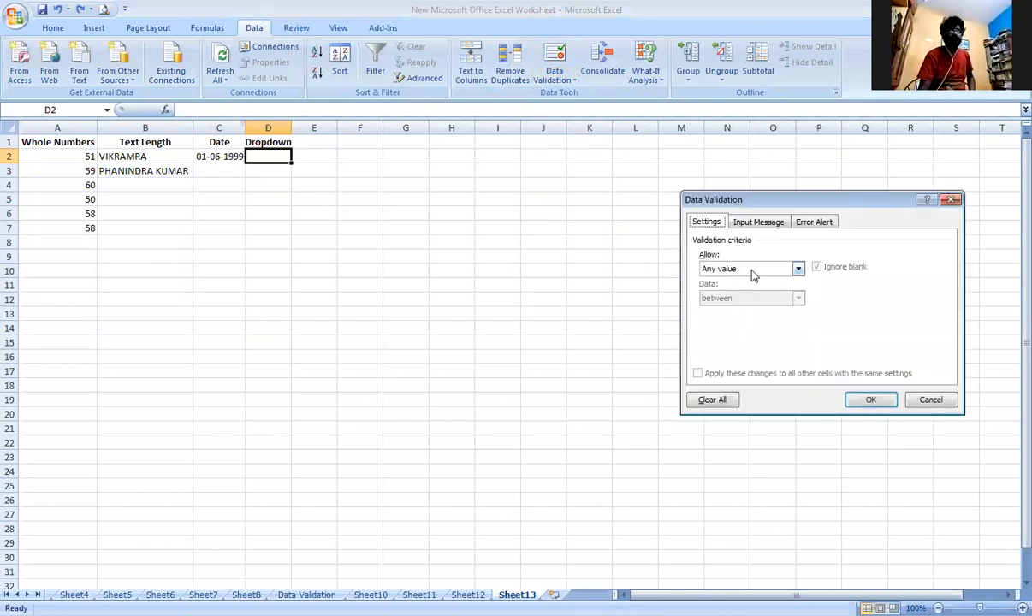
click(798, 269)
click(753, 309)
click(764, 328)
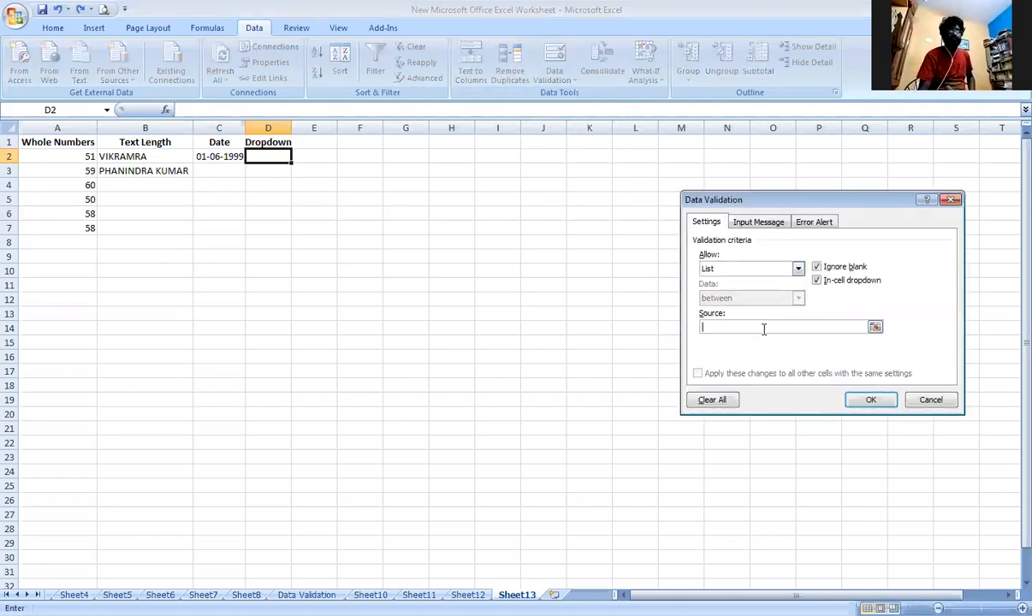
text(Male)
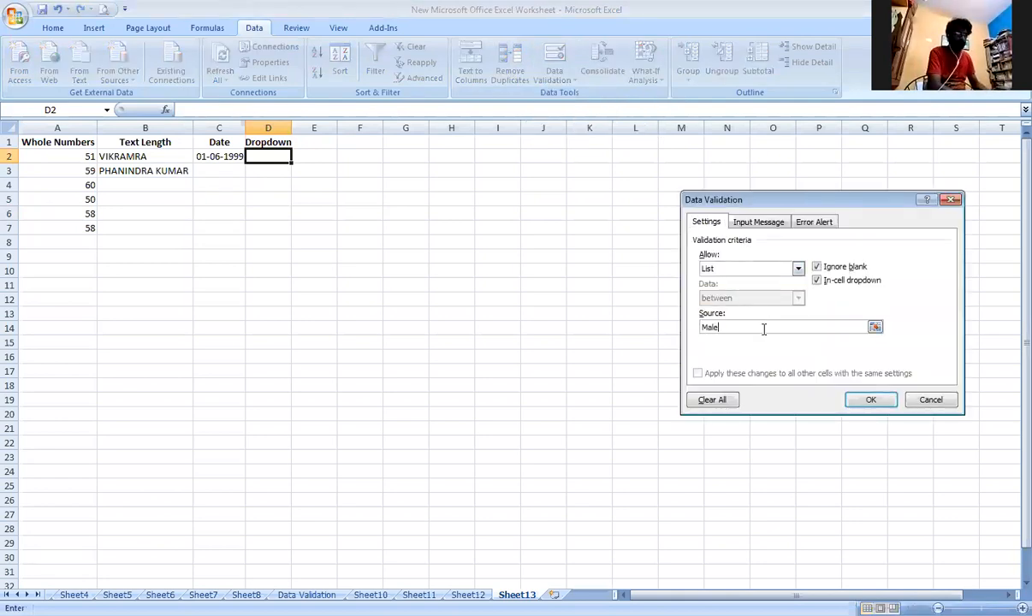
text(, Femlae)
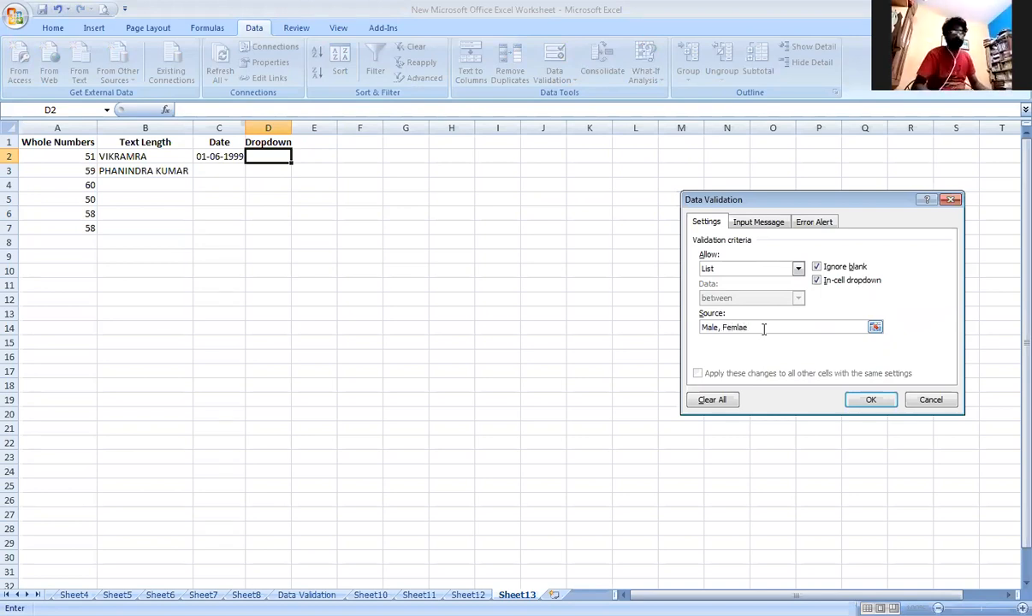
key(BackSpace)
key(BackSpace)
key(BackSpace)
text(ale)
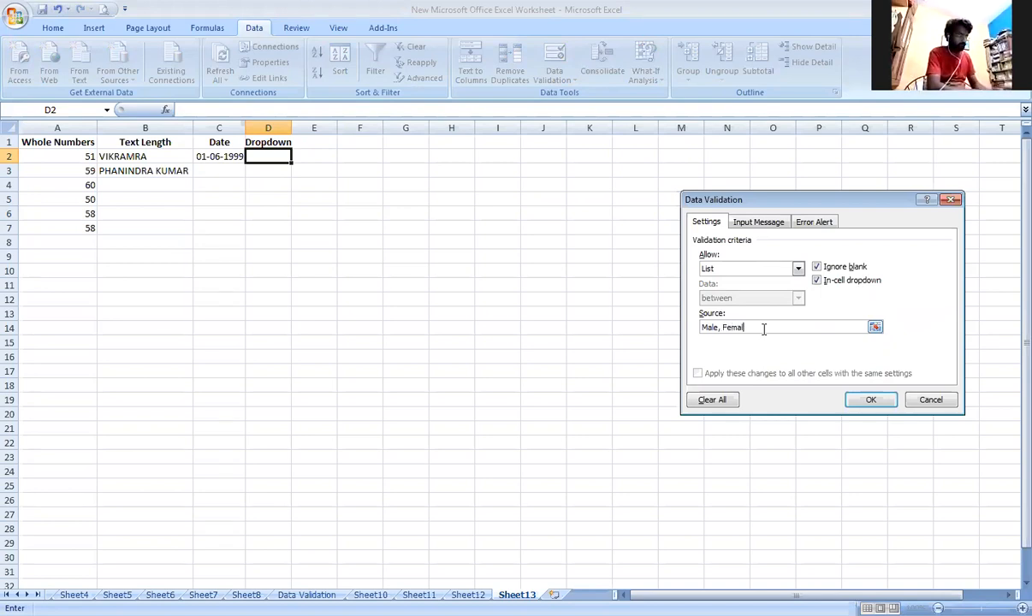
click(878, 400)
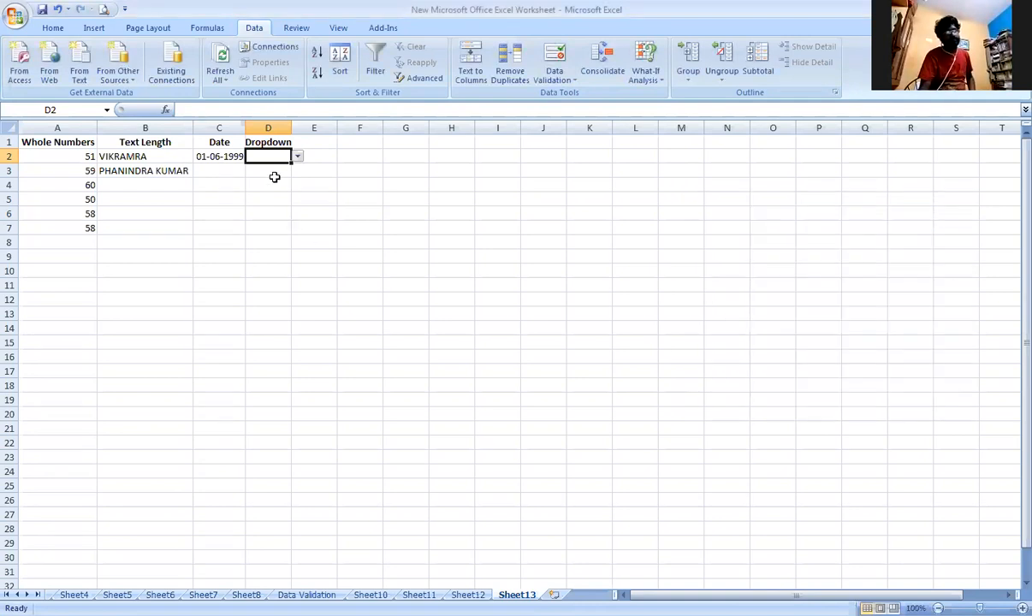
Choose Male from the dropdown in D2 and check whether D3 below offers a dropdown.
click(298, 157)
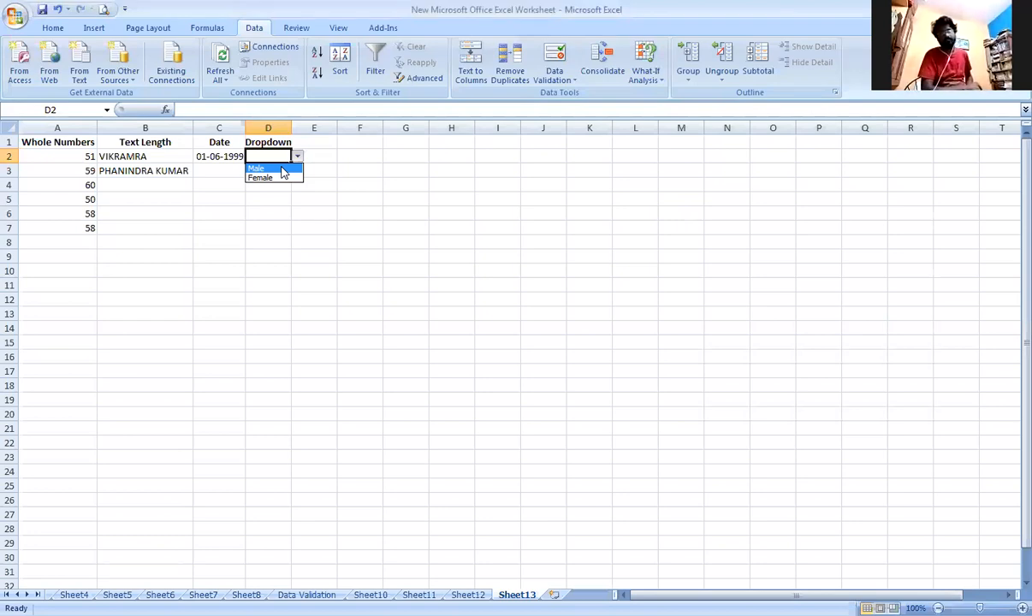
click(282, 168)
click(282, 166)
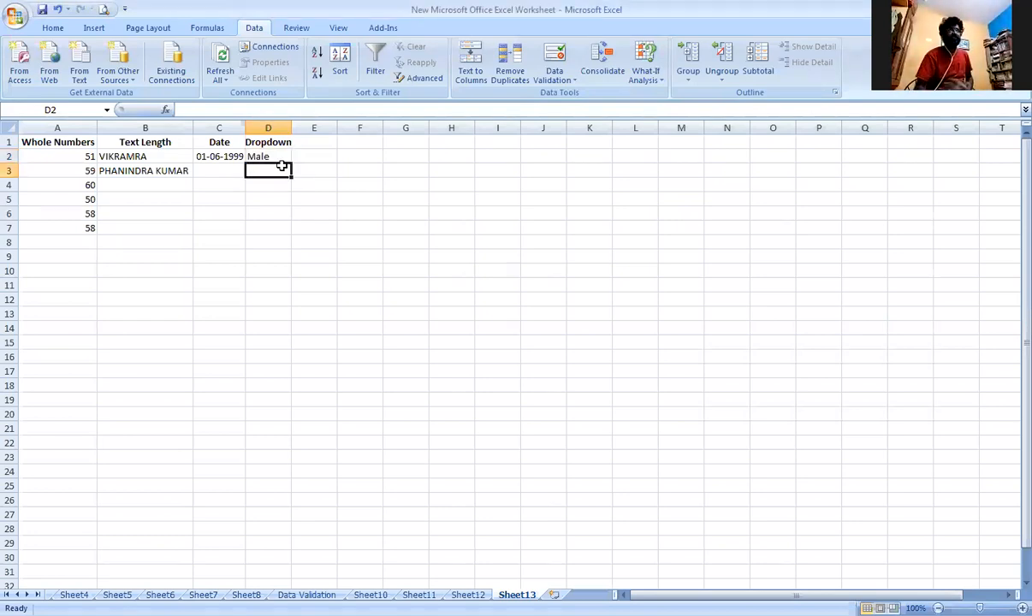
click(294, 168)
click(273, 167)
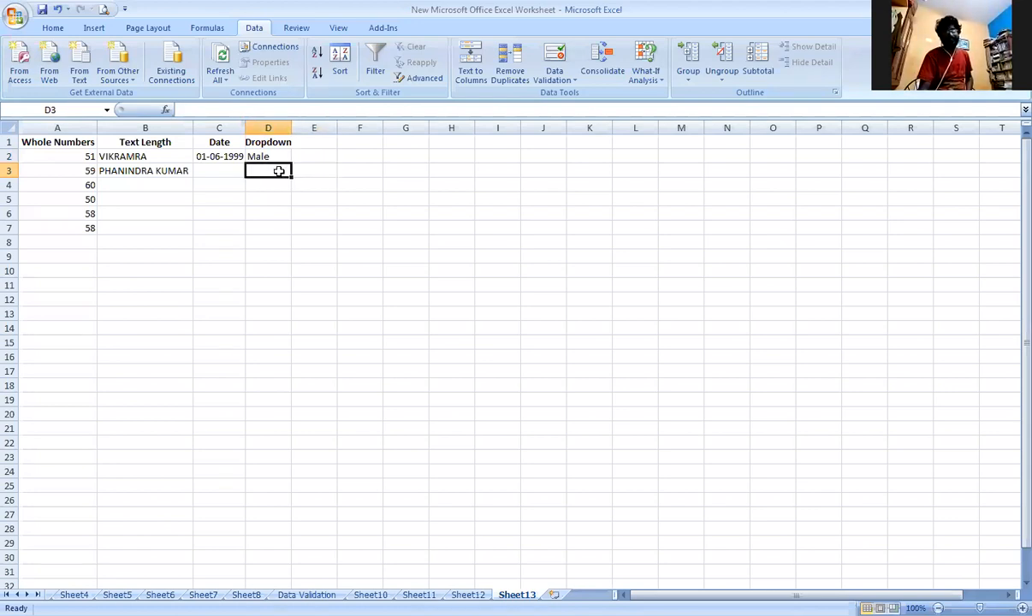
Extend the Male, Female list validation from D2 to the range D2:D8.
drag(276, 156, 267, 244)
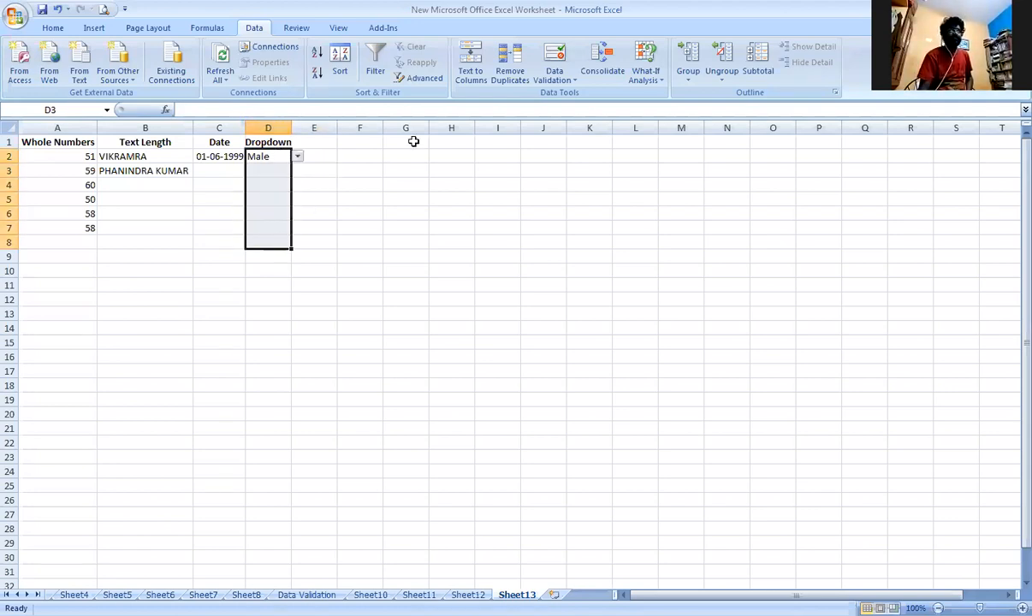
click(555, 79)
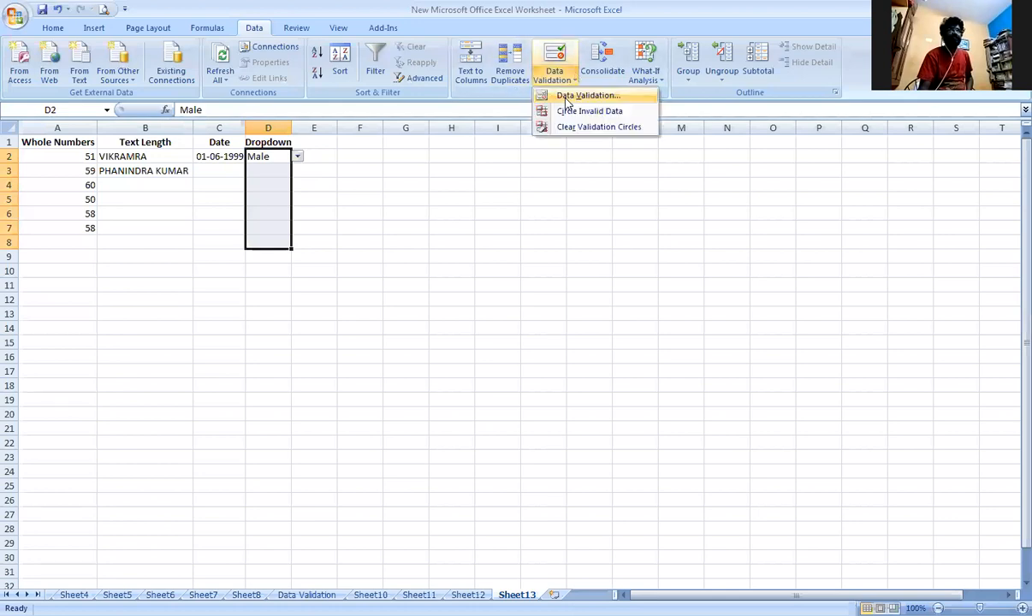
click(566, 96)
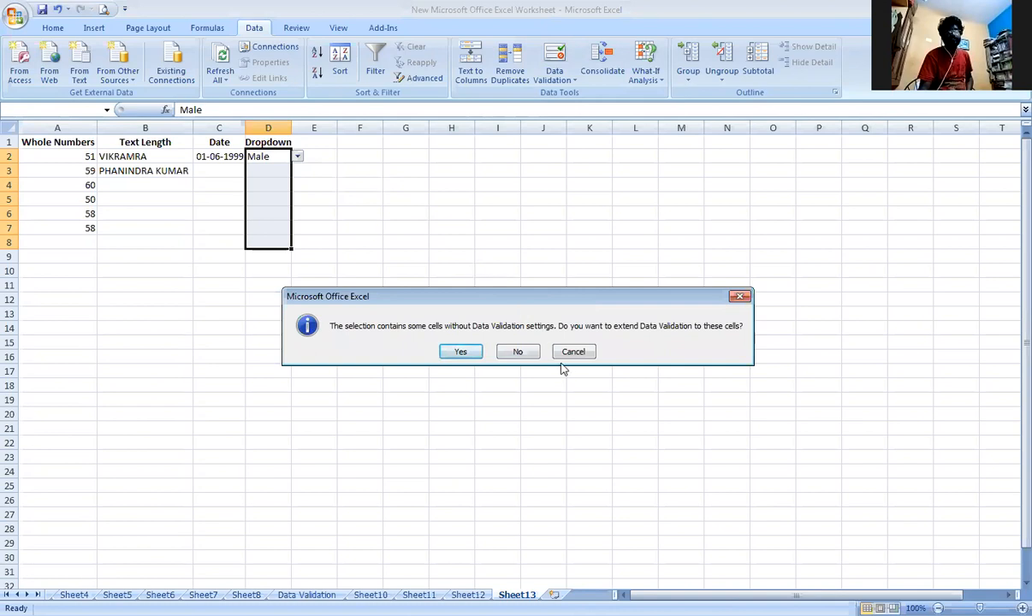
click(461, 353)
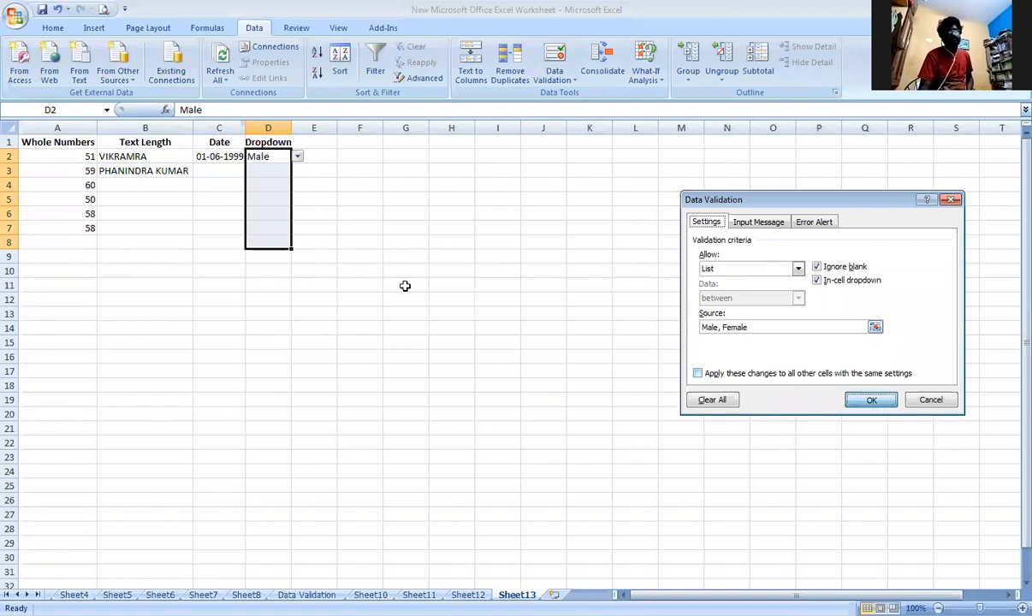
key(Return)
Choose Male from the dropdown in D6 and Female from the dropdown in D8.
click(269, 212)
click(297, 214)
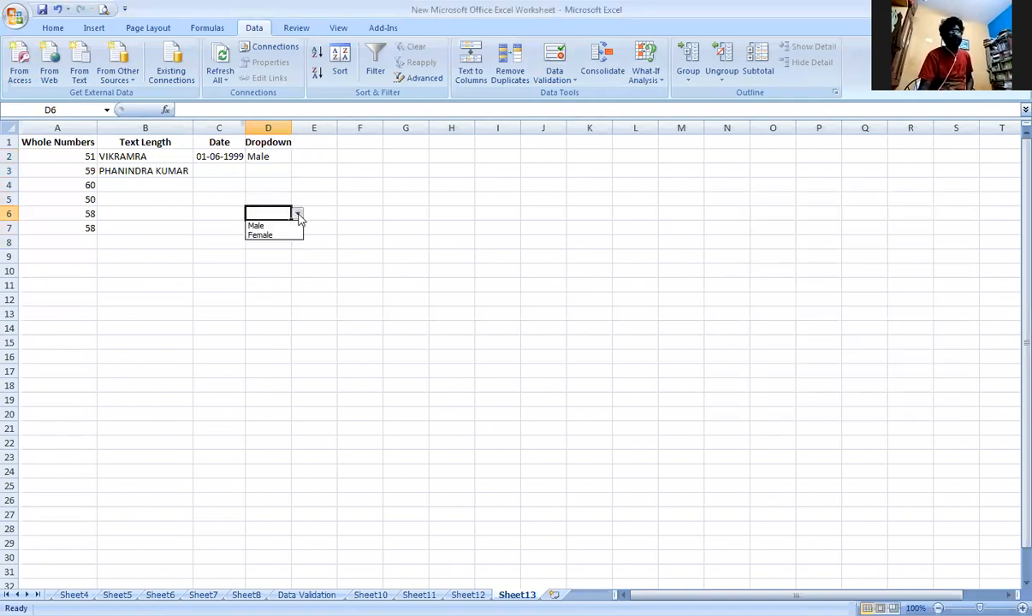
click(257, 225)
click(282, 255)
click(299, 257)
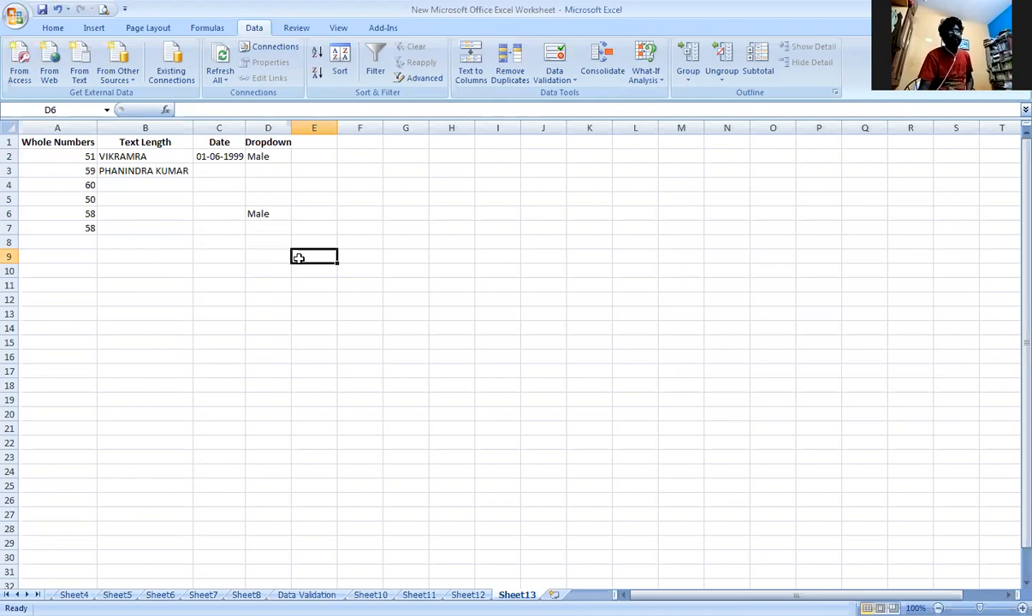
click(267, 242)
click(297, 243)
click(285, 265)
click(378, 271)
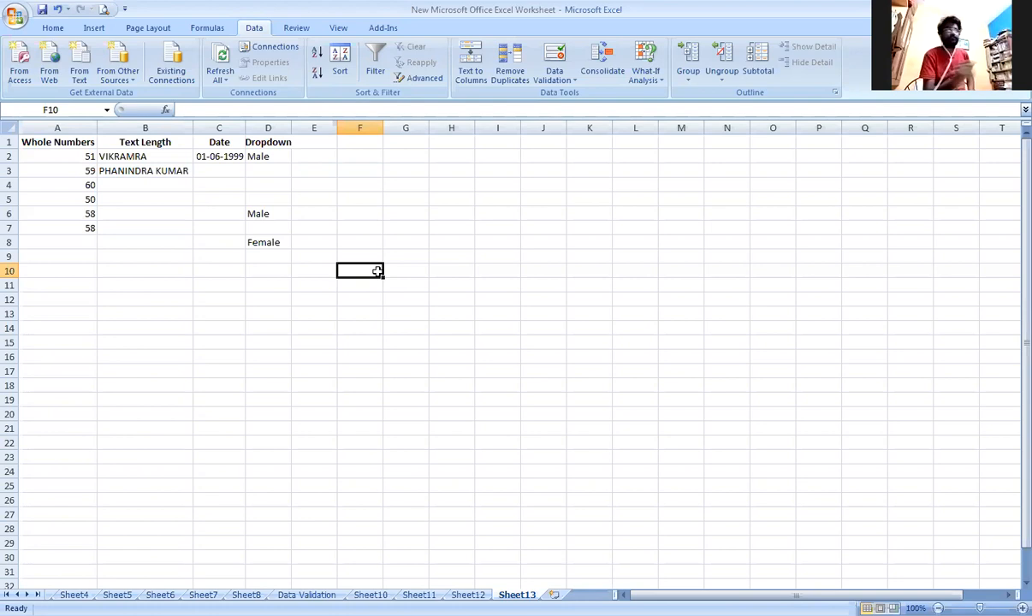
Enter the state codes TS, TN, WB, AP, SIK and JK down cells I8 to I13.
click(518, 243)
text(TS)
key(Return)
text(TN)
key(Return)
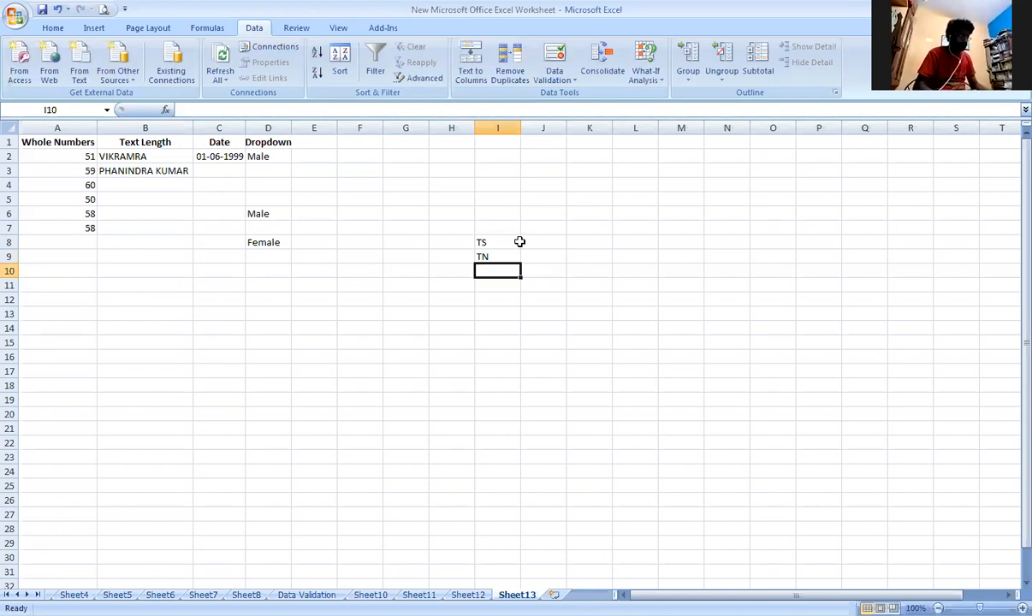
text(WB)
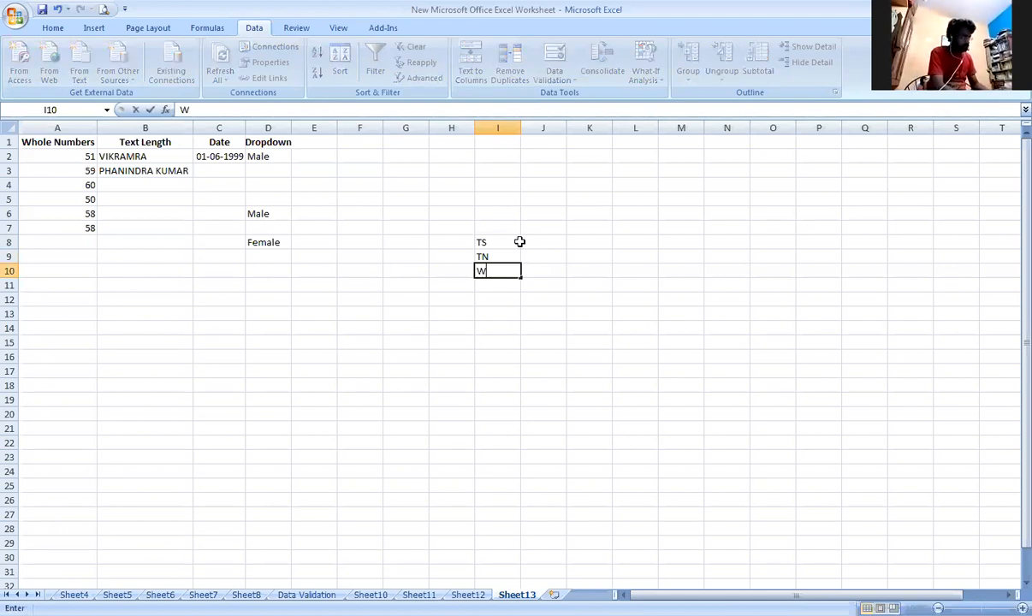
key(Return)
text(AP)
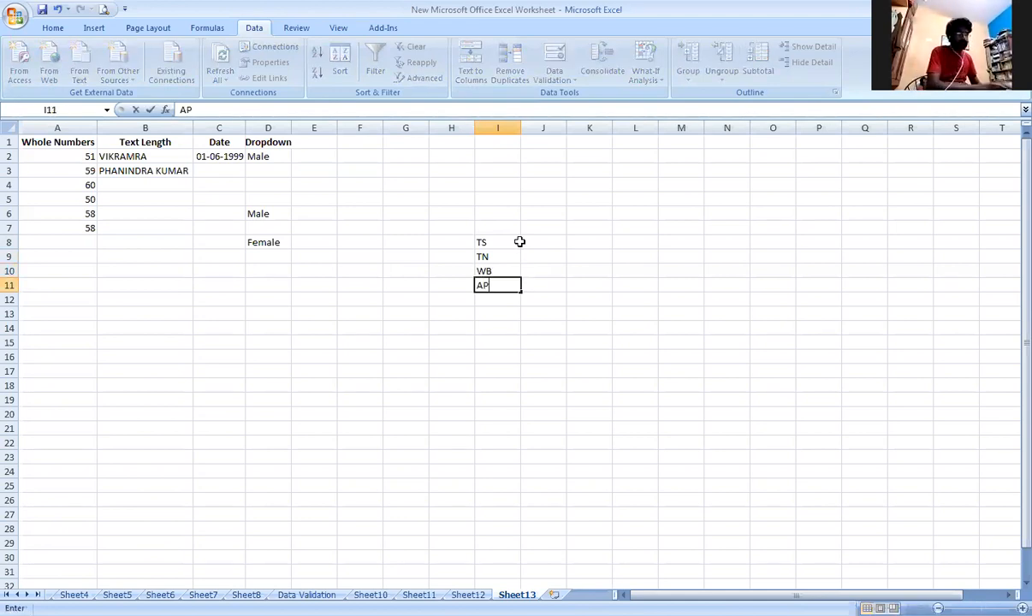
key(Return)
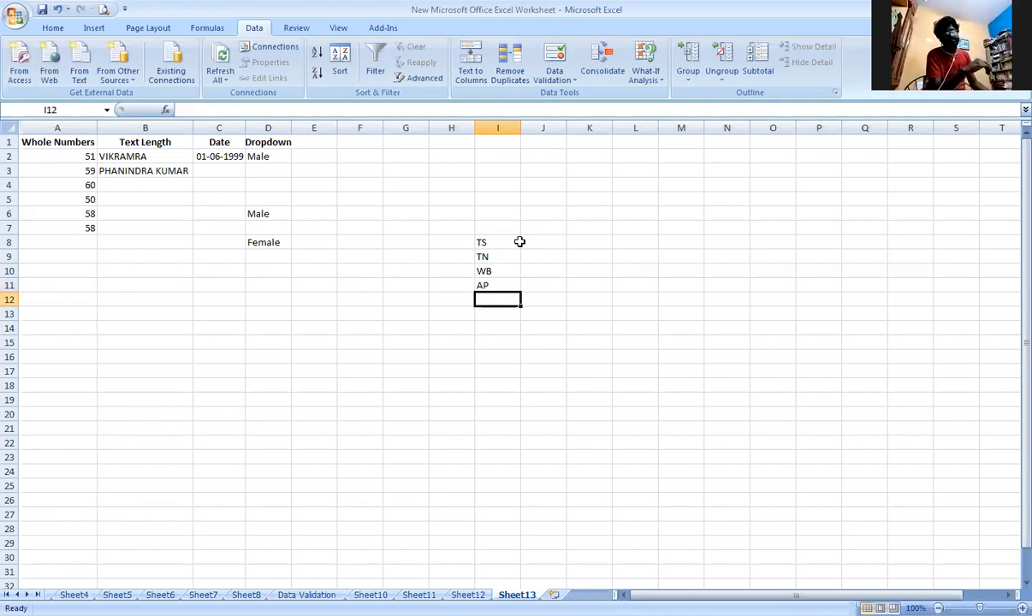
text(SIK)
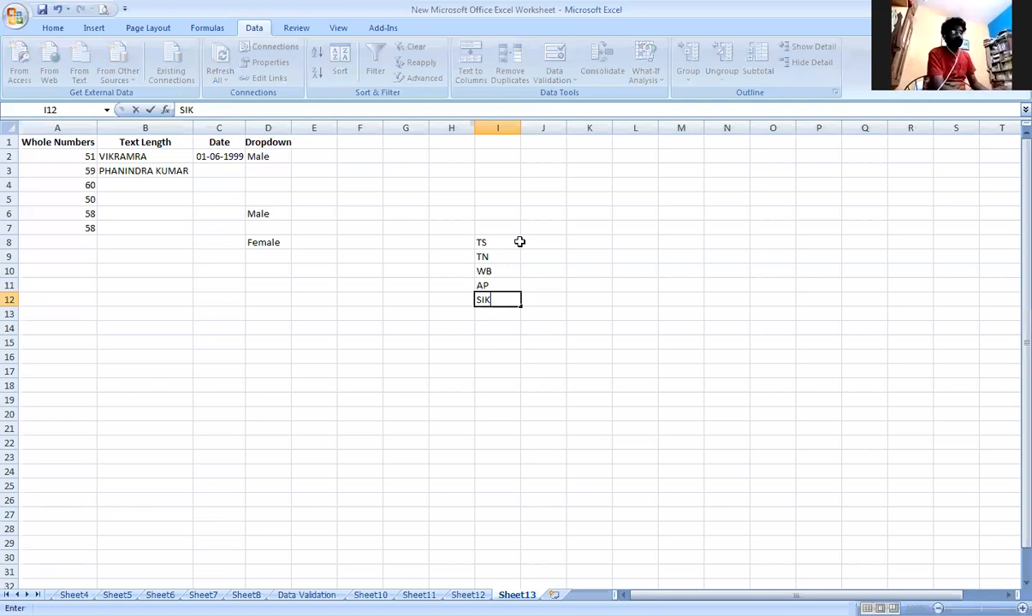
key(Return)
text(J)
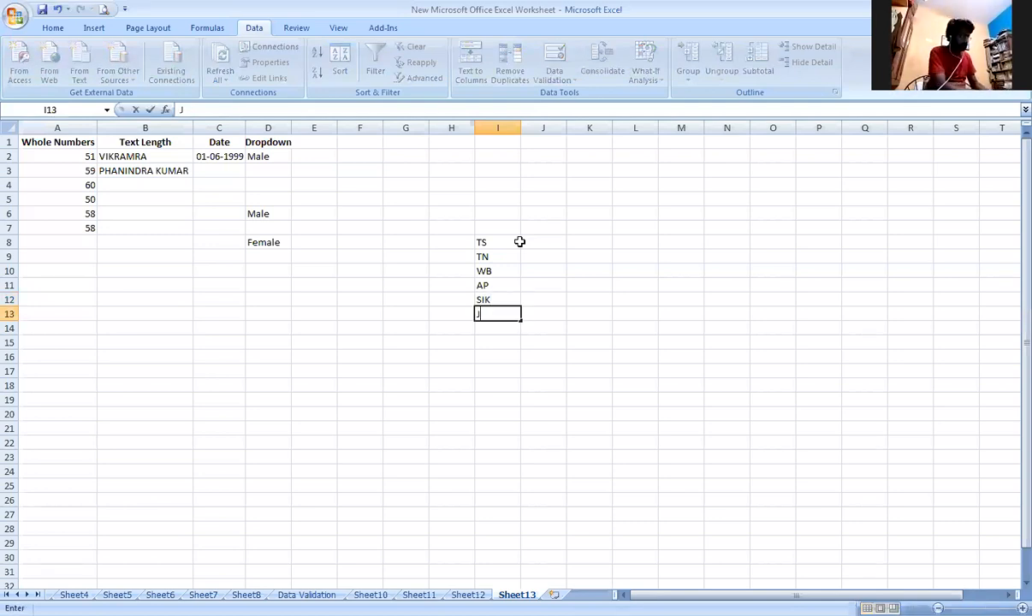
text(K)
key(Return)
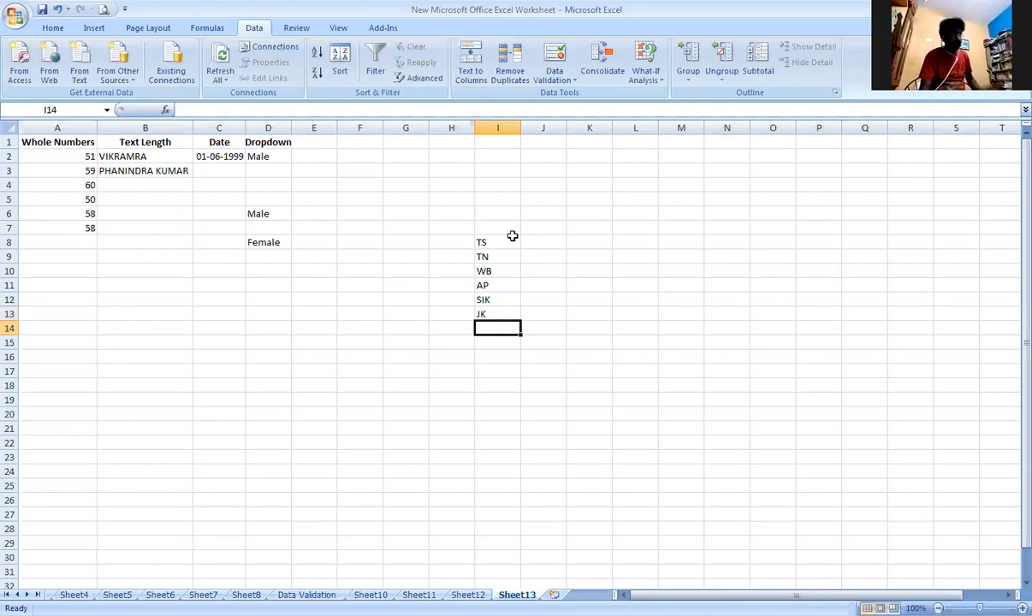
Enter the heading Dropdown in E1 and fit column E's width to its content.
click(306, 147)
text(D)
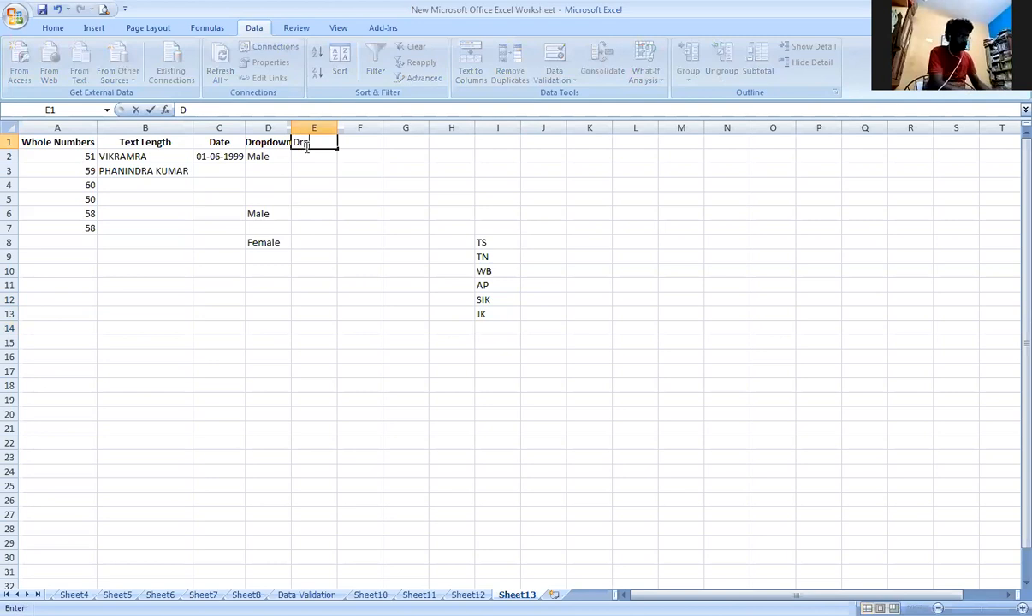
text(ropdown)
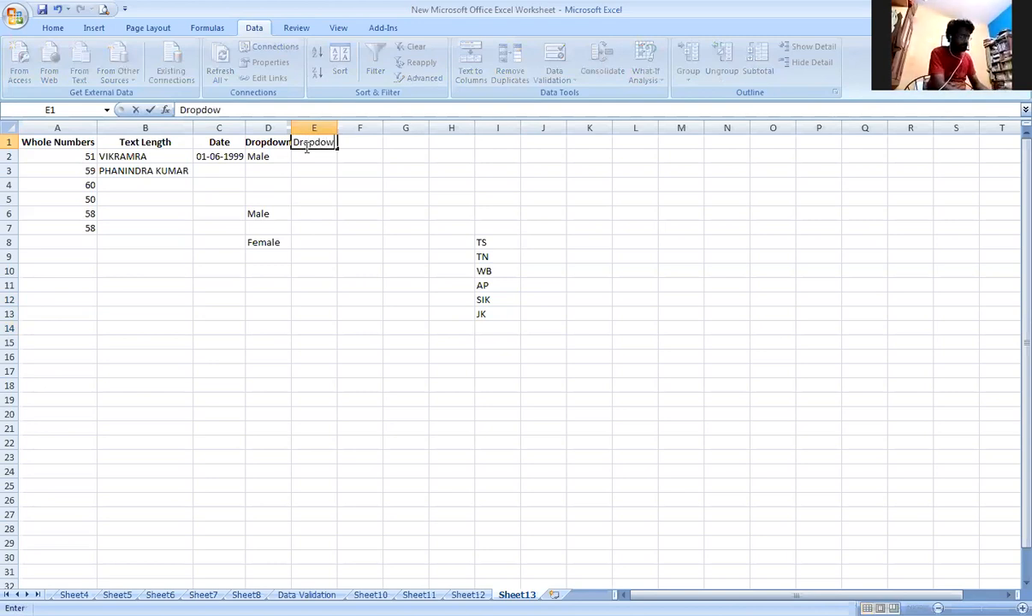
key(Return)
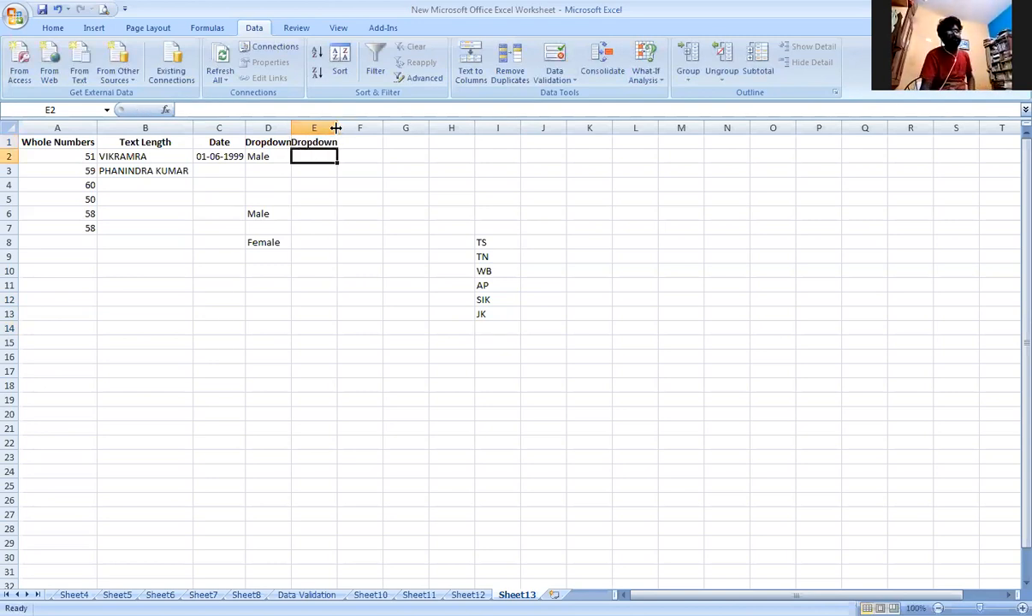
double_click(337, 128)
Give cells E2:E8 a List validation rule with the state code range =$I$8:$I$13 as its source.
drag(329, 156, 329, 242)
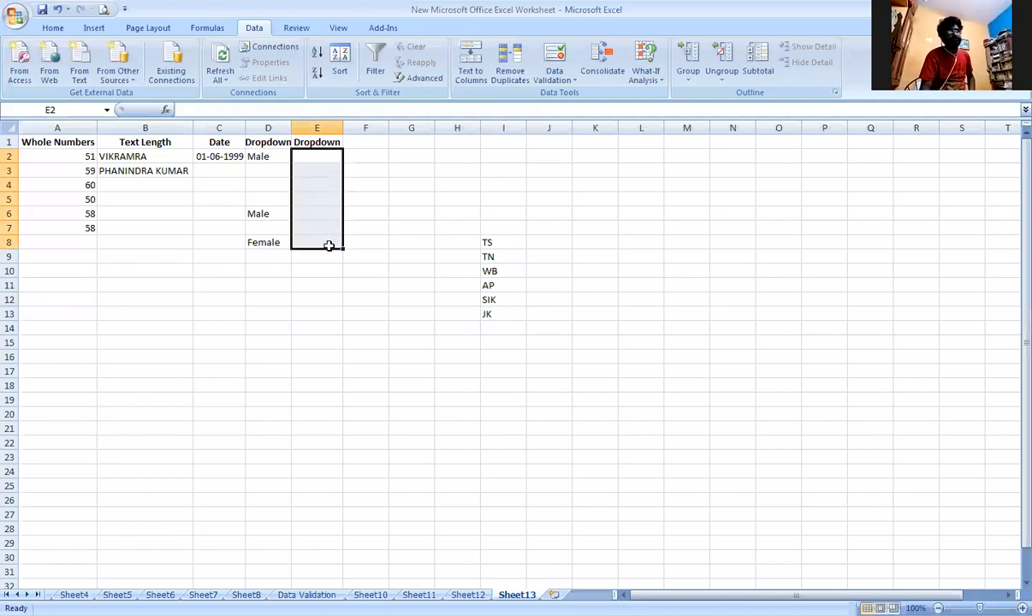
click(558, 77)
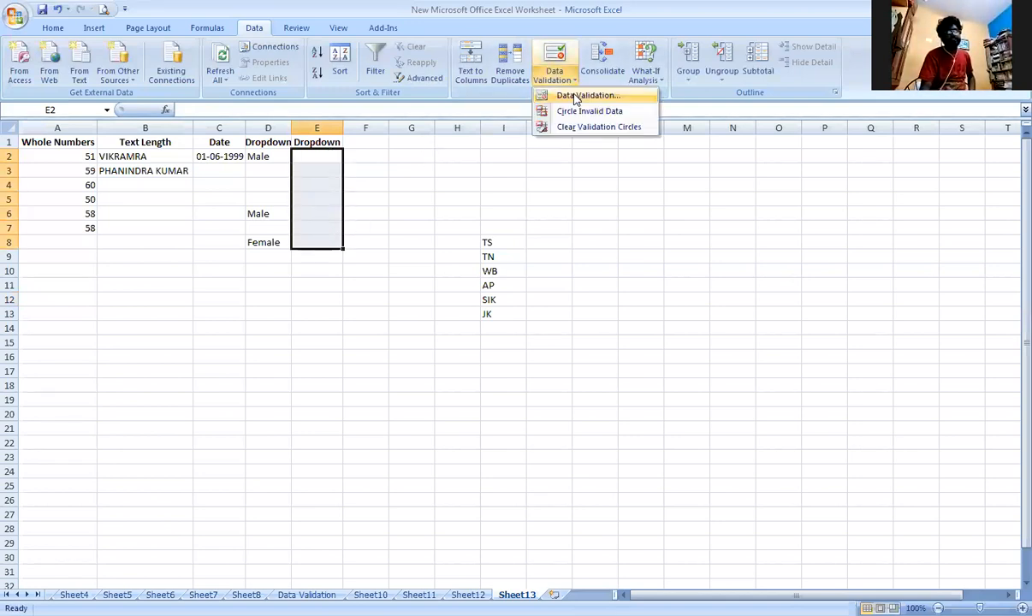
click(575, 99)
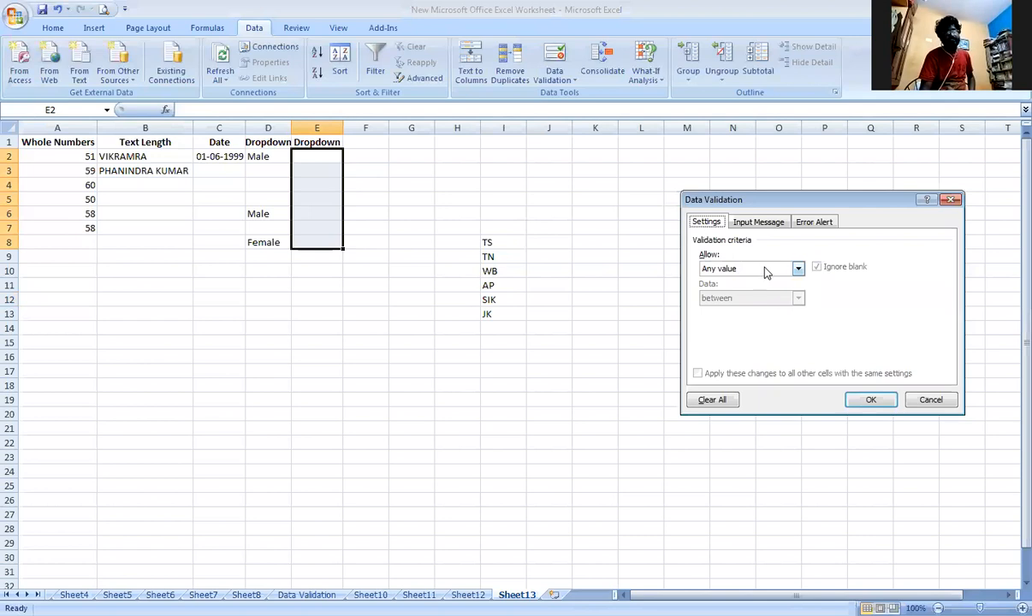
click(797, 268)
click(759, 309)
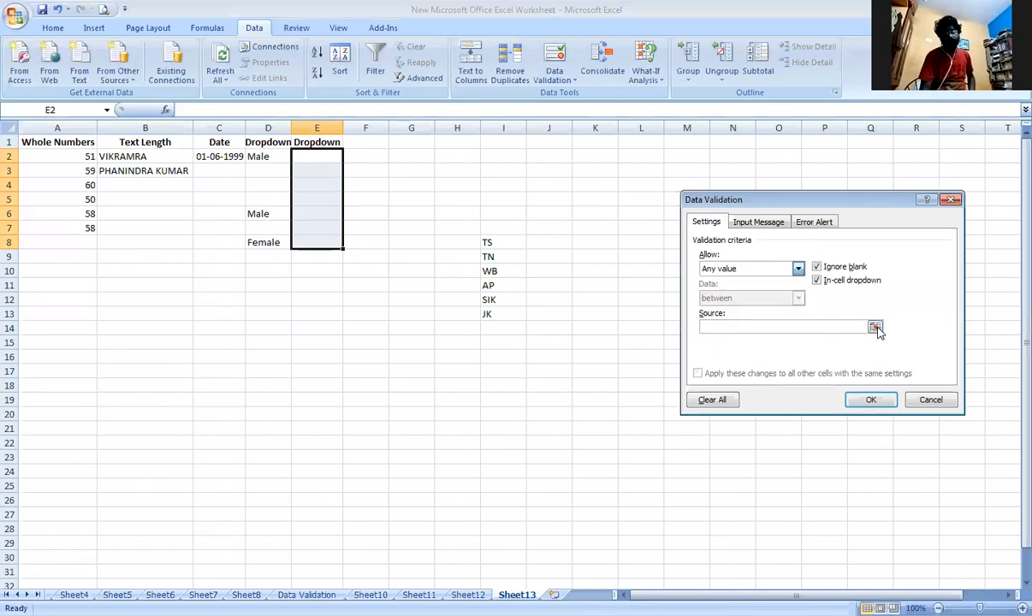
click(875, 329)
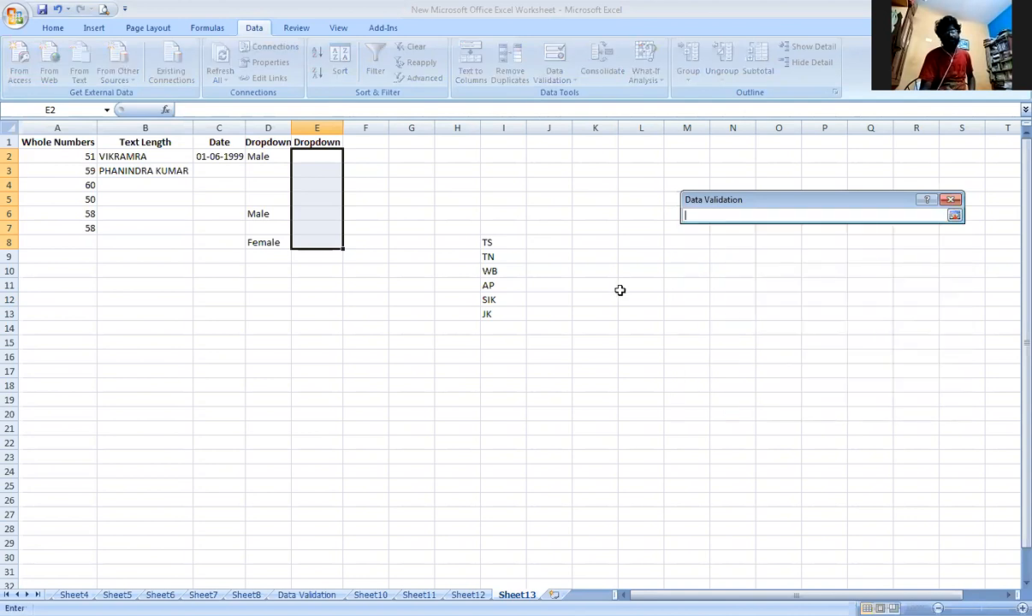
drag(505, 244, 495, 313)
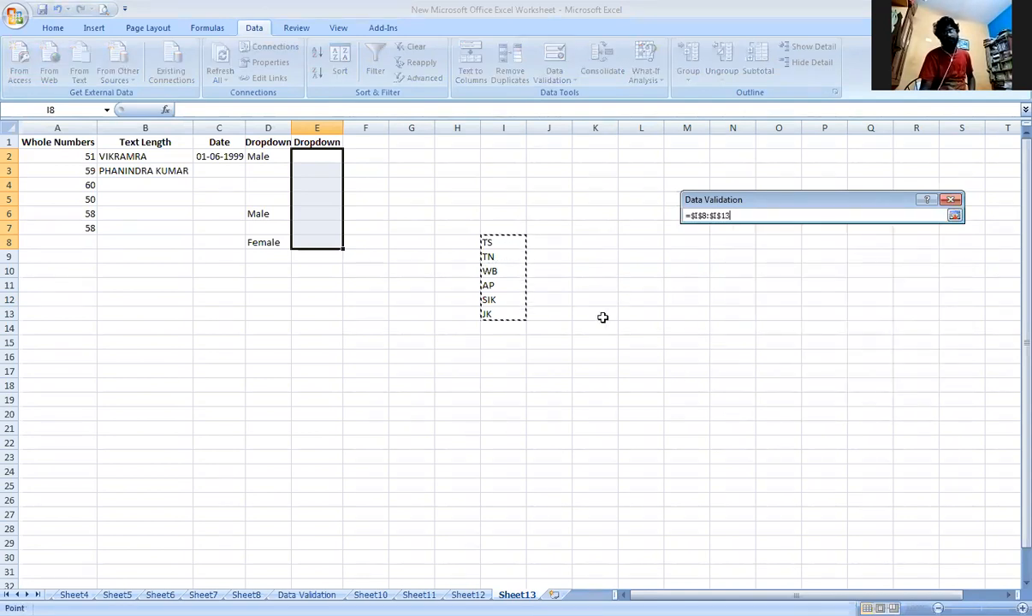
click(955, 217)
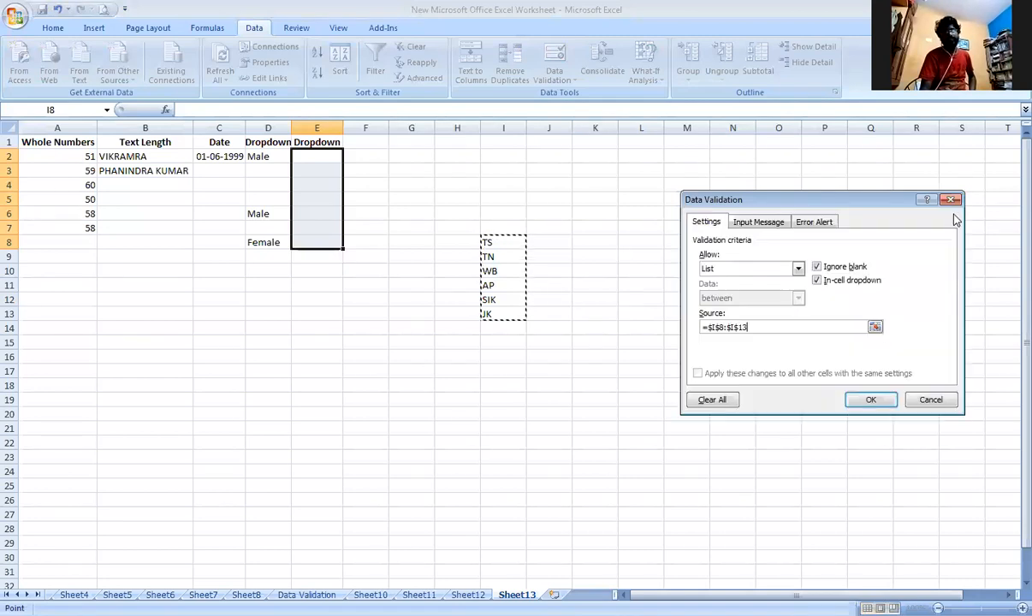
click(871, 402)
Check the choices offered by the dropdown in E2.
click(349, 158)
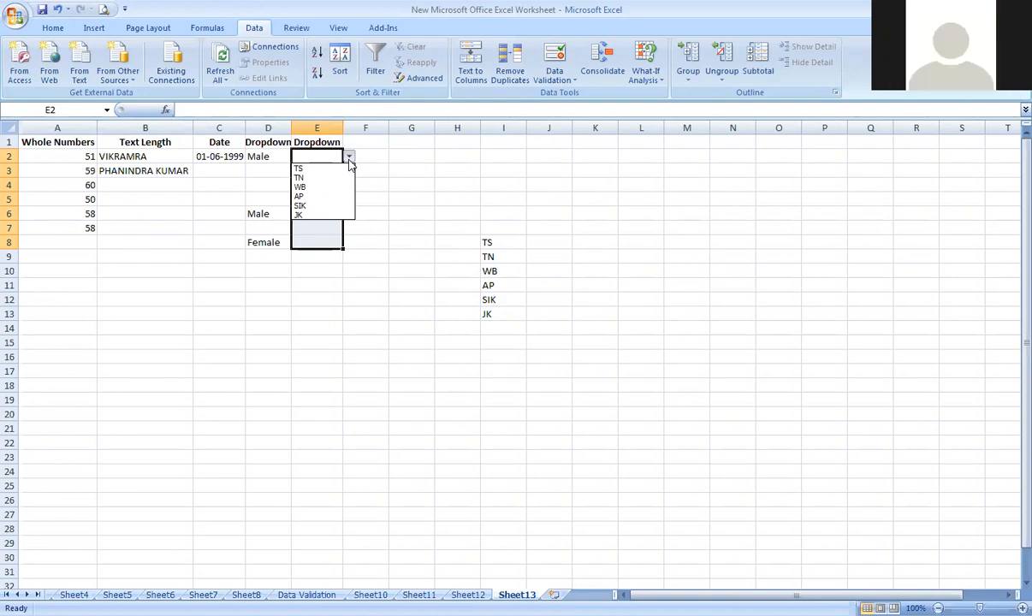
click(350, 161)
click(403, 201)
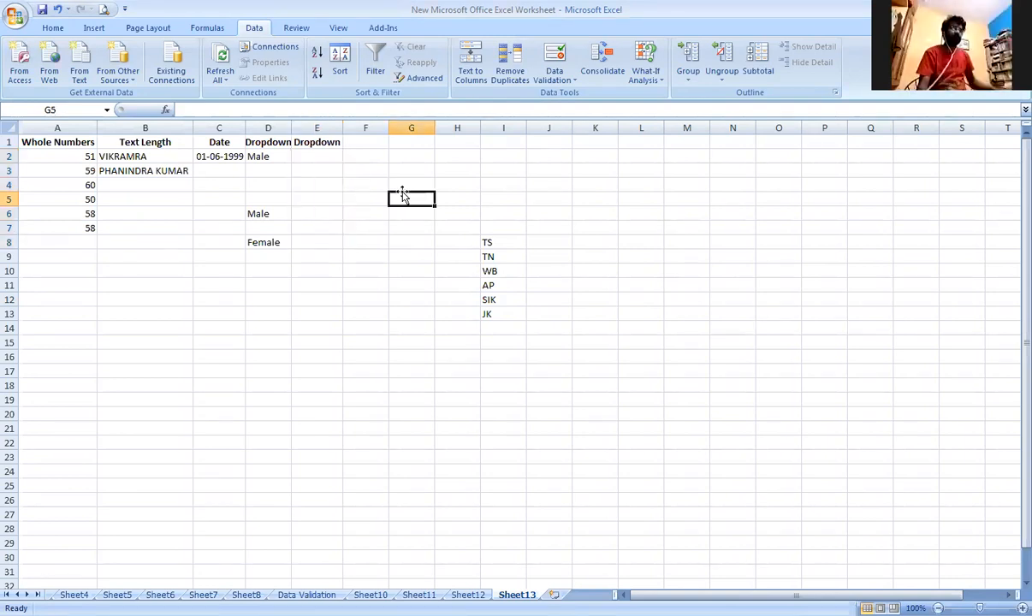
Review the data validation settings of D2, including the Allow type and source, without changing them.
click(257, 156)
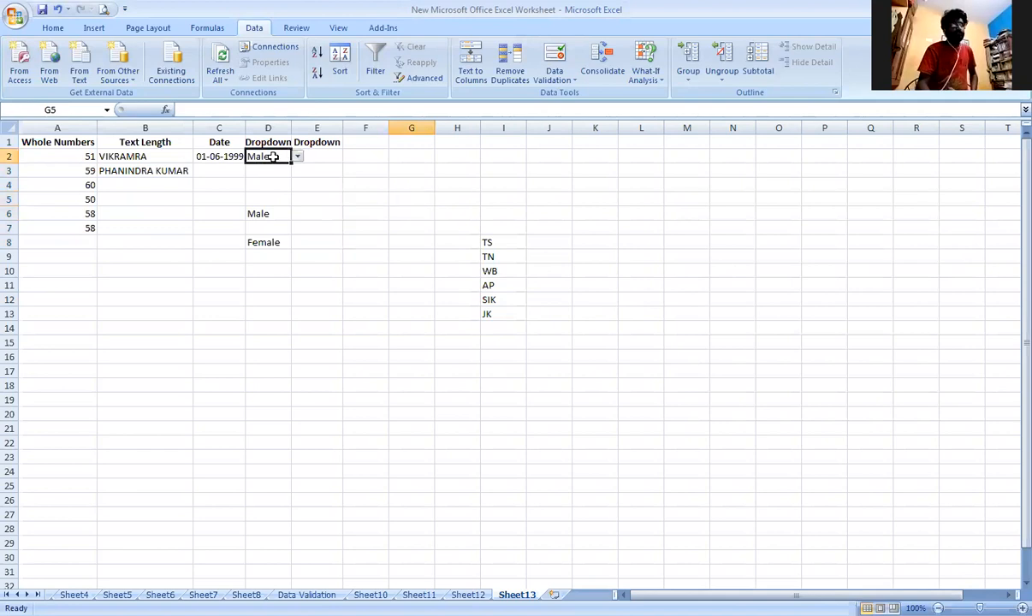
click(552, 76)
click(586, 97)
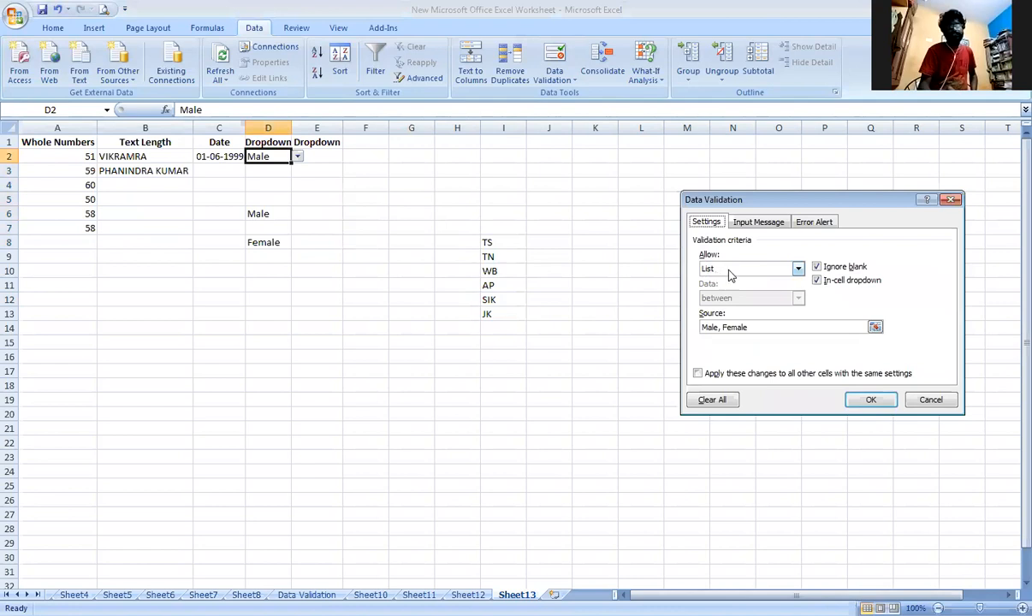
click(798, 268)
click(748, 312)
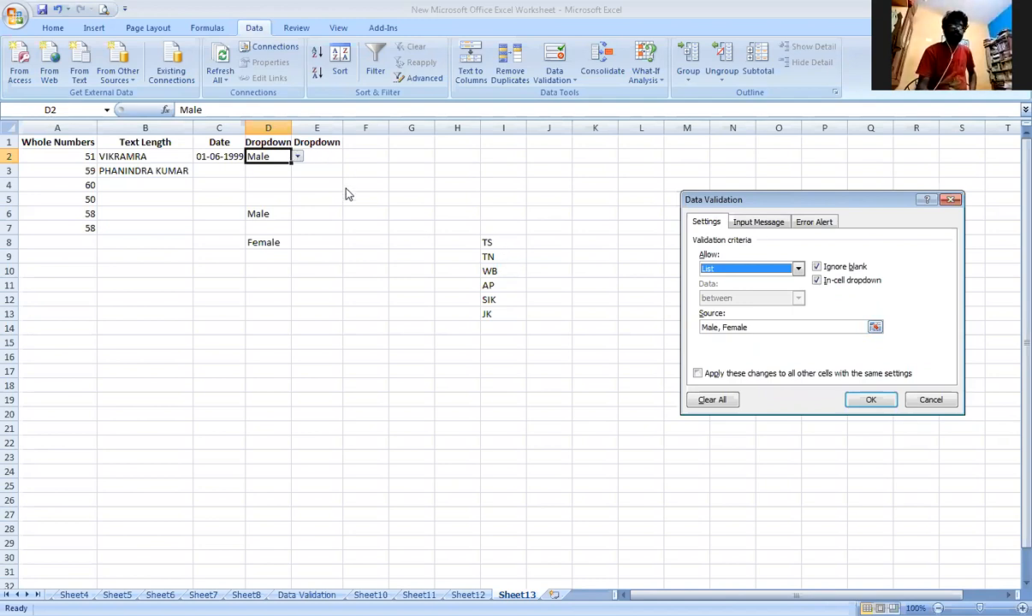
key(Escape)
Change the list validation source of cell E2 to =$I$8:$I$11.
click(316, 155)
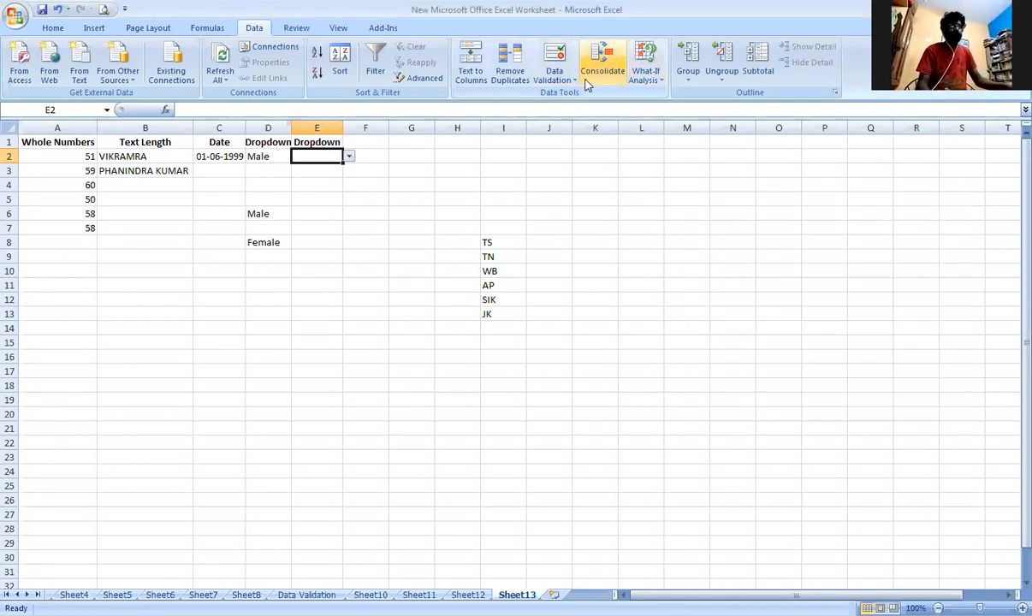
click(554, 77)
click(589, 96)
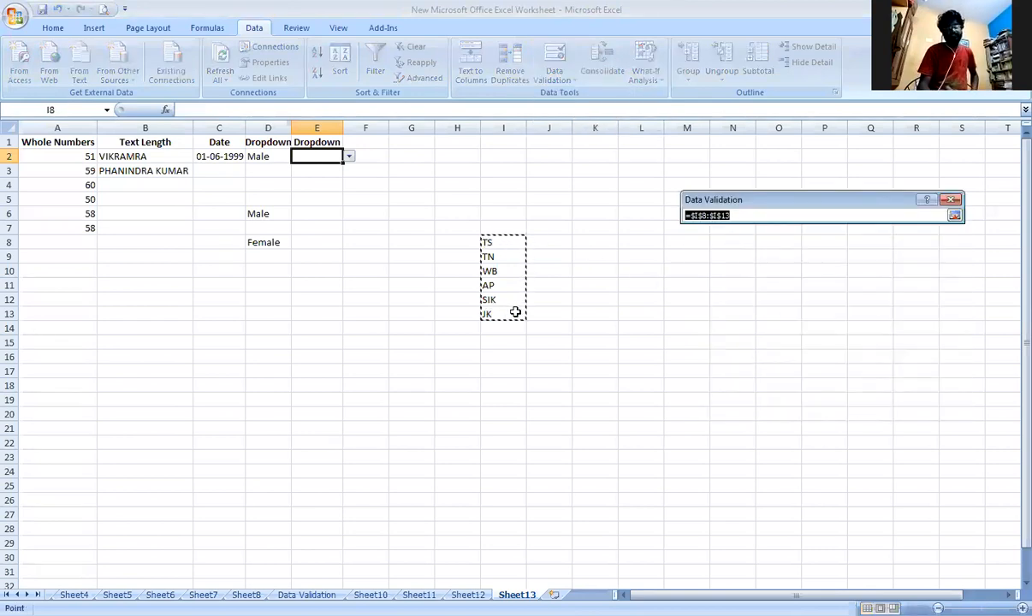
click(501, 244)
drag(501, 248, 500, 287)
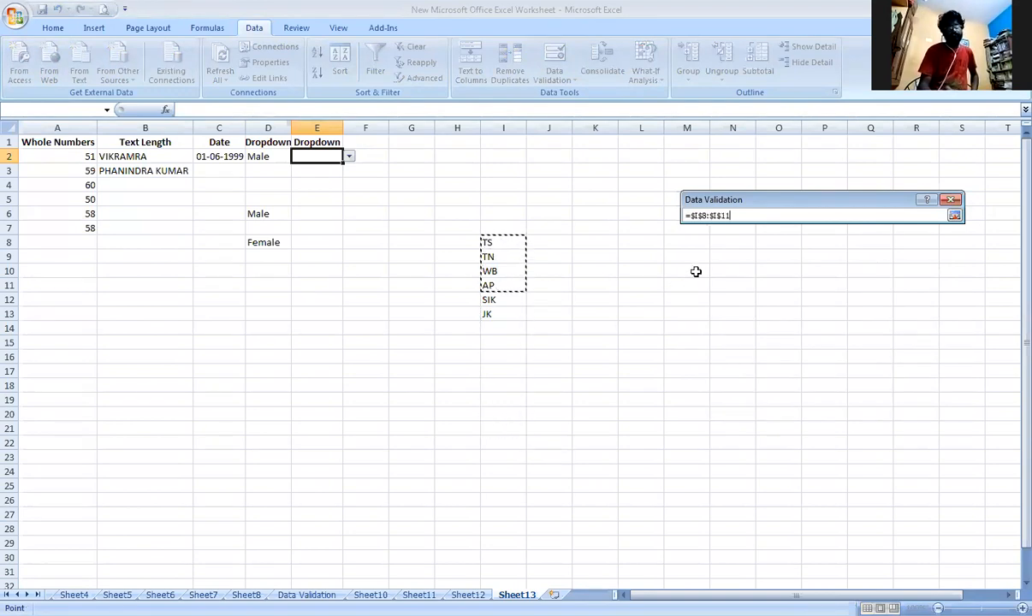
click(954, 217)
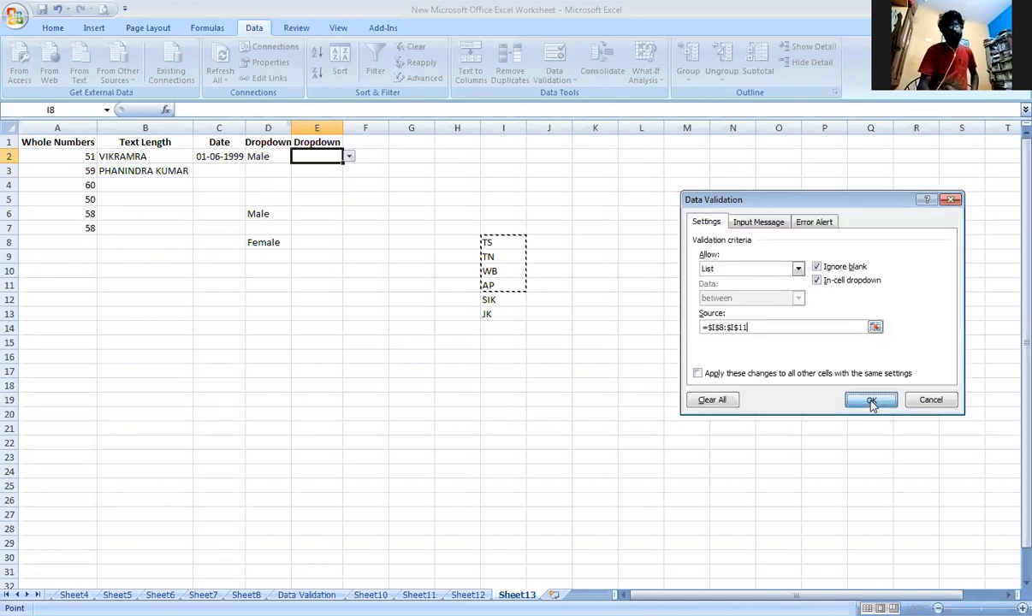
click(873, 402)
Check the choices offered by the dropdown in E2 and enter Ap directly in the cell.
click(349, 157)
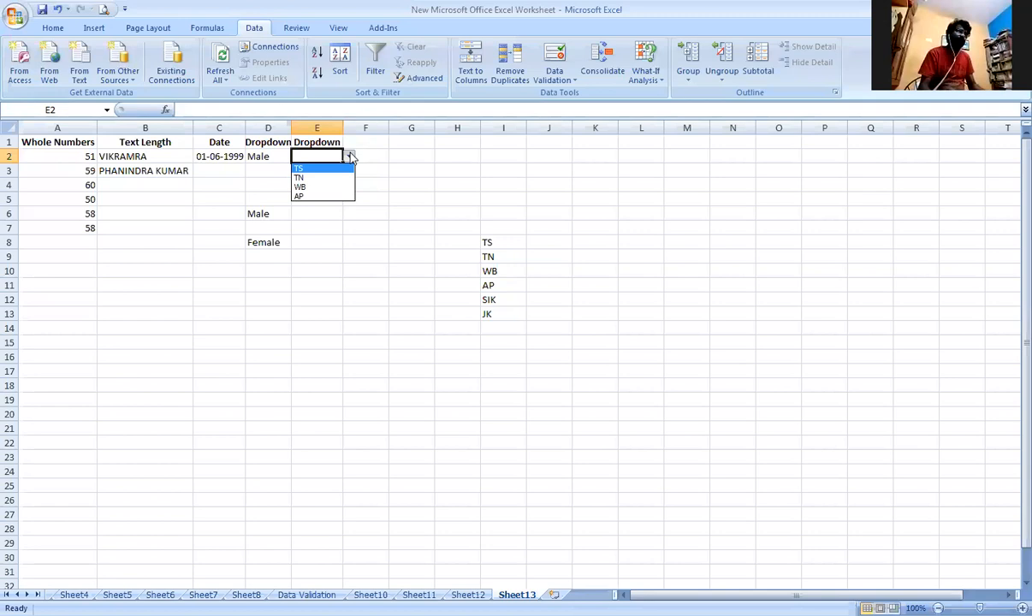
click(332, 155)
double_click(332, 155)
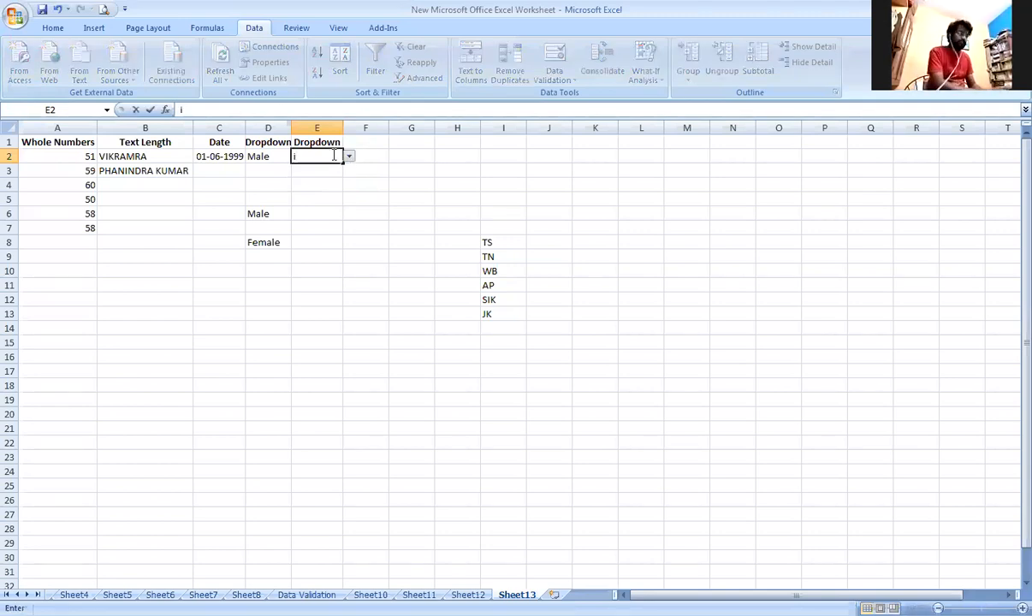
text(Ap)
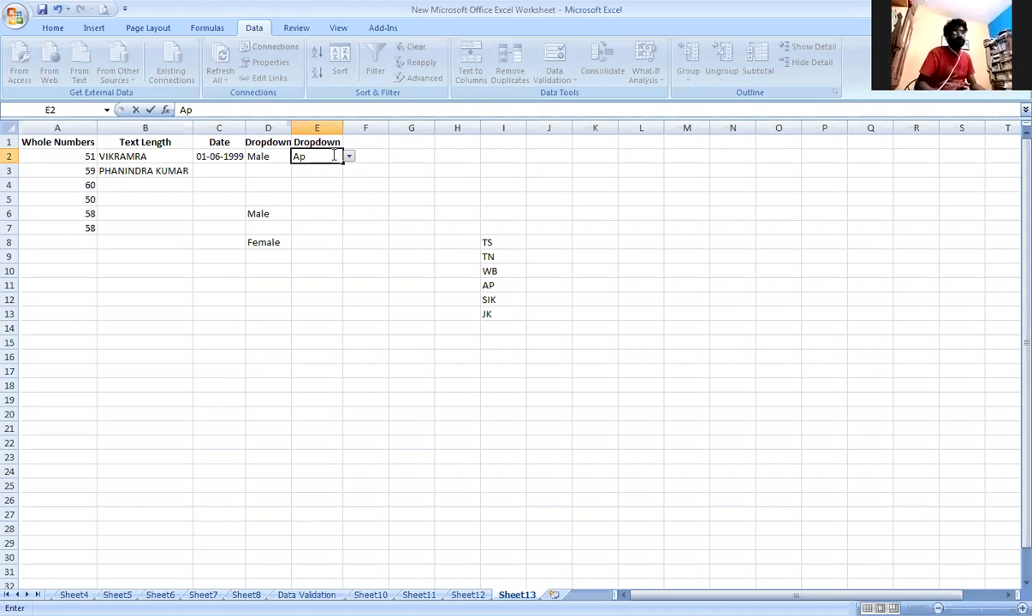
key(BackSpace)
text(p)
key(Return)
Choose TN from the dropdown in E2 and replace it with WB from the same list.
click(332, 156)
click(349, 156)
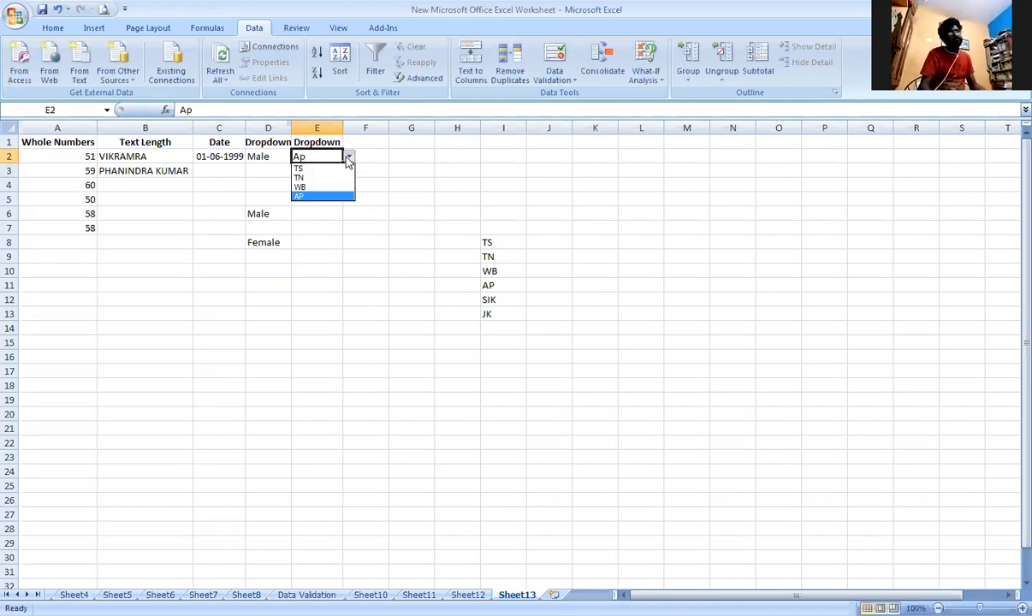
click(331, 178)
click(349, 156)
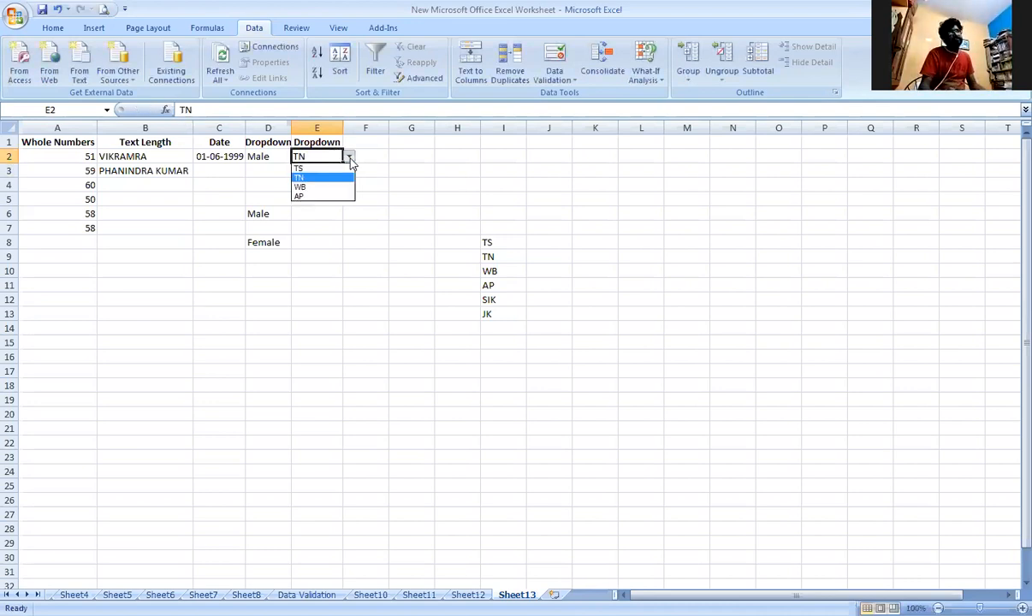
click(332, 186)
click(358, 172)
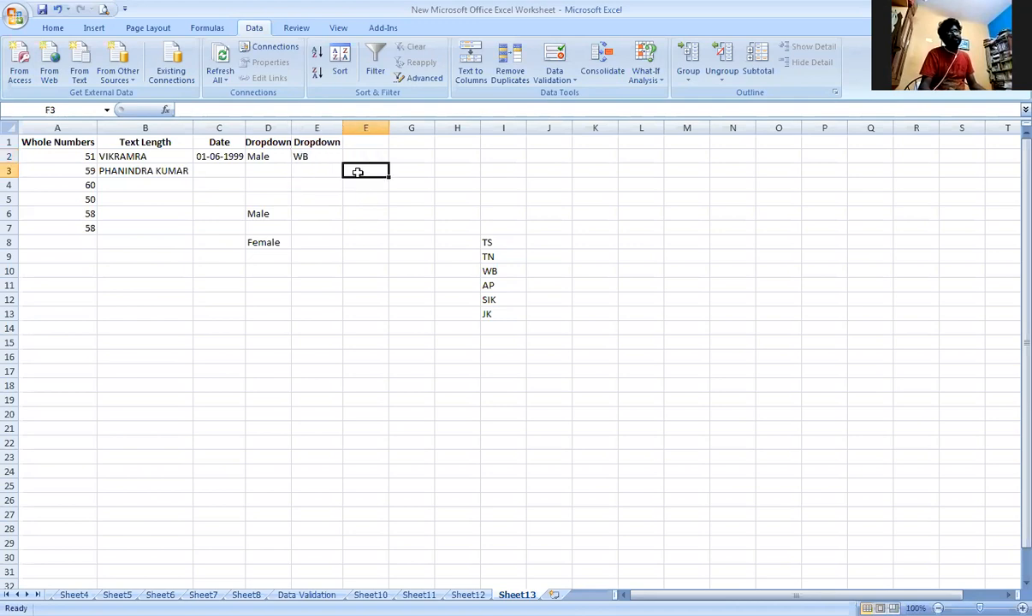